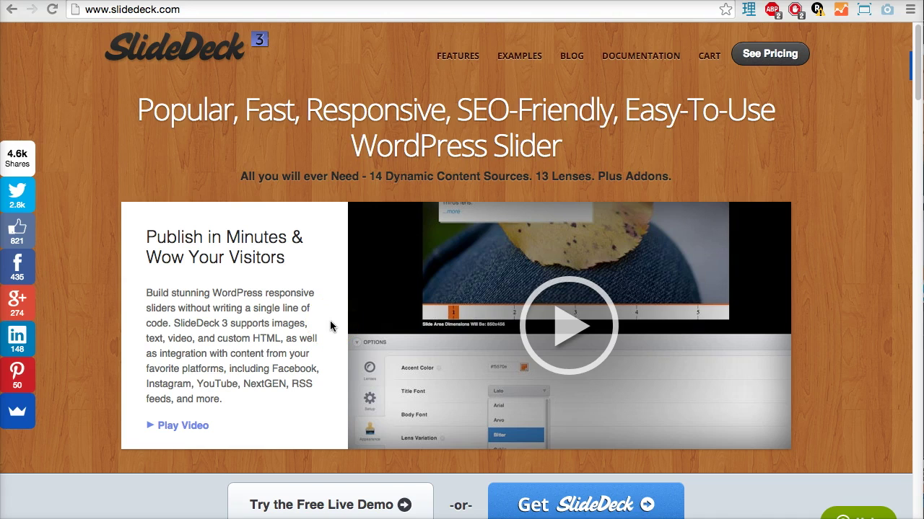
Scroll the slidedeck.com homepage past the hero video to 'Create Custom Responsive Sliders'
{"action": "left_click", "coordinate": [346, 313]}
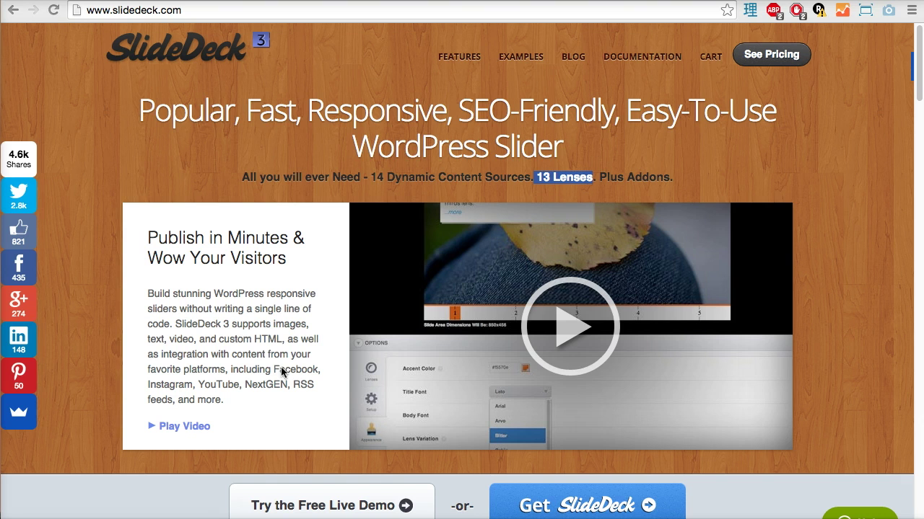
{"action": "scroll", "coordinate": [277, 334], "scroll_direction": "down", "scroll_amount": 5}
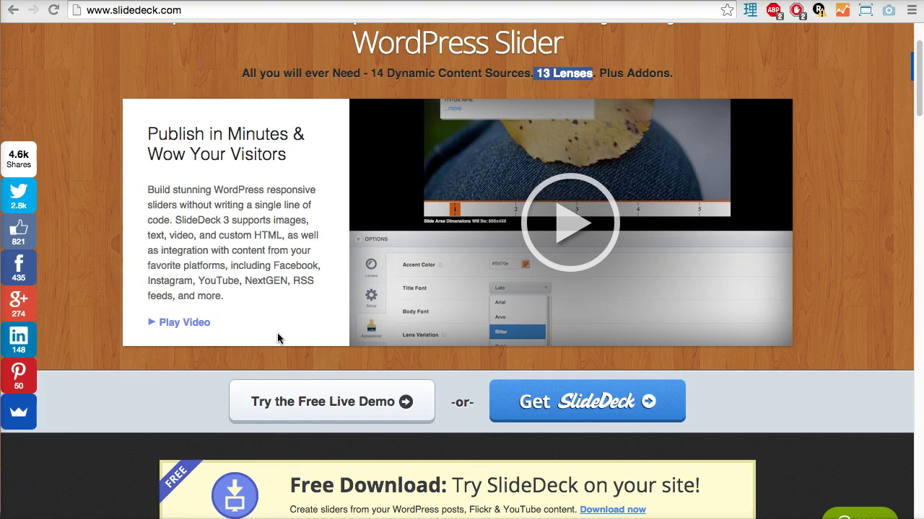
{"action": "scroll", "coordinate": [279, 336], "scroll_direction": "down", "scroll_amount": 10}
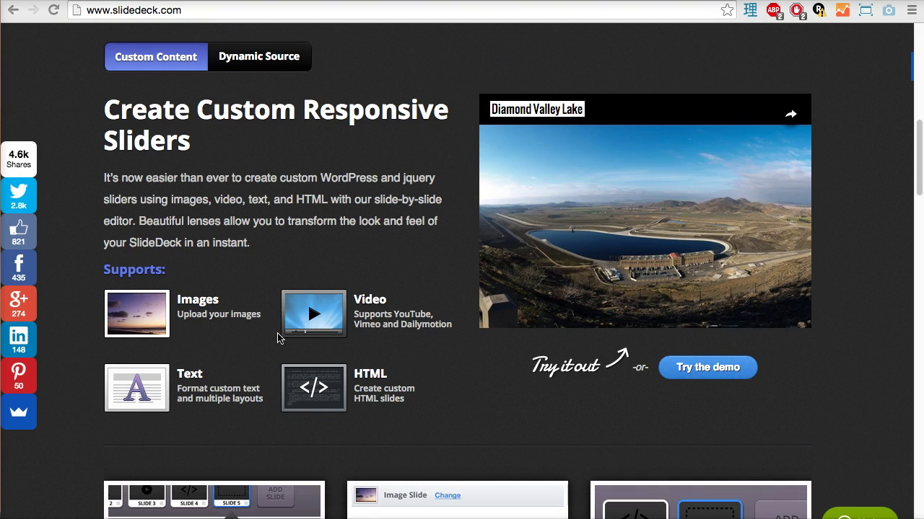
{"action": "left_click", "coordinate": [280, 325]}
{"action": "mouse_move", "coordinate": [683, 227]}
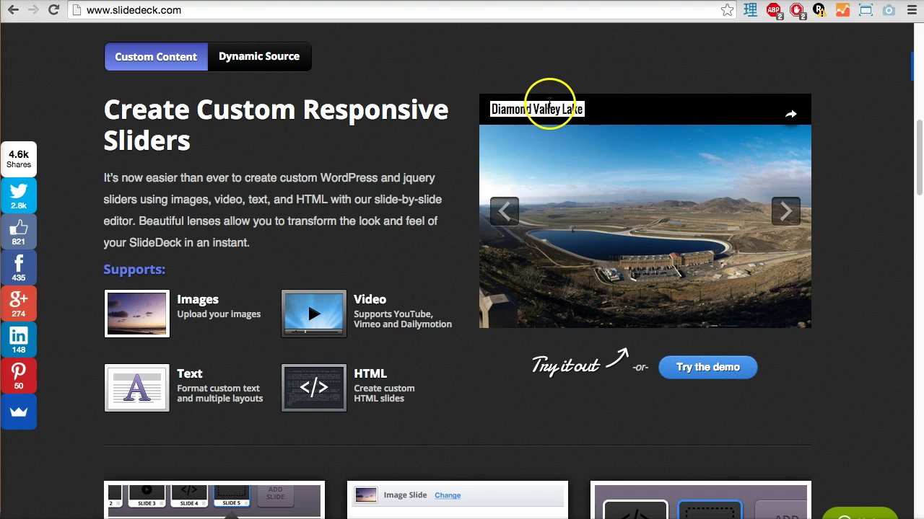
{"action": "left_click", "coordinate": [786, 213]}
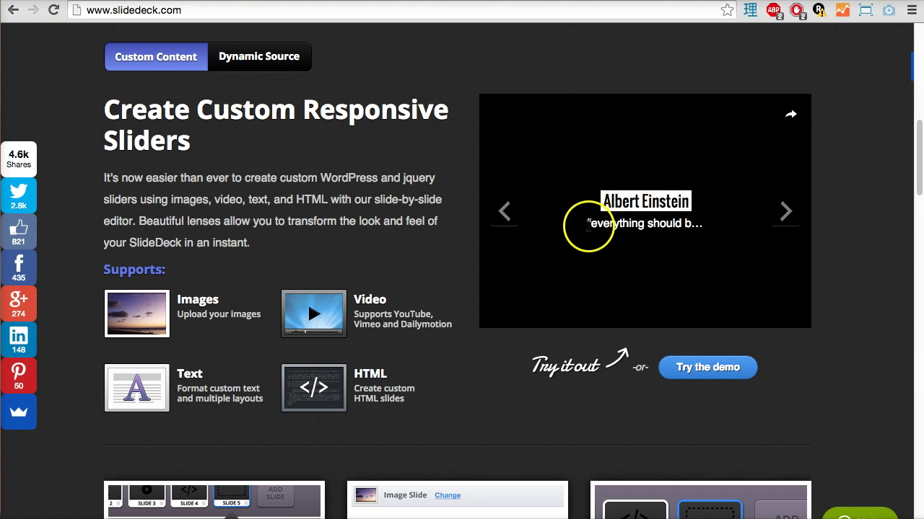
{"action": "left_click", "coordinate": [785, 210]}
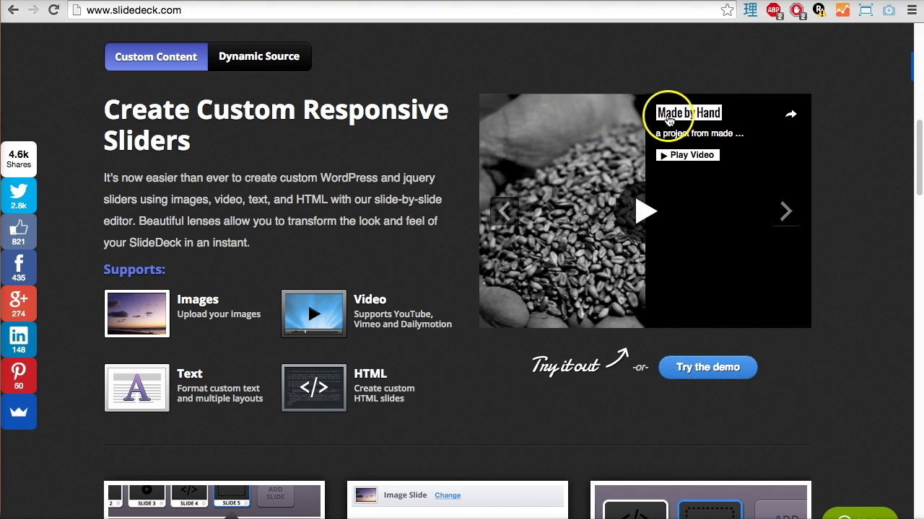
{"action": "left_click", "coordinate": [646, 212]}
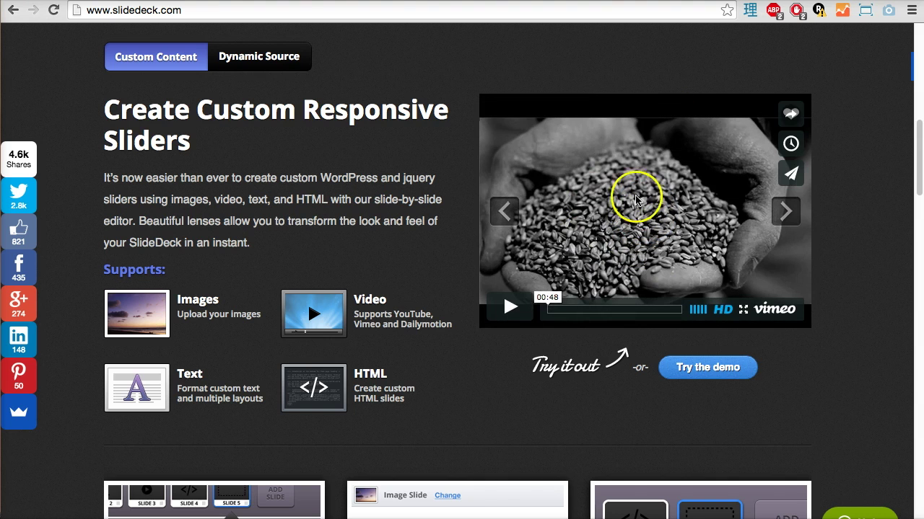
{"action": "left_click", "coordinate": [509, 307]}
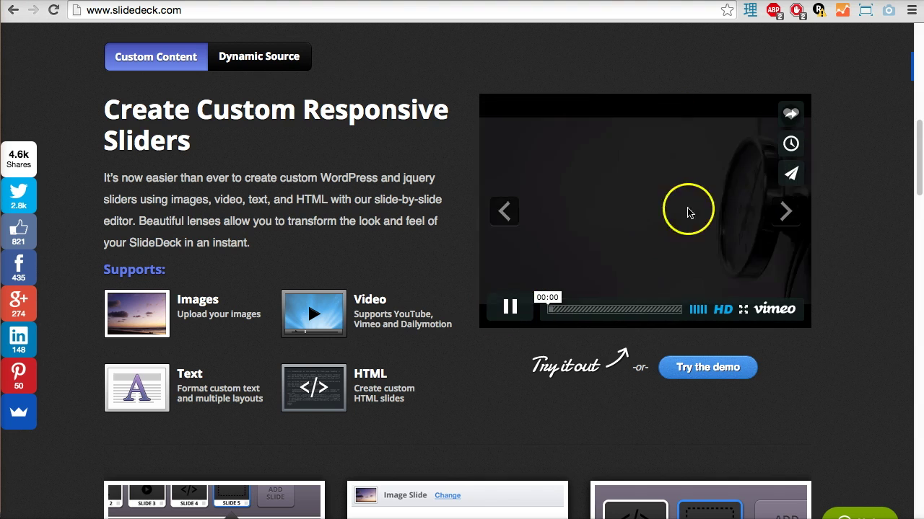
{"action": "left_click", "coordinate": [509, 307]}
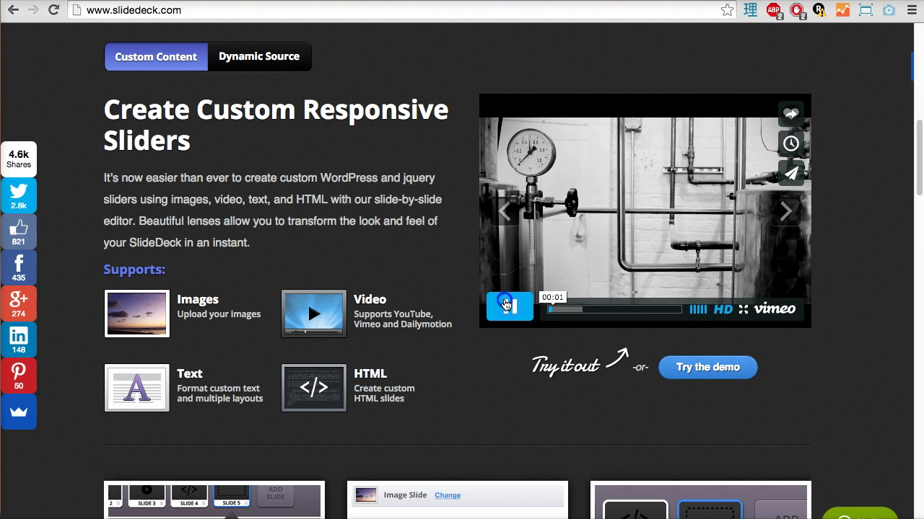
{"action": "left_click", "coordinate": [779, 214]}
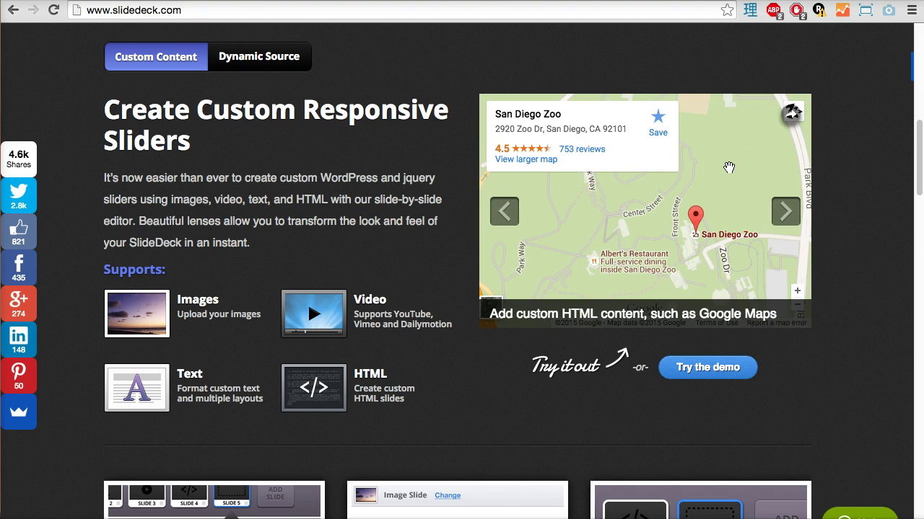
{"action": "mouse_move", "coordinate": [729, 167]}
{"action": "left_mouse_down"}
{"action": "mouse_move", "coordinate": [801, 160]}
{"action": "mouse_move", "coordinate": [671, 242]}
{"action": "mouse_move", "coordinate": [627, 250]}
{"action": "mouse_move", "coordinate": [639, 231]}
{"action": "mouse_move", "coordinate": [599, 226]}
{"action": "mouse_move", "coordinate": [699, 155]}
{"action": "mouse_move", "coordinate": [670, 210]}
{"action": "mouse_move", "coordinate": [519, 216]}
{"action": "left_mouse_up"}
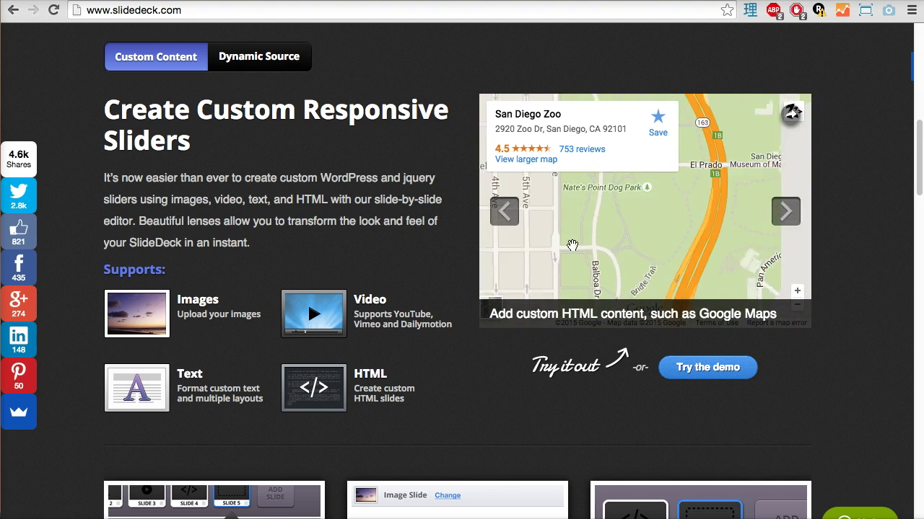
{"action": "left_click", "coordinate": [787, 211]}
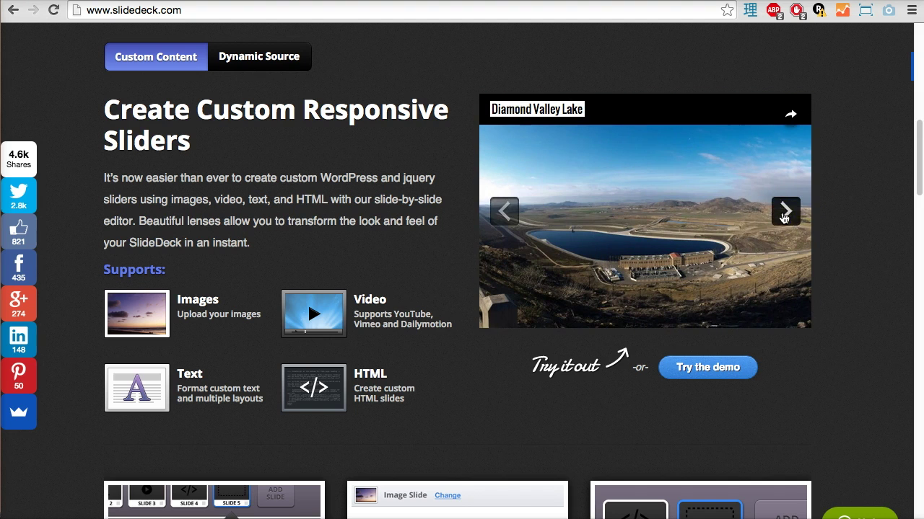
{"action": "left_click", "coordinate": [708, 210]}
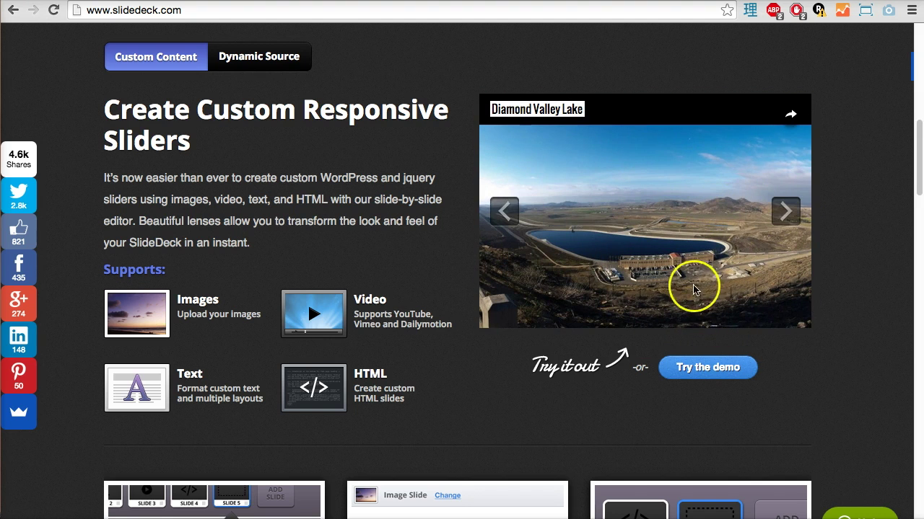
{"action": "left_click", "coordinate": [621, 256]}
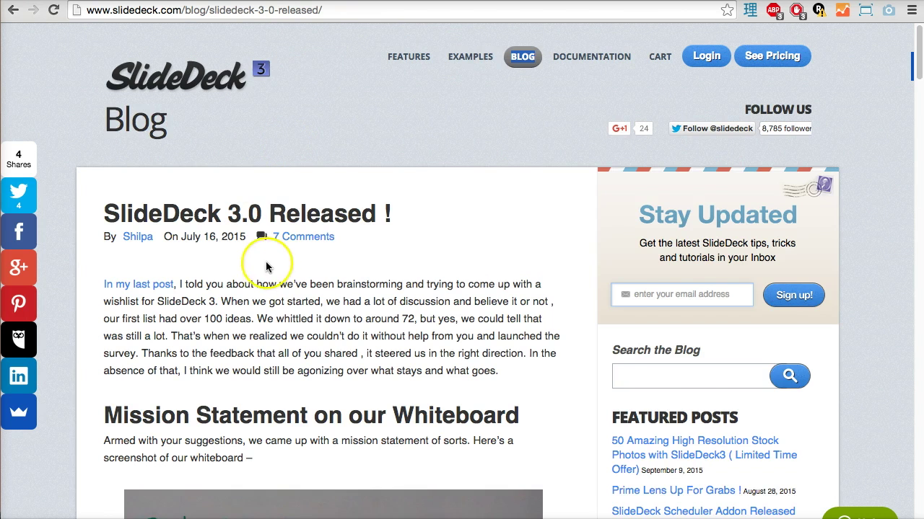
Highlight the 'SlideDeck 3.0 Released !' post title and read down past the whiteboard image
{"action": "scroll", "coordinate": [262, 265], "scroll_direction": "down", "scroll_amount": 2}
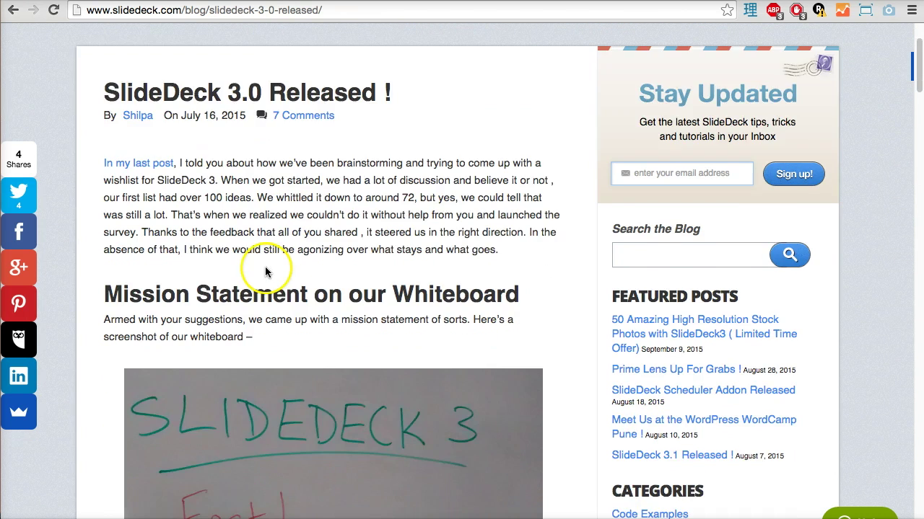
{"action": "scroll", "coordinate": [262, 267], "scroll_direction": "up", "scroll_amount": 2}
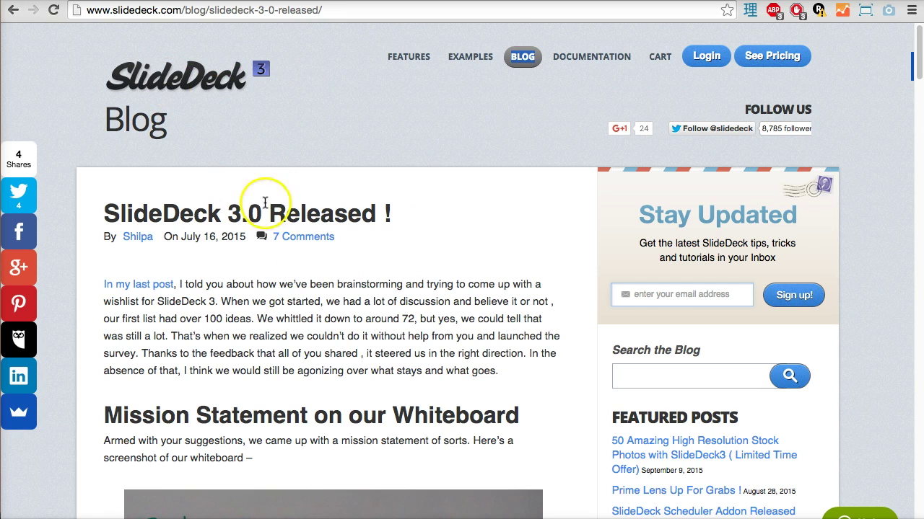
{"action": "scroll", "coordinate": [277, 325], "scroll_direction": "down", "scroll_amount": 1}
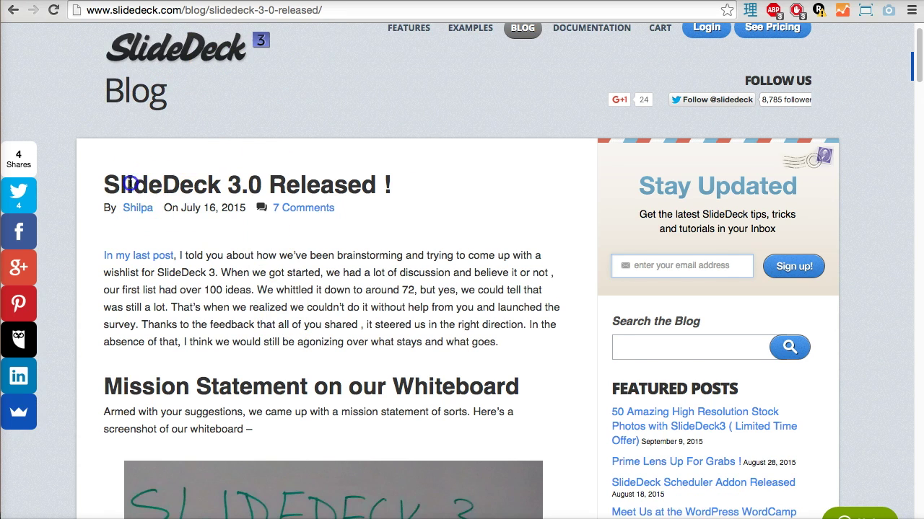
{"action": "left_click_drag", "start_coordinate": [127, 185], "coordinate": [376, 188]}
{"action": "scroll", "coordinate": [371, 292], "scroll_direction": "down", "scroll_amount": 3}
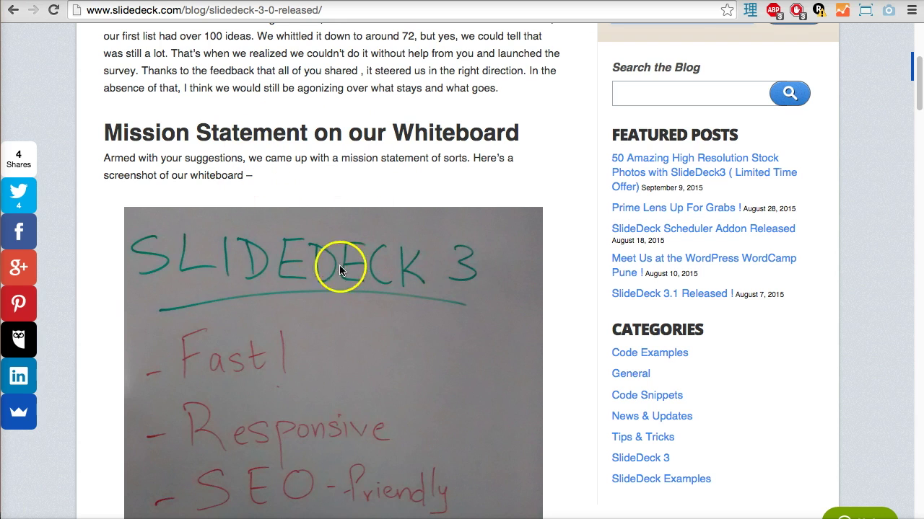
{"action": "scroll", "coordinate": [370, 240], "scroll_direction": "down", "scroll_amount": 1}
{"action": "scroll", "coordinate": [370, 241], "scroll_direction": "down", "scroll_amount": 2}
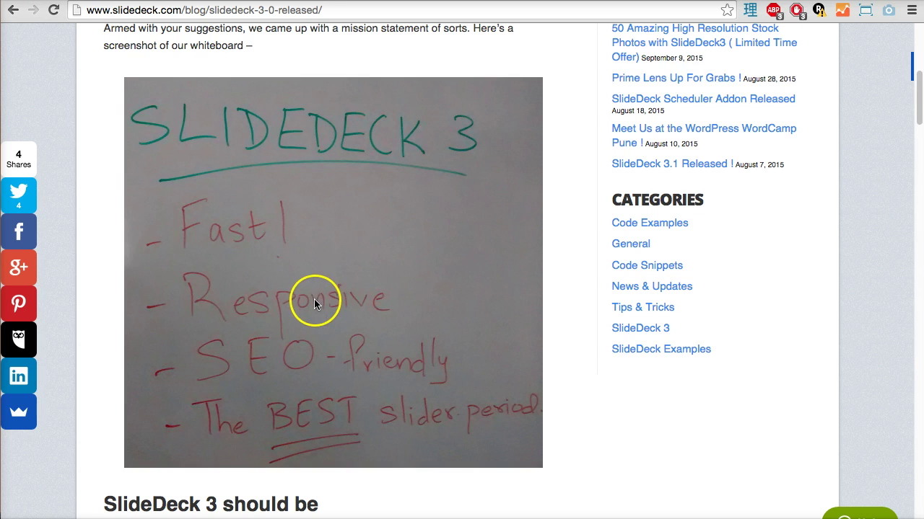
{"action": "scroll", "coordinate": [314, 303], "scroll_direction": "down", "scroll_amount": 1}
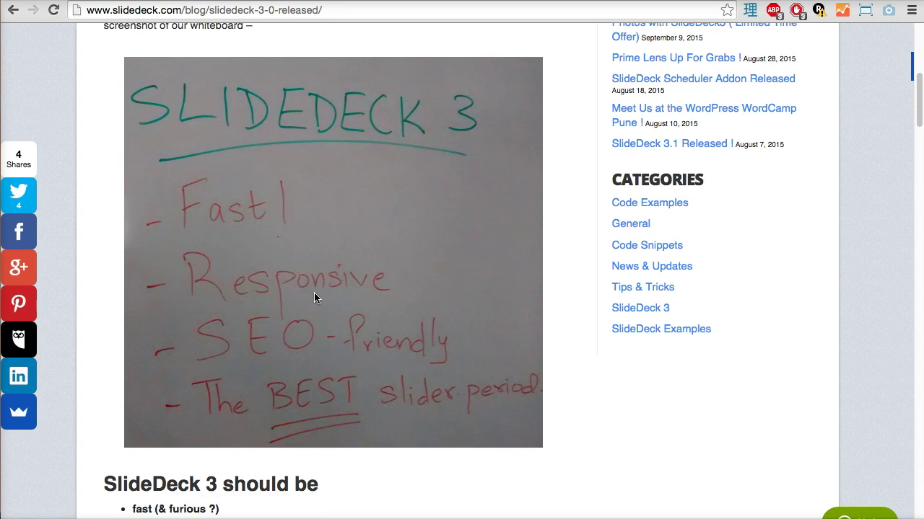
{"action": "scroll", "coordinate": [314, 297], "scroll_direction": "down", "scroll_amount": 5}
{"action": "scroll", "coordinate": [314, 297], "scroll_direction": "up", "scroll_amount": 1}
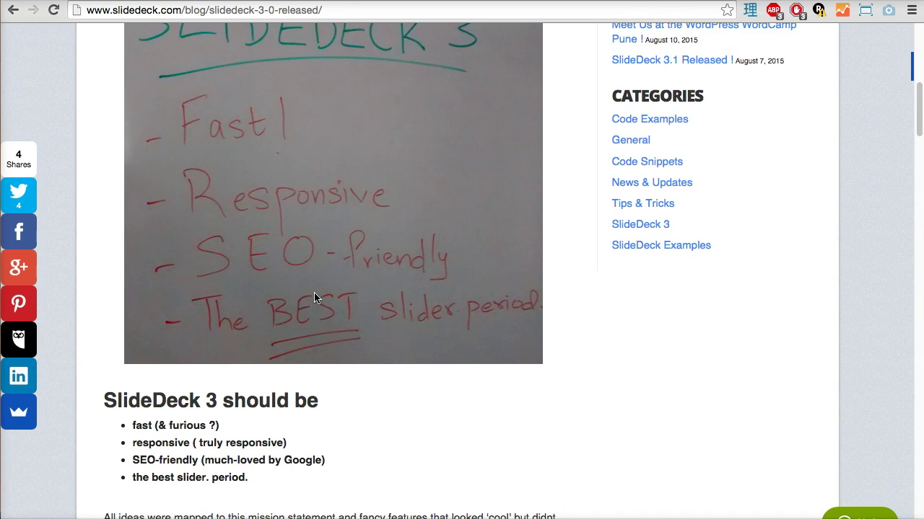
{"action": "scroll", "coordinate": [320, 253], "scroll_direction": "down", "scroll_amount": 15}
{"action": "scroll", "coordinate": [319, 259], "scroll_direction": "down", "scroll_amount": 20}
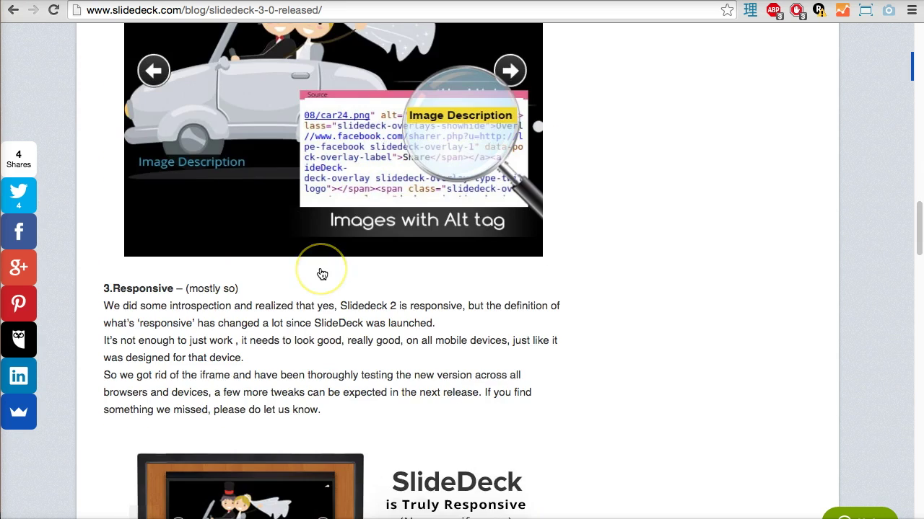
{"action": "scroll", "coordinate": [182, 288], "scroll_direction": "up", "scroll_amount": 11}
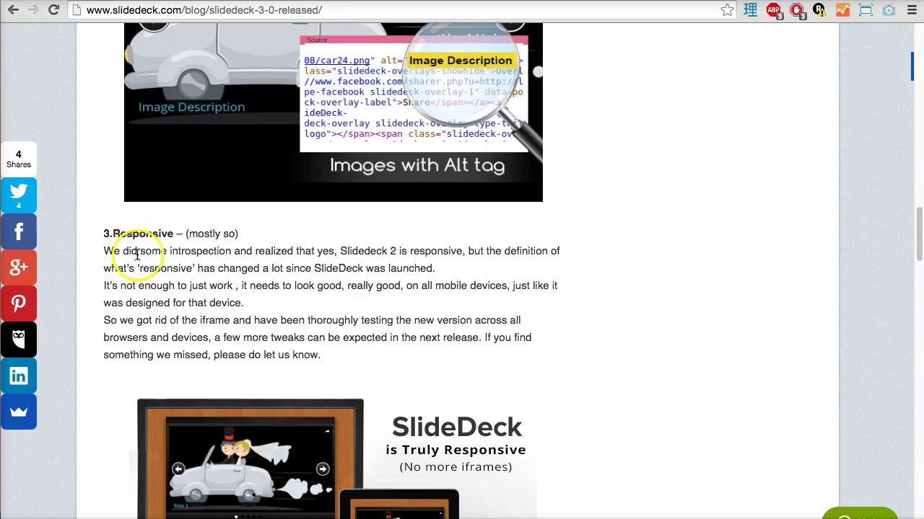
Highlight the 3.Responsive sentences about redefining responsive and looking good on mobile devices
{"action": "left_click", "coordinate": [100, 254]}
{"action": "left_click_drag", "start_coordinate": [100, 253], "coordinate": [427, 258]}
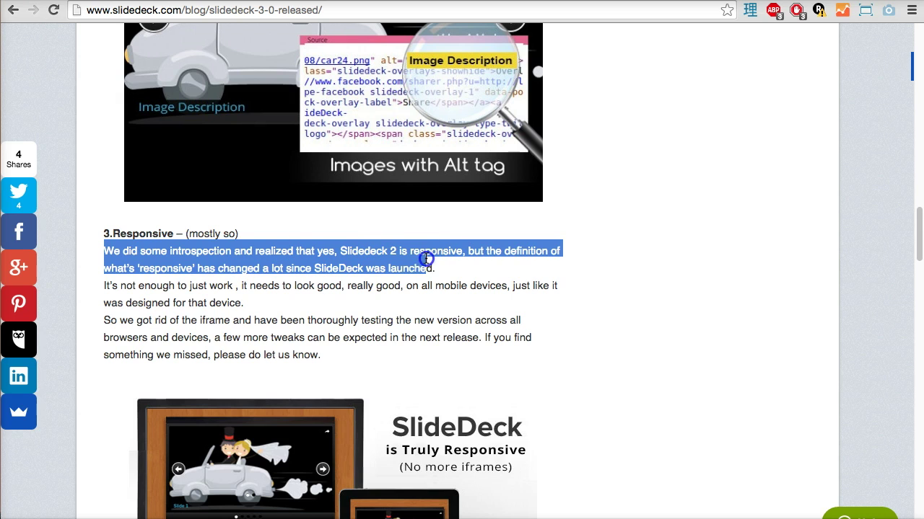
{"action": "left_click", "coordinate": [166, 286]}
{"action": "left_click_drag", "start_coordinate": [166, 287], "coordinate": [332, 286]}
{"action": "left_click", "coordinate": [490, 281]}
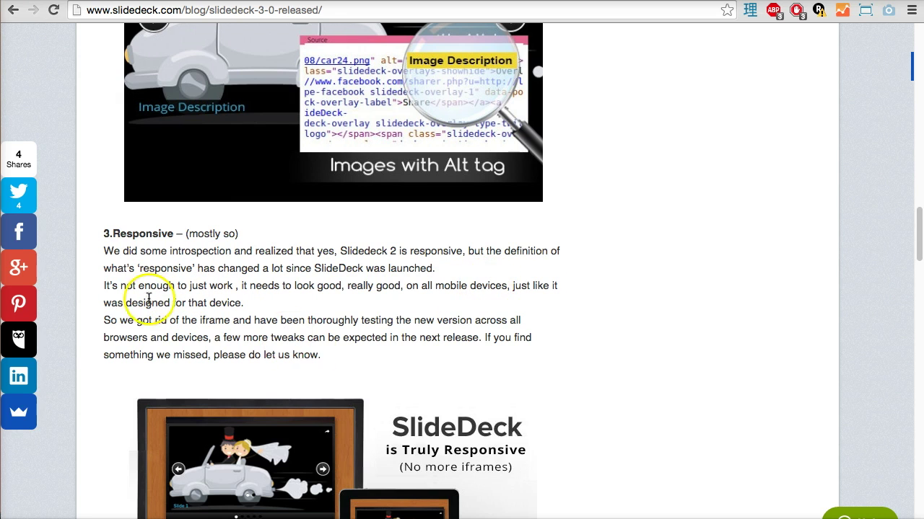
{"action": "left_click_drag", "start_coordinate": [151, 303], "coordinate": [241, 300]}
{"action": "scroll", "coordinate": [275, 330], "scroll_direction": "up", "scroll_amount": 10}
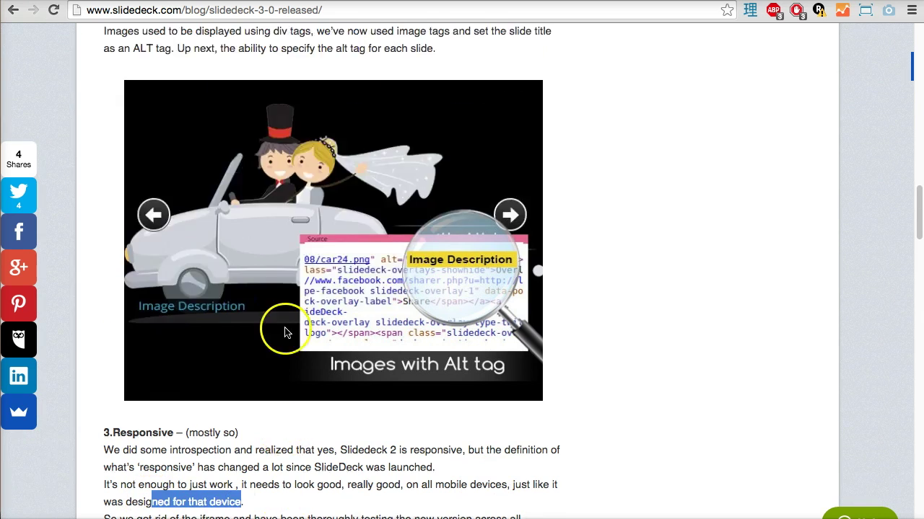
{"action": "scroll", "coordinate": [264, 349], "scroll_direction": "up", "scroll_amount": 10}
{"action": "scroll", "coordinate": [264, 348], "scroll_direction": "down", "scroll_amount": 5}
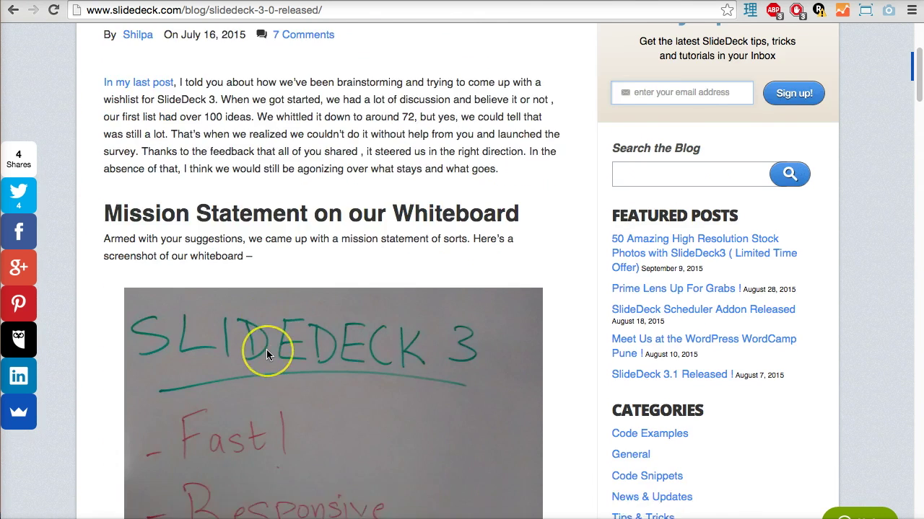
{"action": "scroll", "coordinate": [266, 354], "scroll_direction": "up", "scroll_amount": 1}
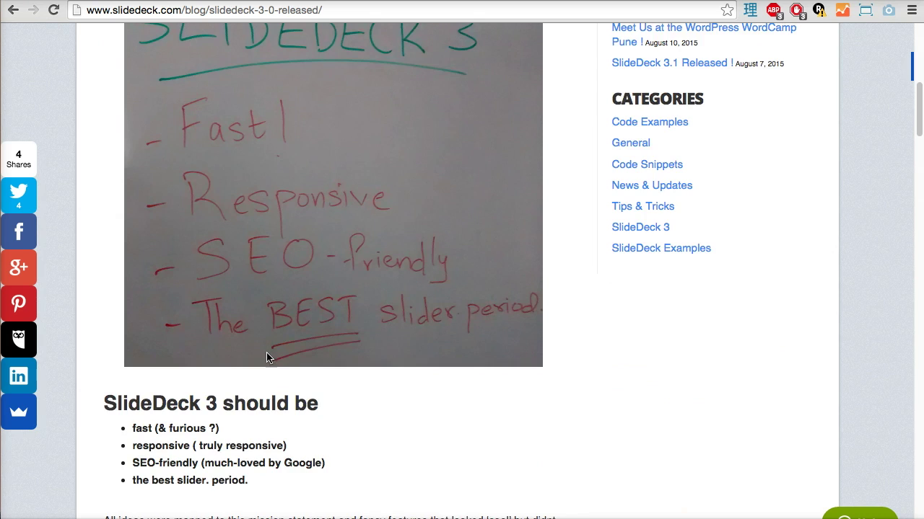
{"action": "scroll", "coordinate": [267, 356], "scroll_direction": "up", "scroll_amount": 1}
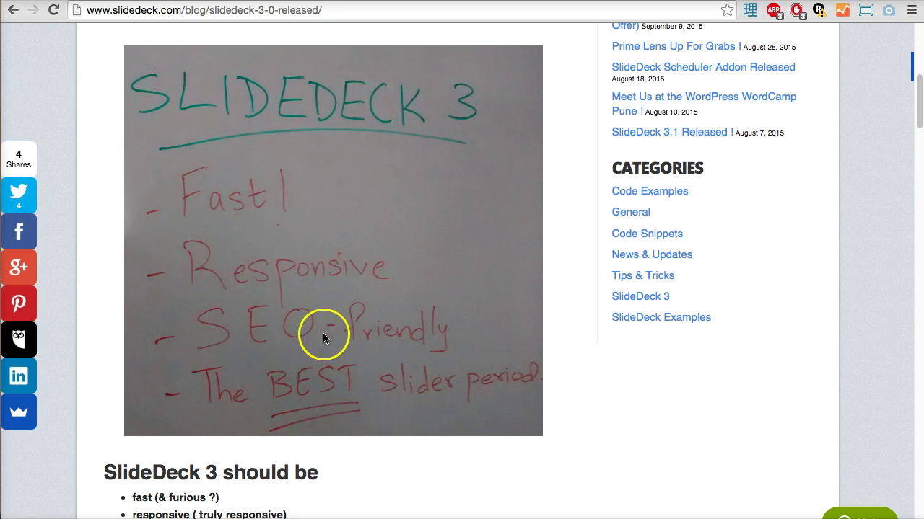
{"action": "scroll", "coordinate": [293, 339], "scroll_direction": "down", "scroll_amount": 10}
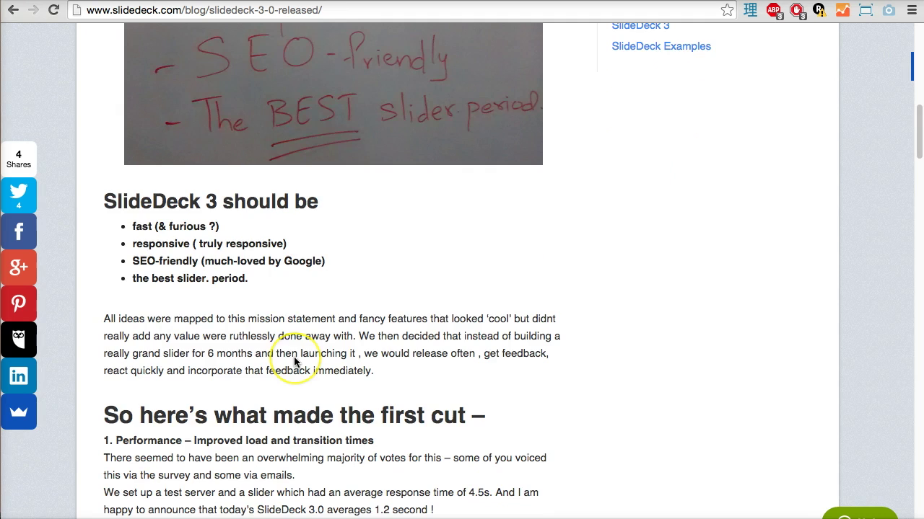
{"action": "scroll", "coordinate": [181, 369], "scroll_direction": "down", "scroll_amount": 2}
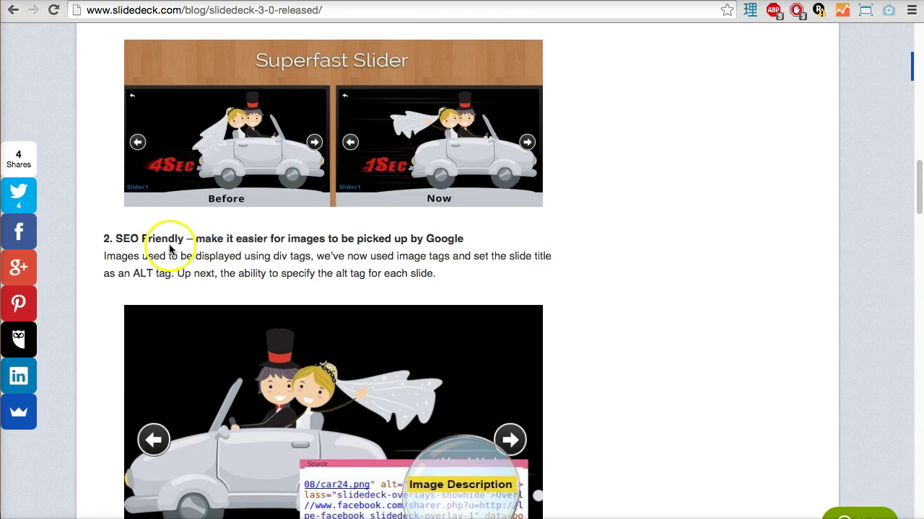
{"action": "left_click_drag", "start_coordinate": [236, 239], "coordinate": [459, 239]}
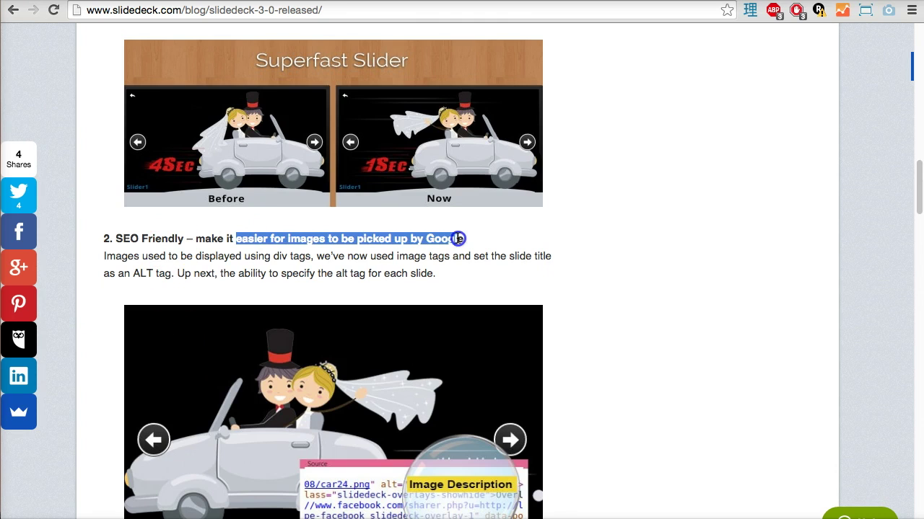
{"action": "left_click_drag", "start_coordinate": [114, 257], "coordinate": [298, 257]}
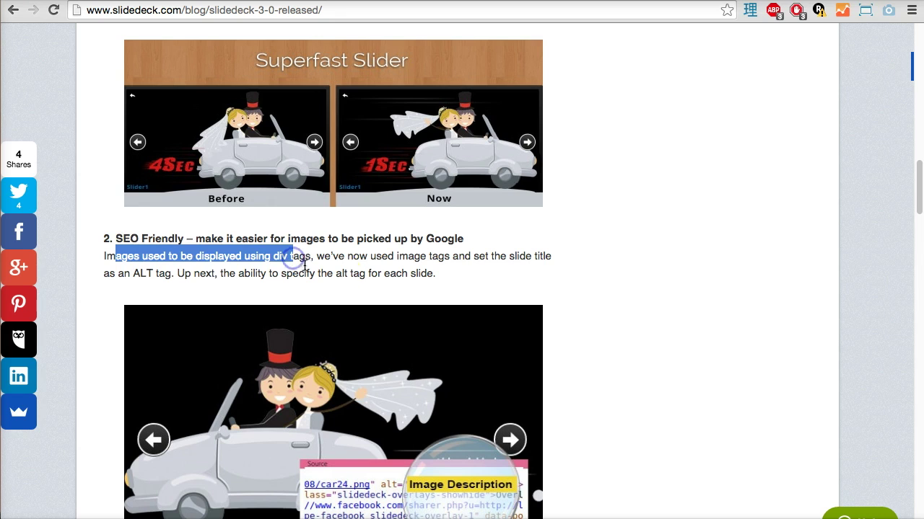
{"action": "left_click_drag", "start_coordinate": [419, 256], "coordinate": [487, 257]}
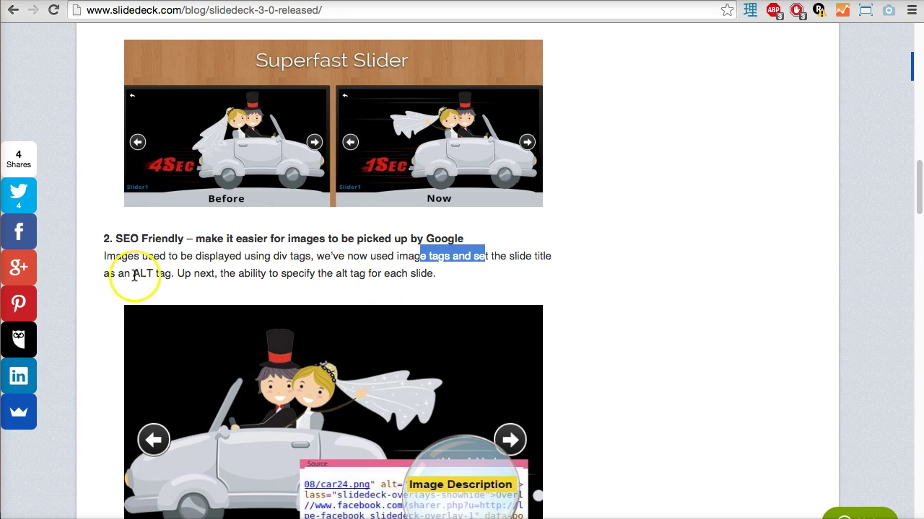
{"action": "left_click_drag", "start_coordinate": [133, 273], "coordinate": [171, 274]}
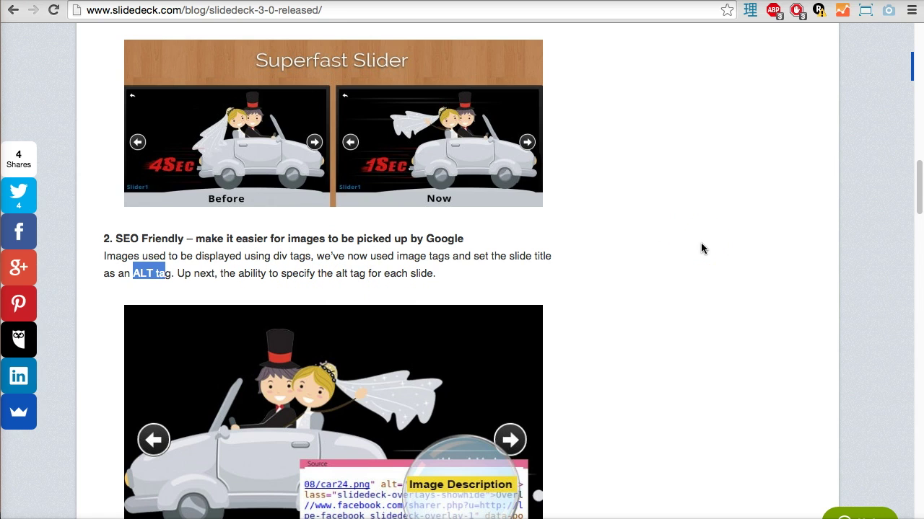
{"action": "scroll", "coordinate": [695, 243], "scroll_direction": "up", "scroll_amount": 5}
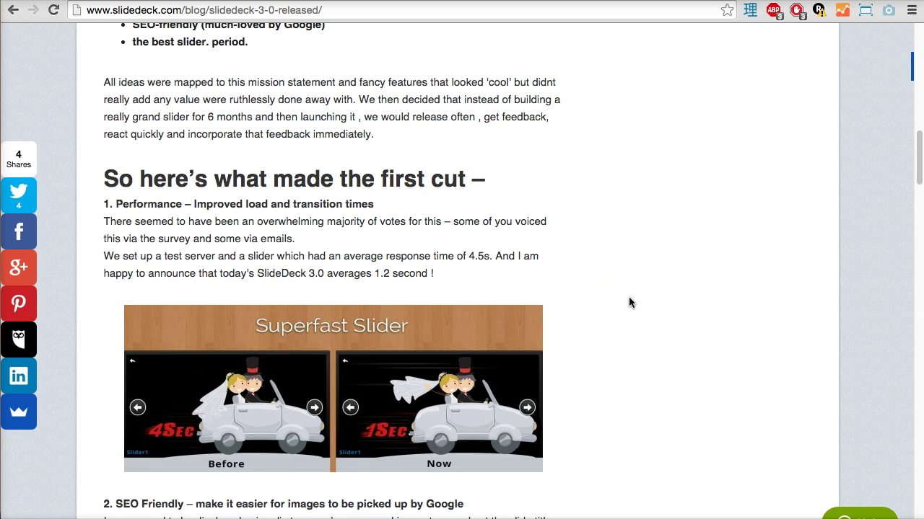
{"action": "left_click", "coordinate": [485, 304]}
{"action": "scroll", "coordinate": [474, 299], "scroll_direction": "up", "scroll_amount": 1}
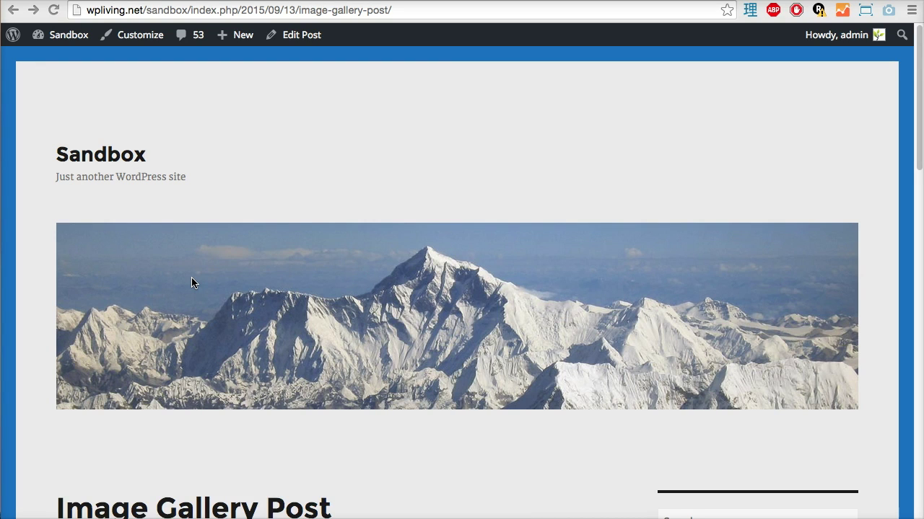
Open the Image Gallery Post, highlighting its title while scrolling through the gallery
{"action": "left_click", "coordinate": [193, 279]}
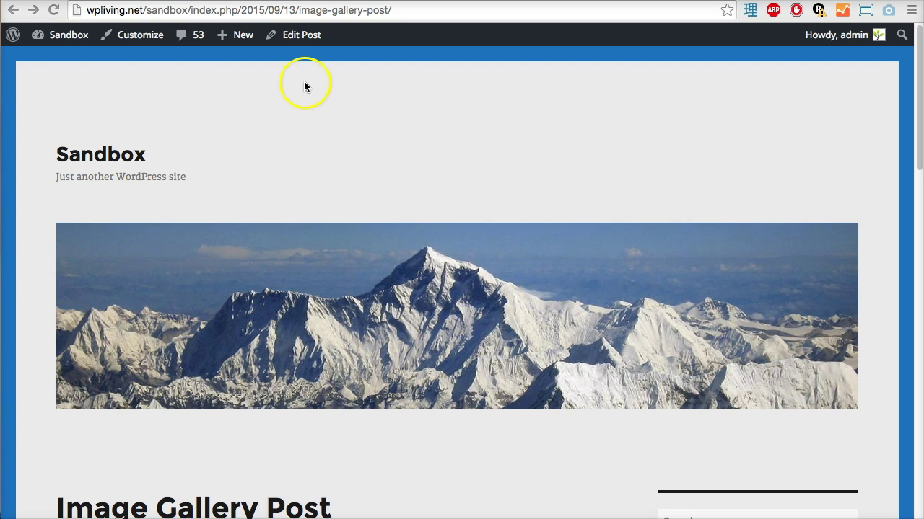
{"action": "scroll", "coordinate": [334, 259], "scroll_direction": "down", "scroll_amount": 1}
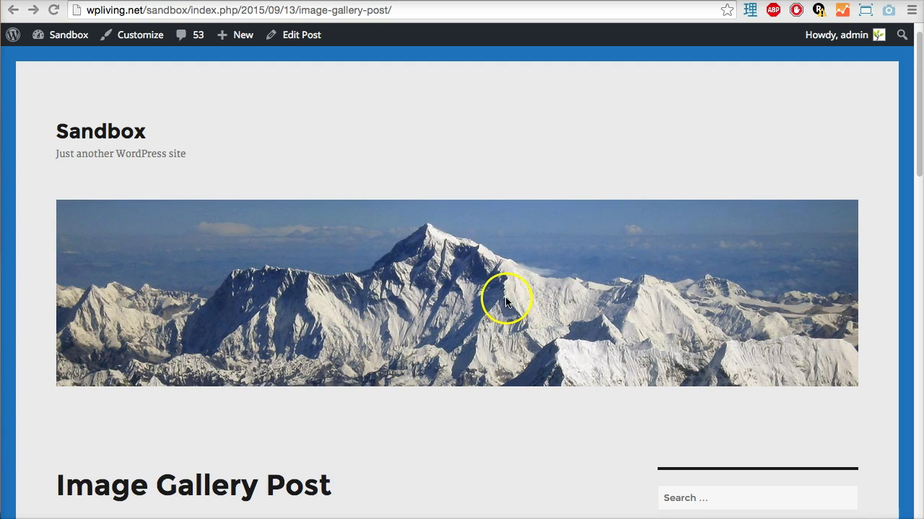
{"action": "scroll", "coordinate": [505, 299], "scroll_direction": "down", "scroll_amount": 5}
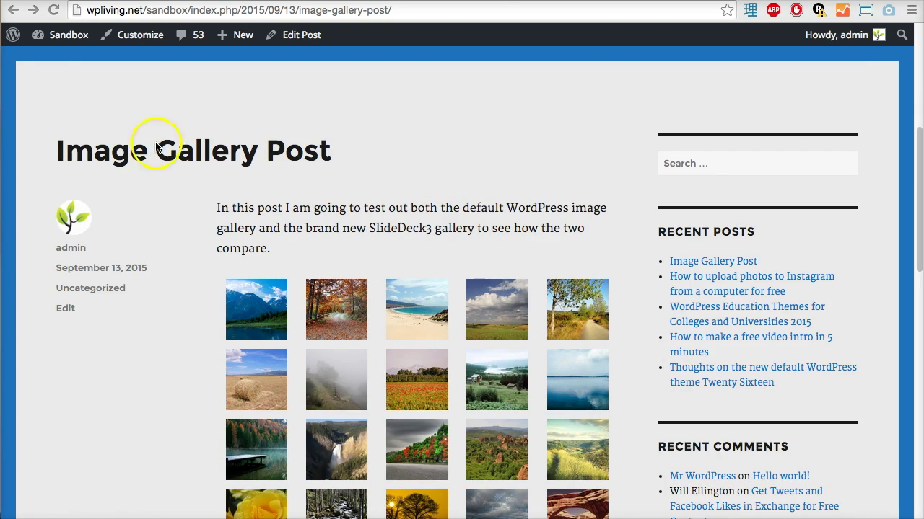
{"action": "left_click", "coordinate": [284, 159]}
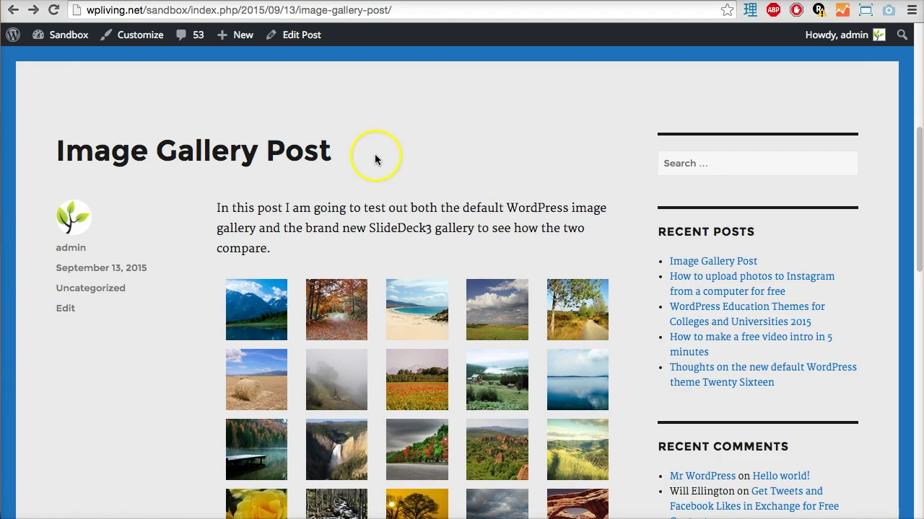
{"action": "left_click_drag", "start_coordinate": [375, 152], "coordinate": [68, 144]}
{"action": "scroll", "coordinate": [375, 180], "scroll_direction": "down", "scroll_amount": 3}
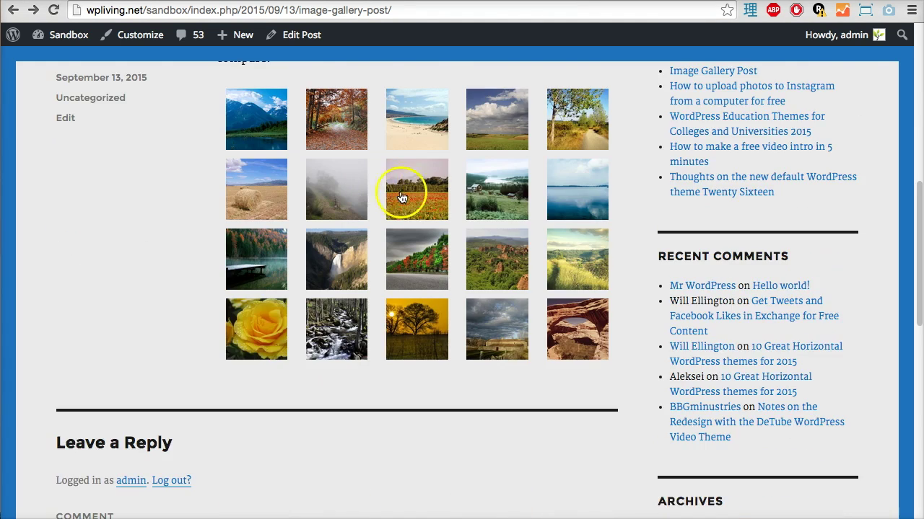
{"action": "scroll", "coordinate": [404, 189], "scroll_direction": "up", "scroll_amount": 1}
{"action": "scroll", "coordinate": [422, 209], "scroll_direction": "up", "scroll_amount": 2}
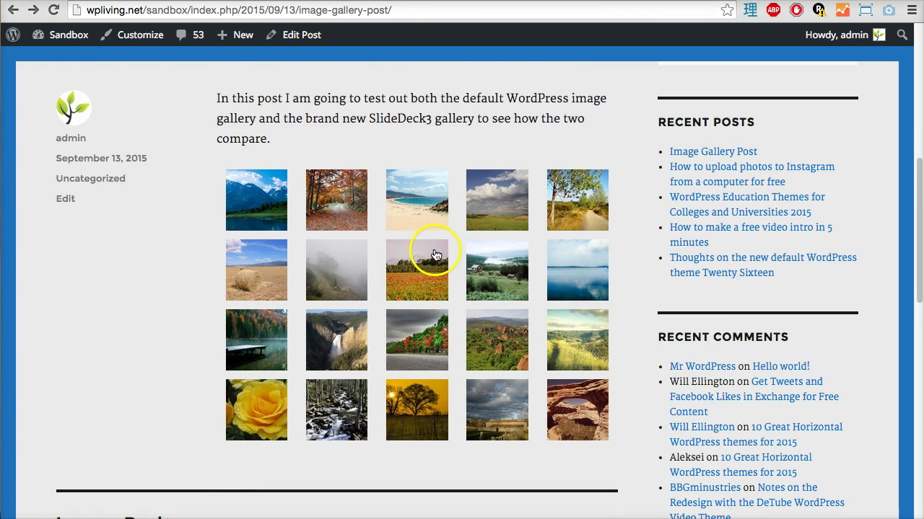
{"action": "scroll", "coordinate": [416, 188], "scroll_direction": "up", "scroll_amount": 1}
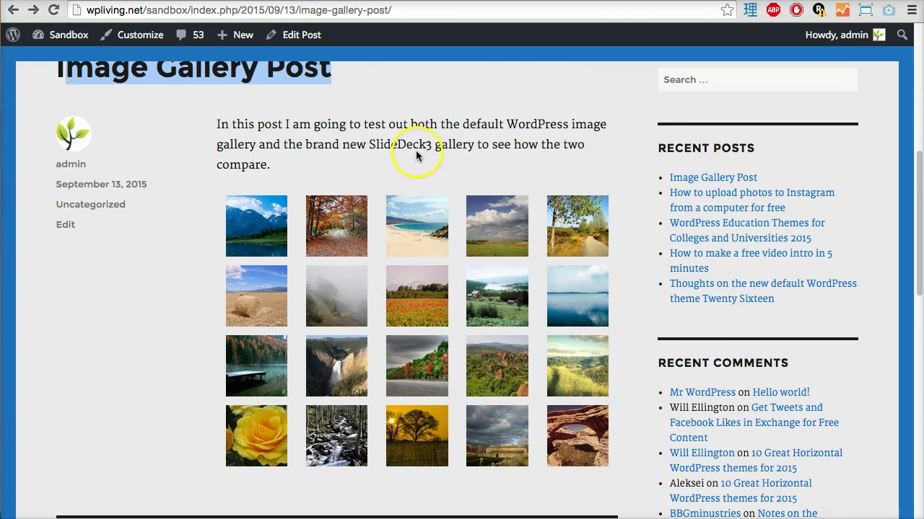
{"action": "left_click", "coordinate": [414, 150]}
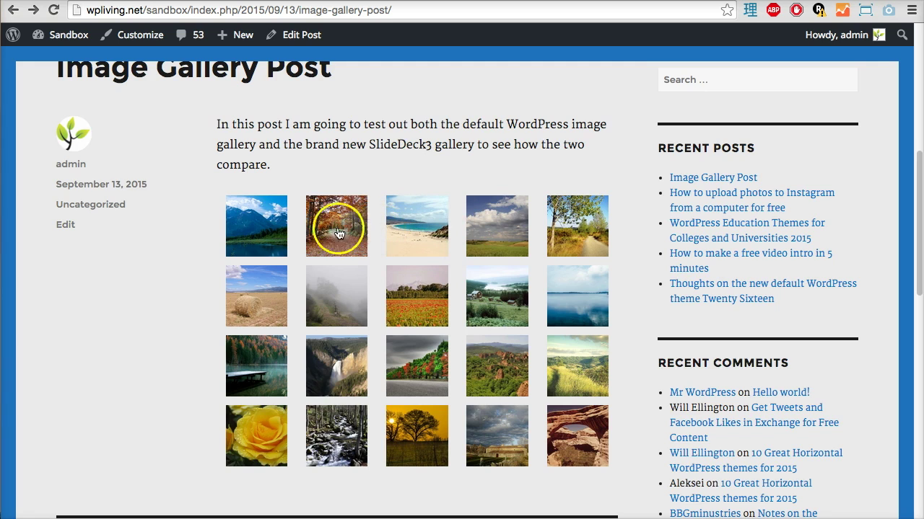
{"action": "scroll", "coordinate": [310, 231], "scroll_direction": "up", "scroll_amount": 1}
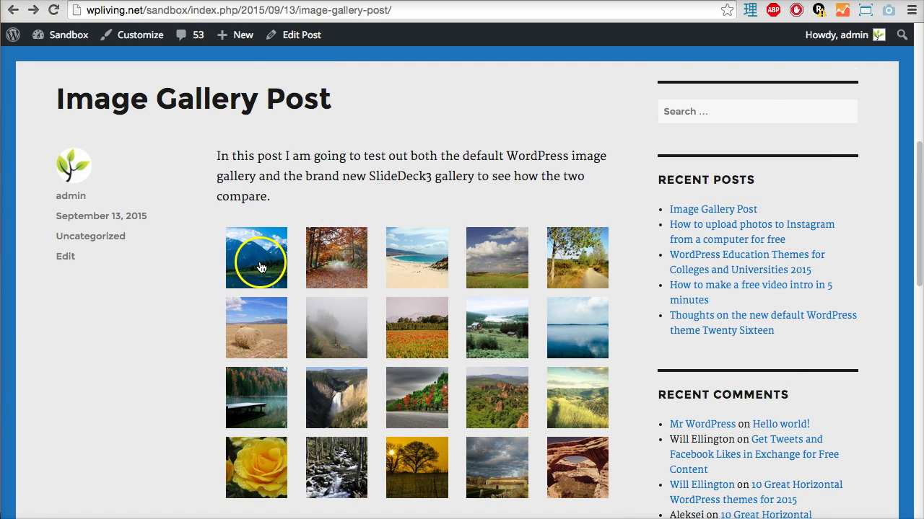
{"action": "scroll", "coordinate": [268, 264], "scroll_direction": "down", "scroll_amount": 1}
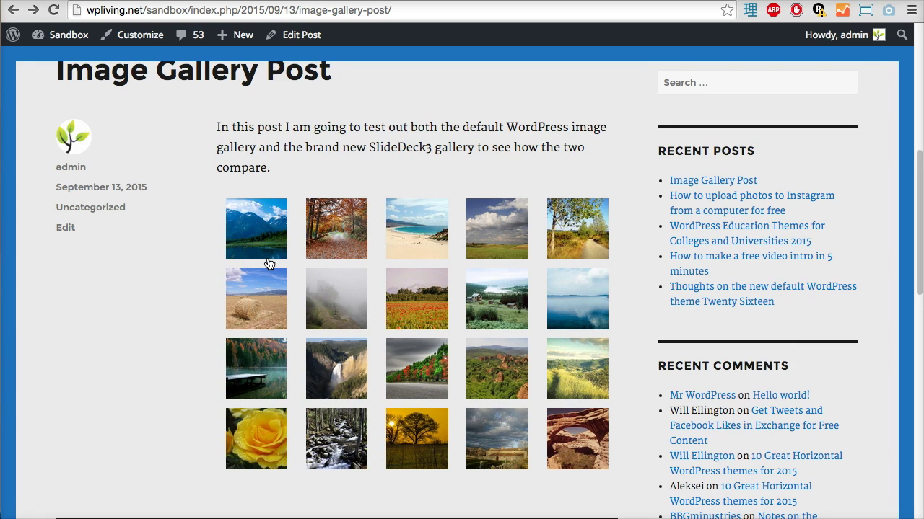
View the first gallery photo full size, then return to the Image Gallery Post
{"action": "left_click", "coordinate": [270, 240]}
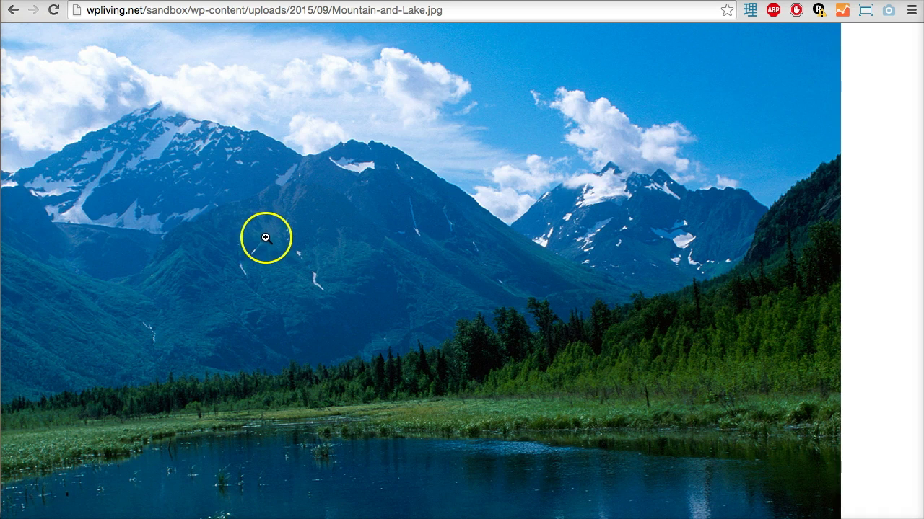
{"action": "left_click", "coordinate": [14, 11]}
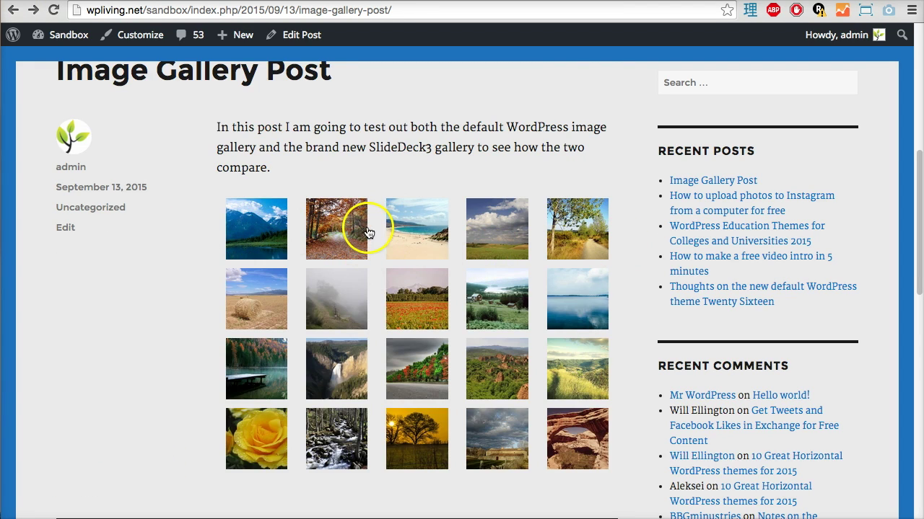
{"action": "scroll", "coordinate": [426, 202], "scroll_direction": "up", "scroll_amount": 6}
{"action": "scroll", "coordinate": [443, 175], "scroll_direction": "down", "scroll_amount": 4}
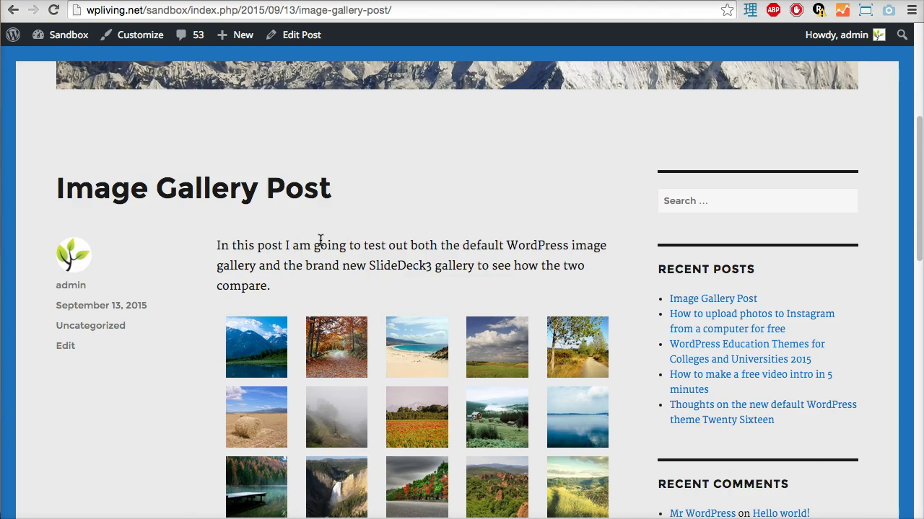
{"action": "scroll", "coordinate": [375, 218], "scroll_direction": "up", "scroll_amount": 1}
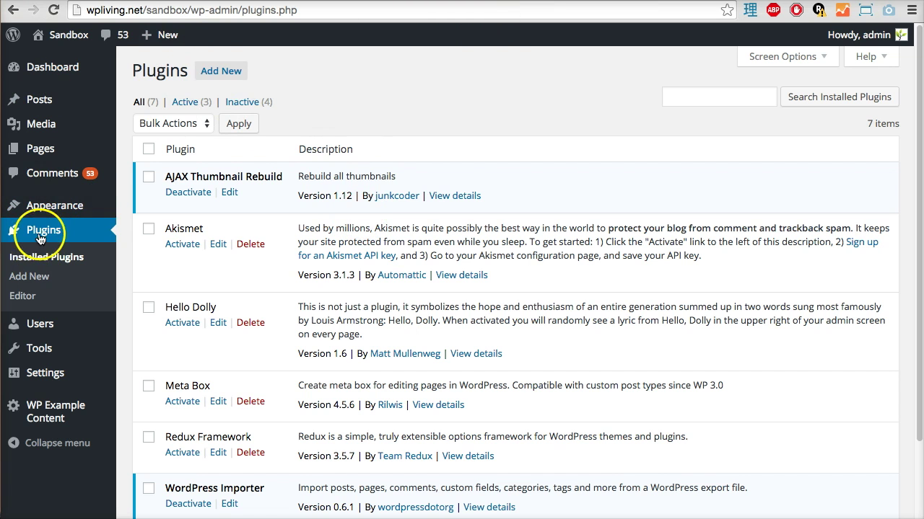
Upload slidedeck3-personal.zip through Add New > Upload Plugin and install it
{"action": "left_click", "coordinate": [220, 72]}
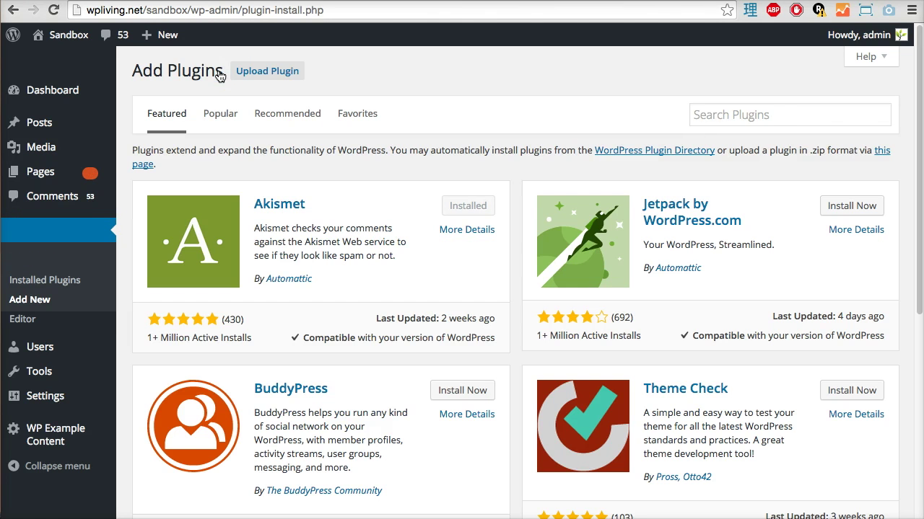
{"action": "left_click", "coordinate": [269, 71]}
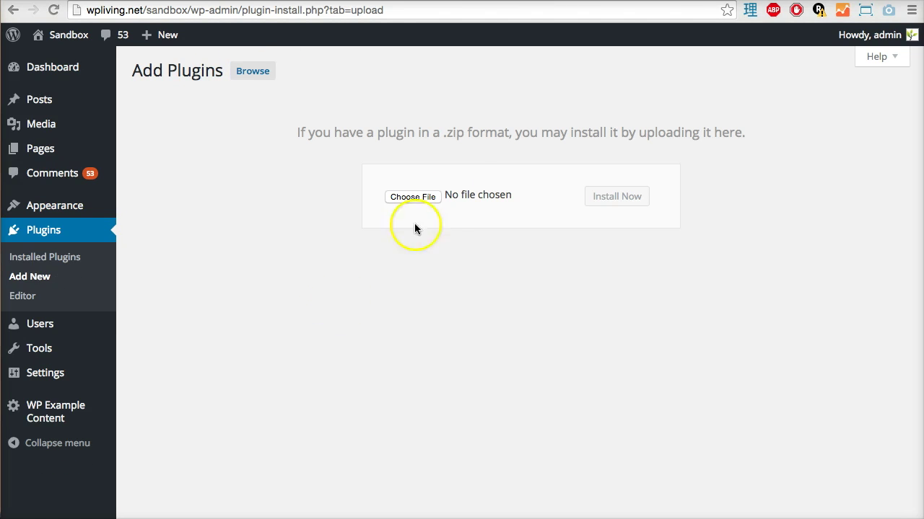
{"action": "left_click", "coordinate": [425, 199]}
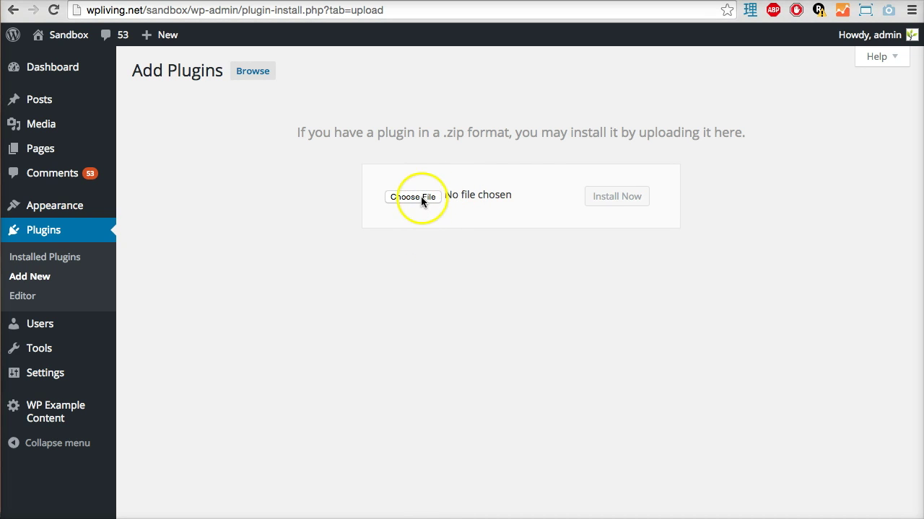
{"action": "left_click", "coordinate": [421, 196]}
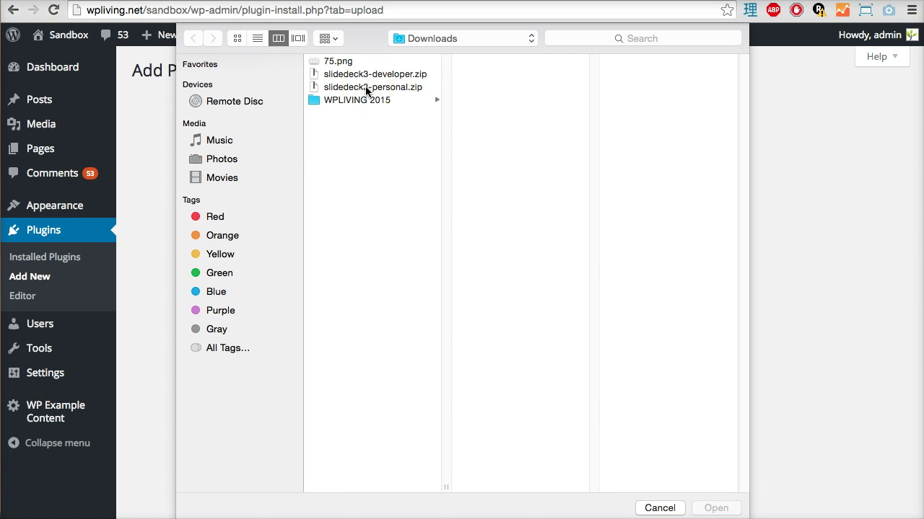
{"action": "left_click", "coordinate": [366, 87]}
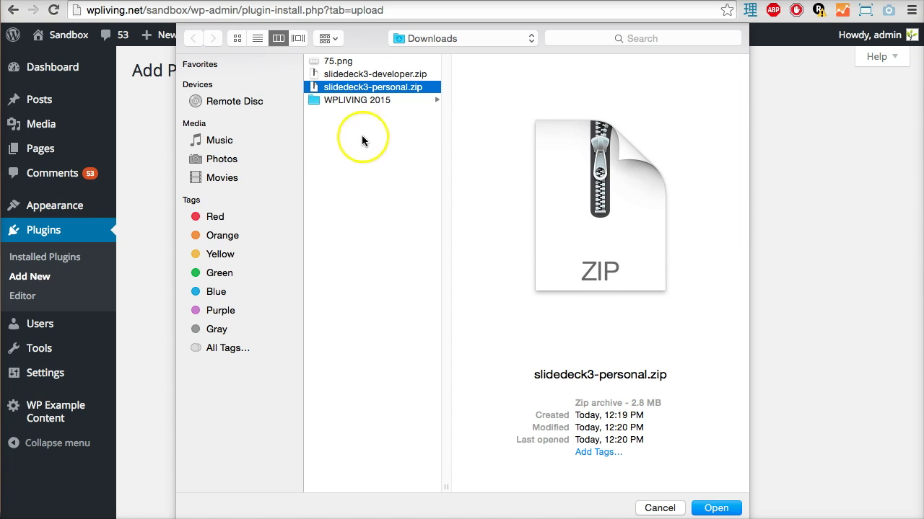
{"action": "left_click", "coordinate": [717, 508]}
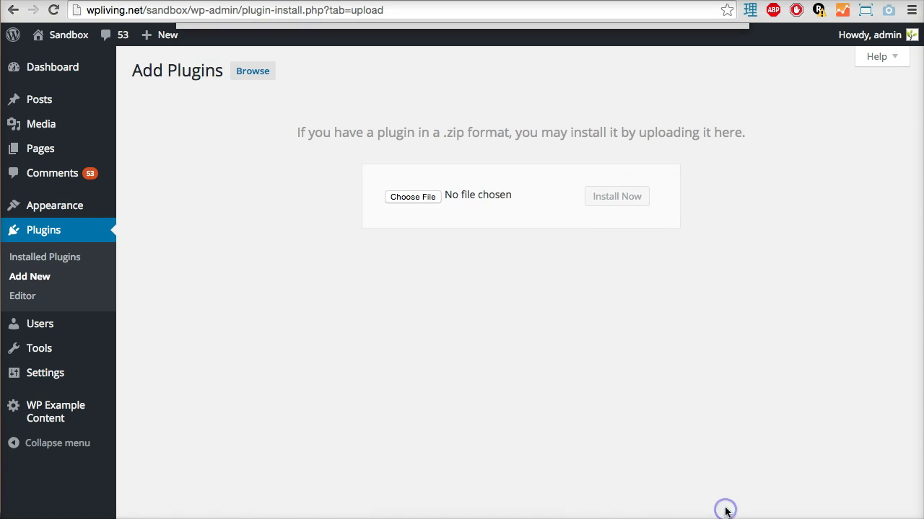
{"action": "left_click", "coordinate": [612, 197]}
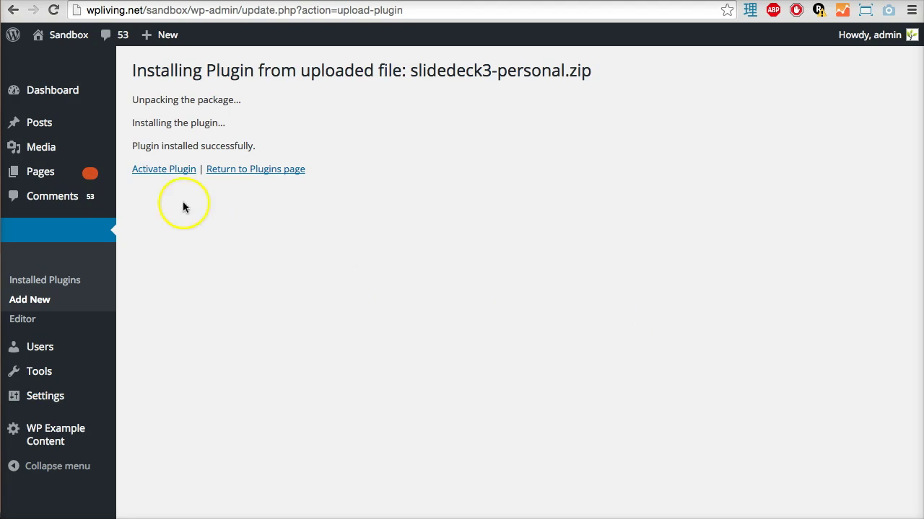
Activate SlideDeck 3 Personal and reveal its admin submenu (Manage, Lenses, Addons, Get Support)
{"action": "left_click", "coordinate": [165, 176]}
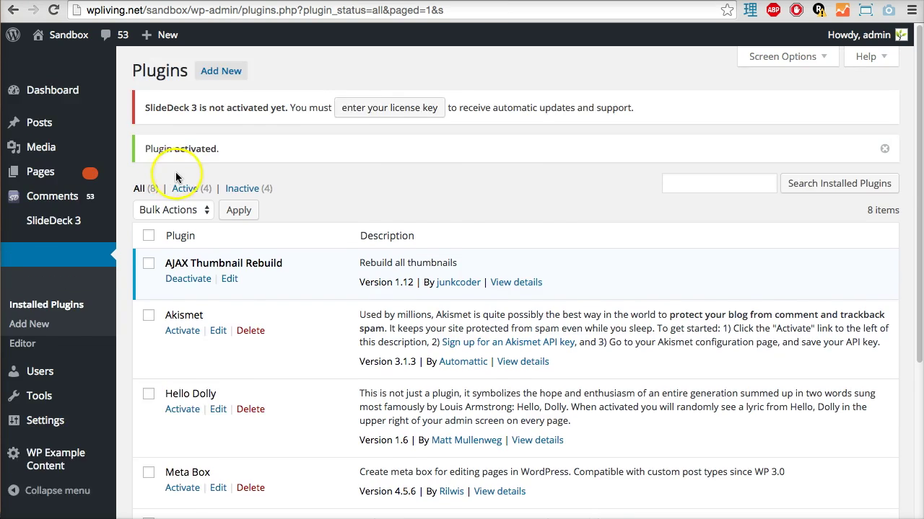
{"action": "scroll", "coordinate": [176, 171], "scroll_direction": "down", "scroll_amount": 5}
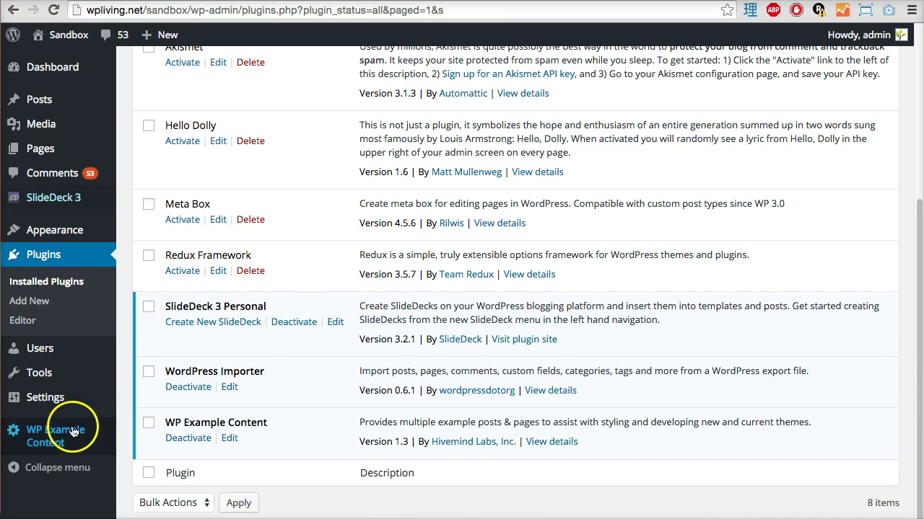
{"action": "scroll", "coordinate": [41, 303], "scroll_direction": "up", "scroll_amount": 5}
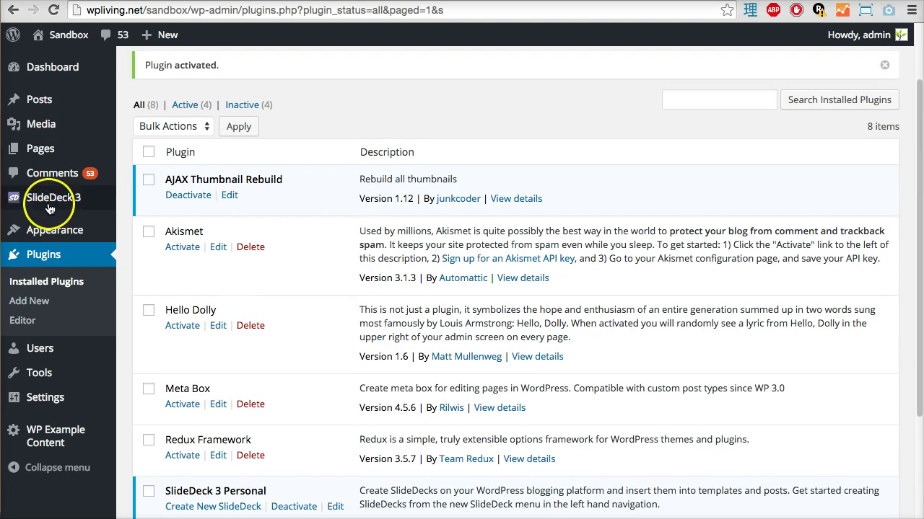
{"action": "mouse_move", "coordinate": [29, 207]}
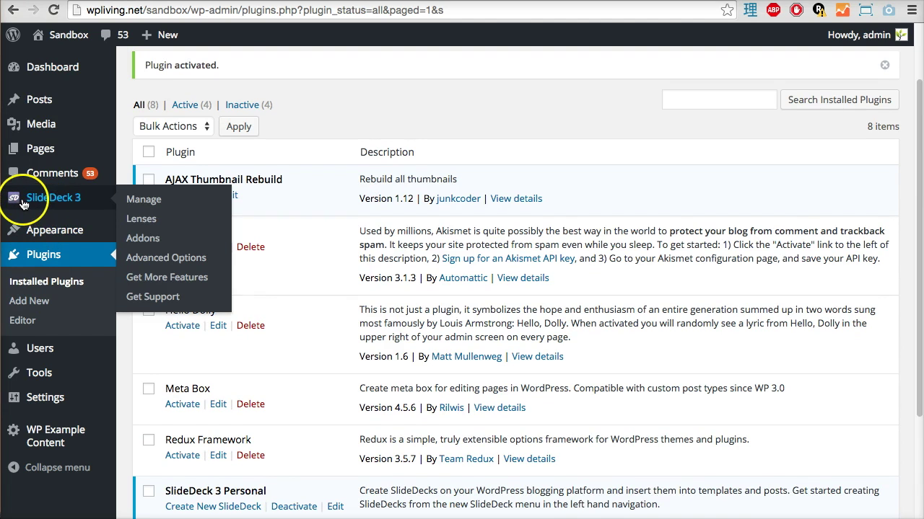
{"action": "scroll", "coordinate": [61, 205], "scroll_direction": "up", "scroll_amount": 1}
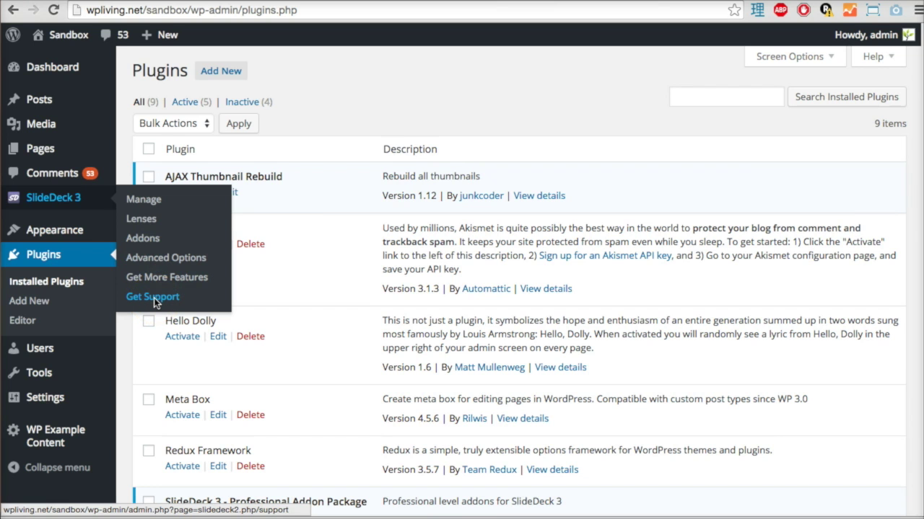
Open SlideDeck 3 > Get Support and scroll through the Zendesk knowledge base
{"action": "left_click", "coordinate": [154, 298]}
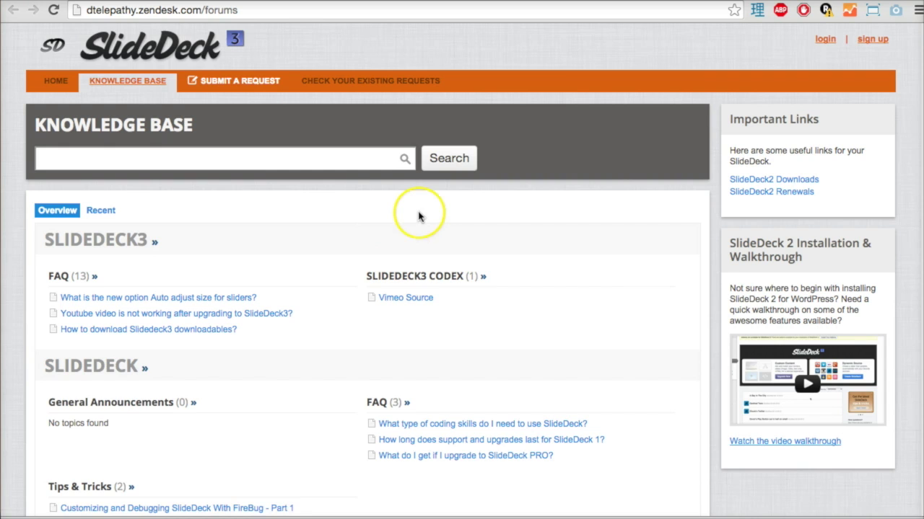
{"action": "scroll", "coordinate": [406, 218], "scroll_direction": "down", "scroll_amount": 2}
{"action": "scroll", "coordinate": [407, 218], "scroll_direction": "up", "scroll_amount": 2}
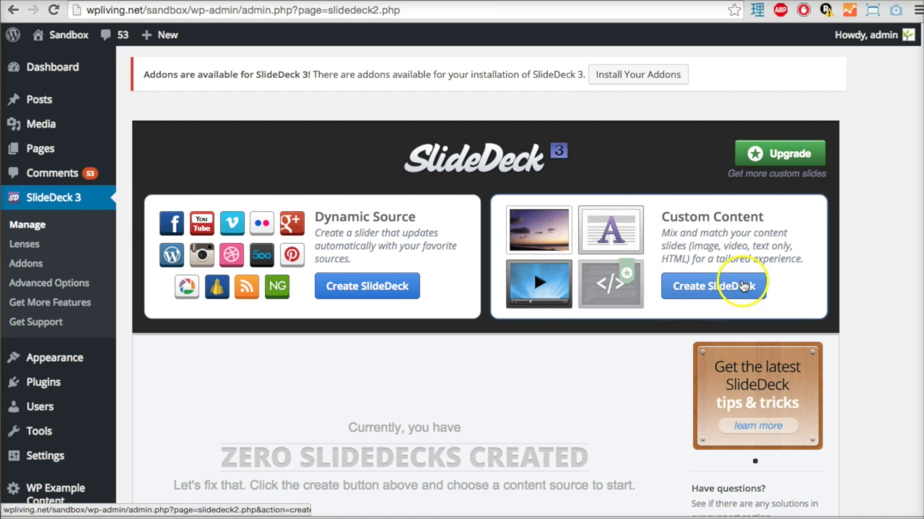
Create a Custom Content SlideDeck and choose 'upload multiple' under Image Slide
{"action": "left_click", "coordinate": [740, 287]}
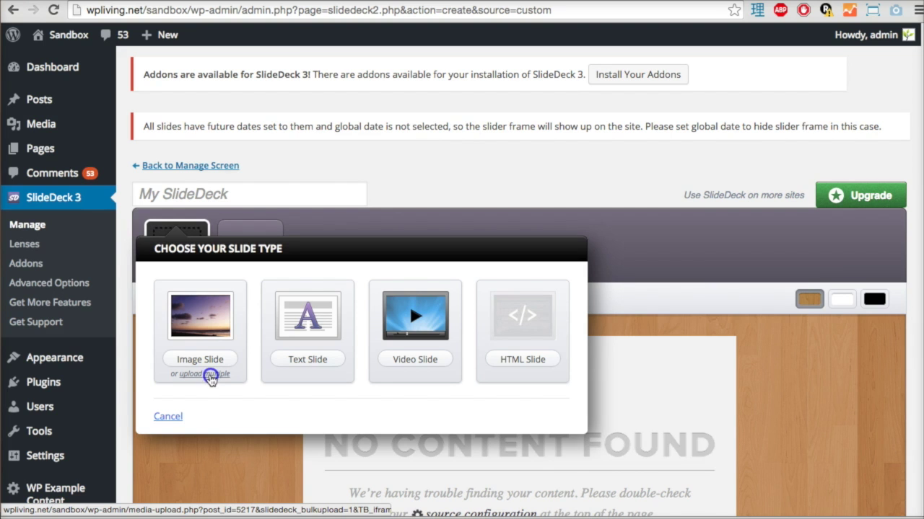
{"action": "left_click", "coordinate": [210, 380]}
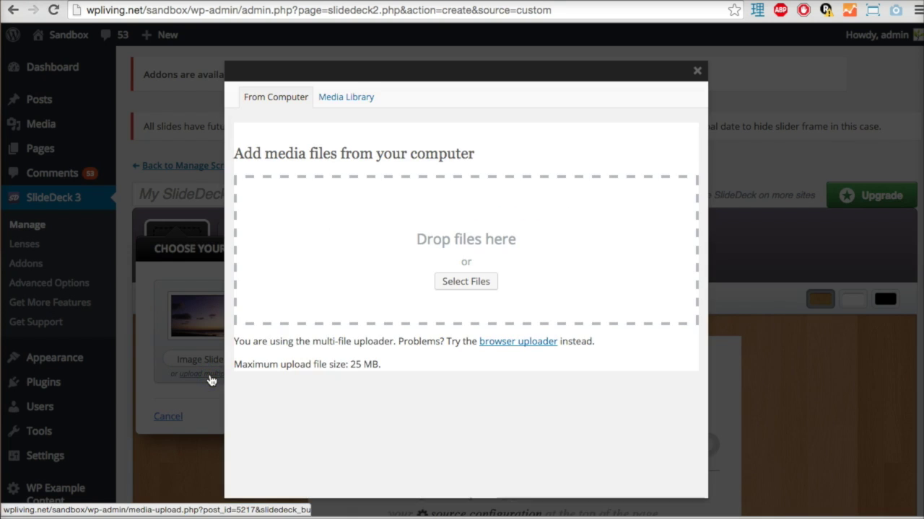
In the Media Library, tick Yellow-Rose, Stone-Farmhouse, Rolling-Green-Hills, Road-Lined-With-Colourful-Trees and Poppies-and-Mountains
{"action": "left_click", "coordinate": [347, 100]}
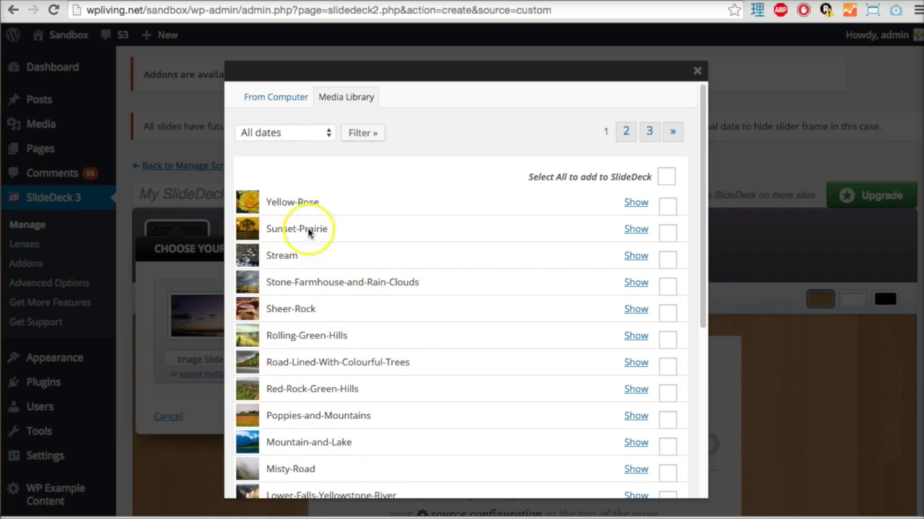
{"action": "left_click", "coordinate": [665, 208]}
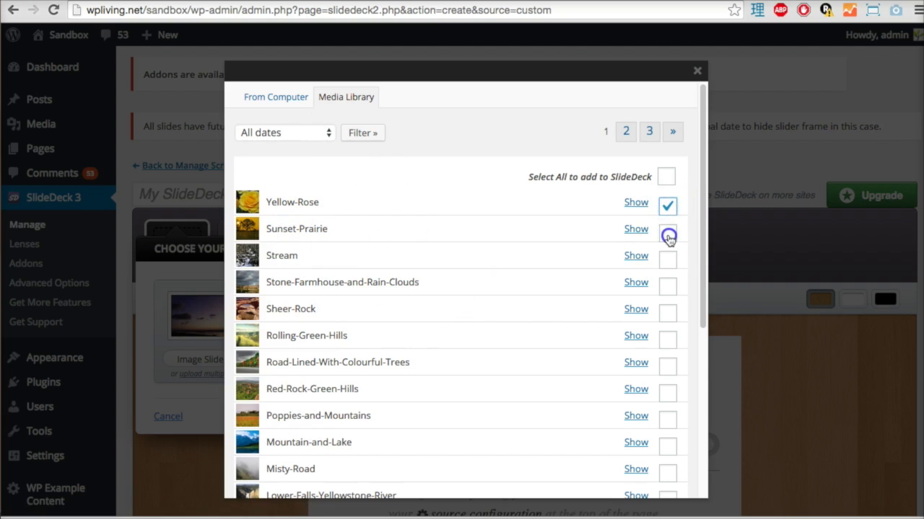
{"action": "left_click", "coordinate": [668, 288]}
{"action": "left_click", "coordinate": [668, 340]}
{"action": "left_click", "coordinate": [669, 367]}
{"action": "scroll", "coordinate": [669, 401], "scroll_direction": "down", "scroll_amount": 1}
{"action": "left_click", "coordinate": [668, 375]}
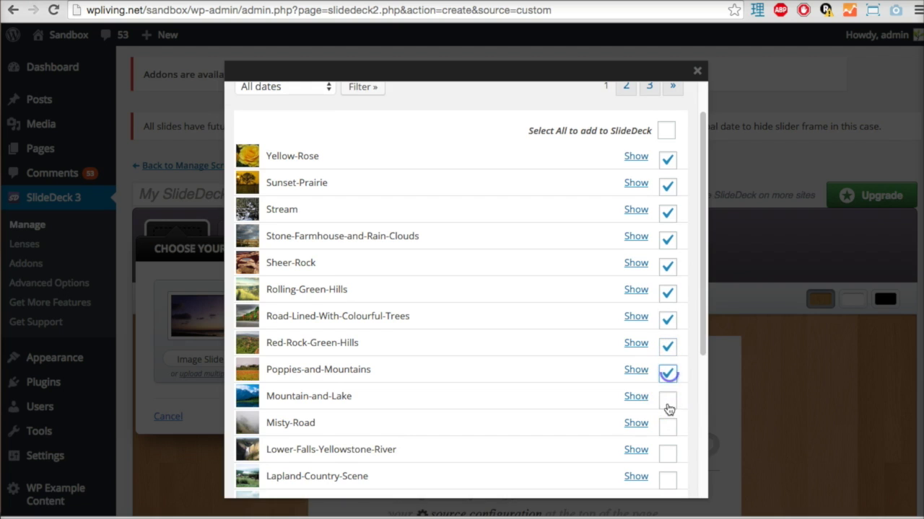
Tick Lapland, Lake-in-Blue, Hay-Bale, Country-Road, Blue-Sky-Green-Field, Beach-and-Blue-Sky, and add all selected
{"action": "scroll", "coordinate": [669, 448], "scroll_direction": "down", "scroll_amount": 3}
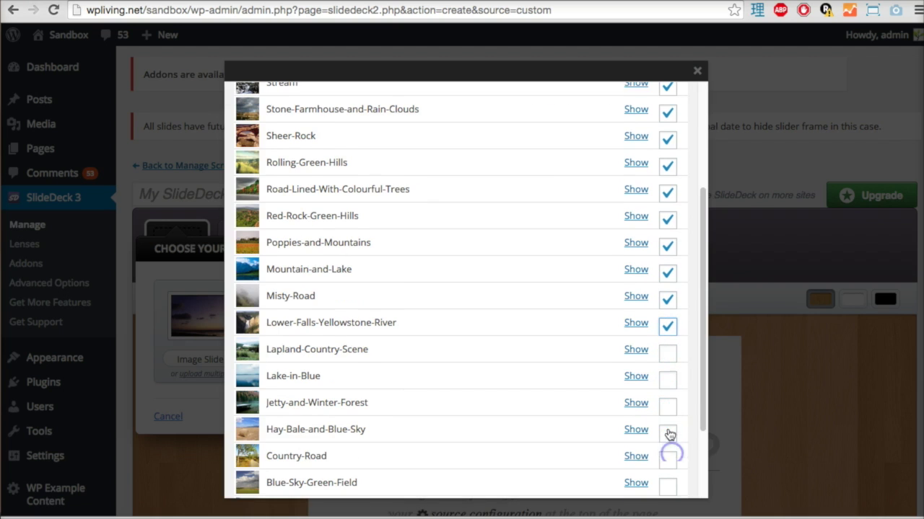
{"action": "left_click", "coordinate": [669, 354]}
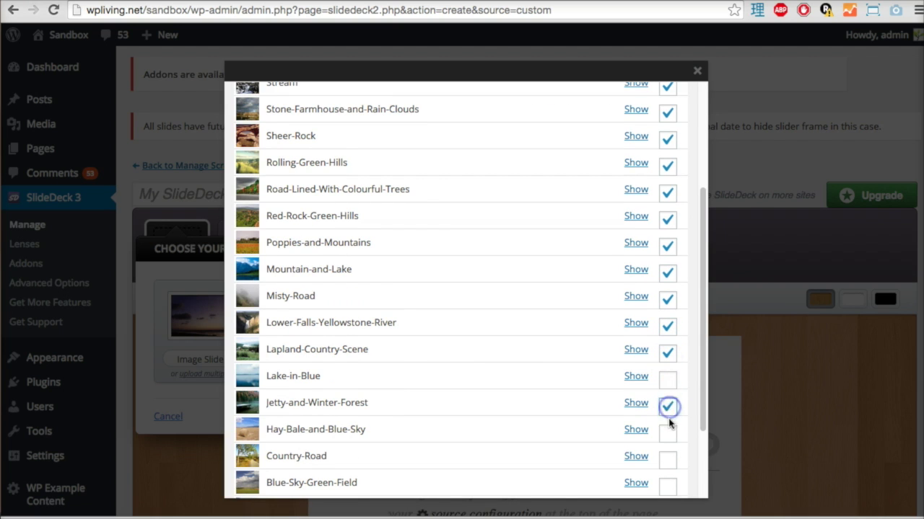
{"action": "left_click", "coordinate": [668, 376]}
{"action": "left_click", "coordinate": [668, 431]}
{"action": "scroll", "coordinate": [653, 407], "scroll_direction": "down", "scroll_amount": 2}
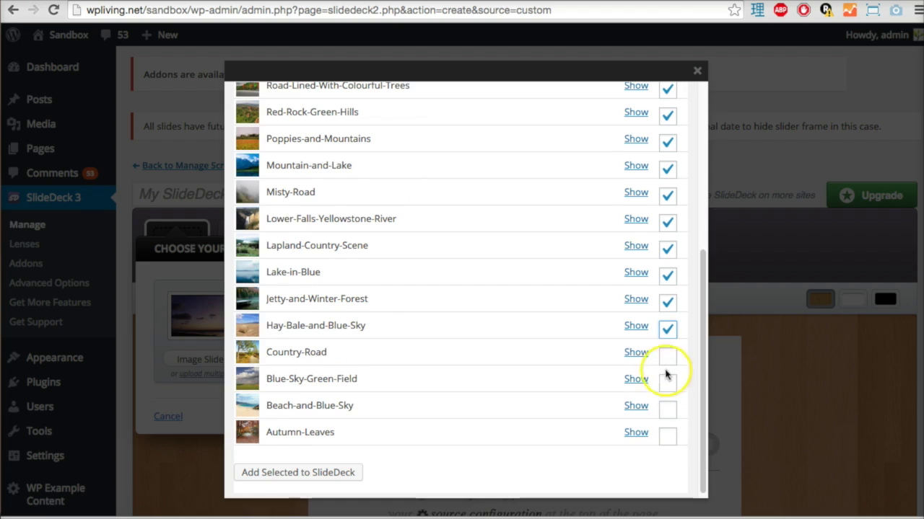
{"action": "left_click", "coordinate": [667, 356]}
{"action": "left_click", "coordinate": [667, 383]}
{"action": "left_click", "coordinate": [669, 410]}
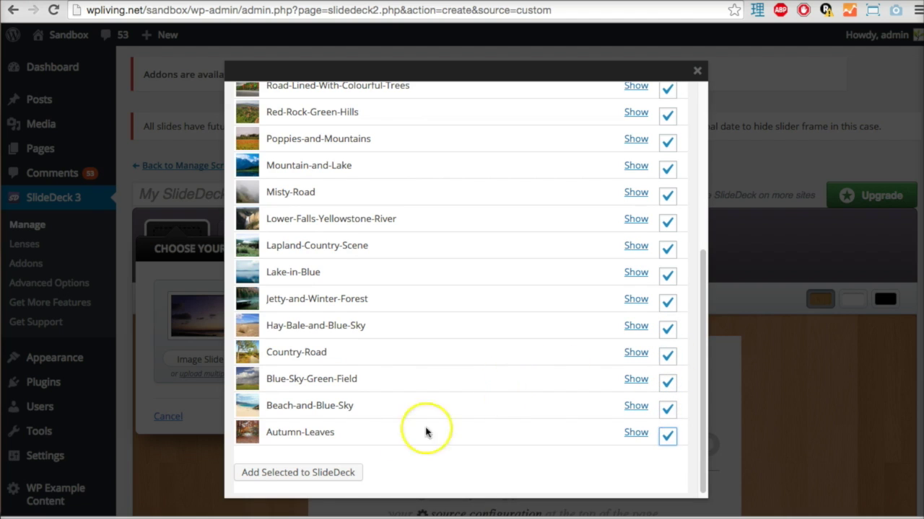
{"action": "left_click", "coordinate": [323, 473]}
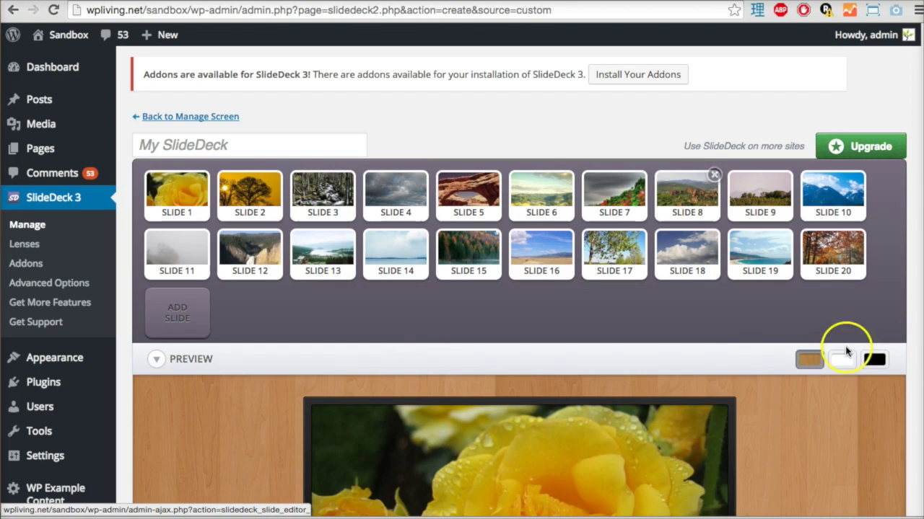
Drag the Sunset-Prairie slide into first position and open Slide 1's settings
{"action": "left_click", "coordinate": [401, 254]}
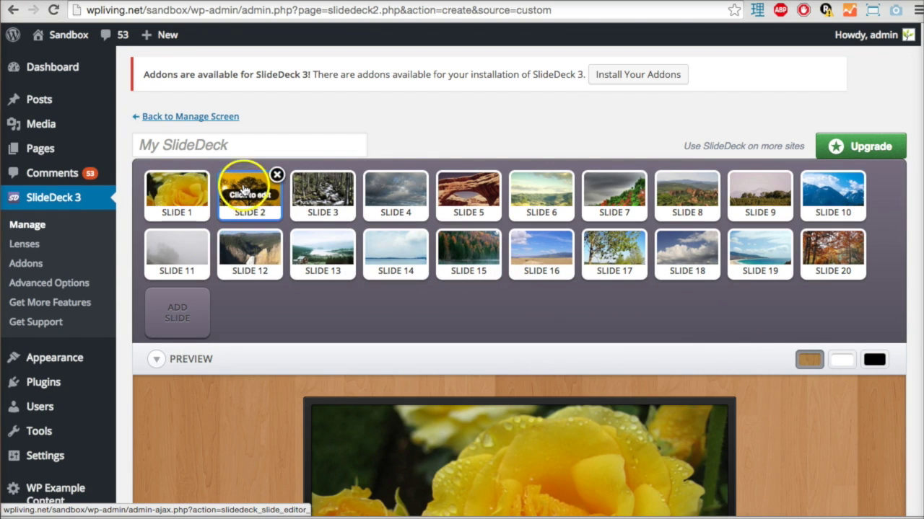
{"action": "left_click_drag", "start_coordinate": [243, 189], "coordinate": [354, 196]}
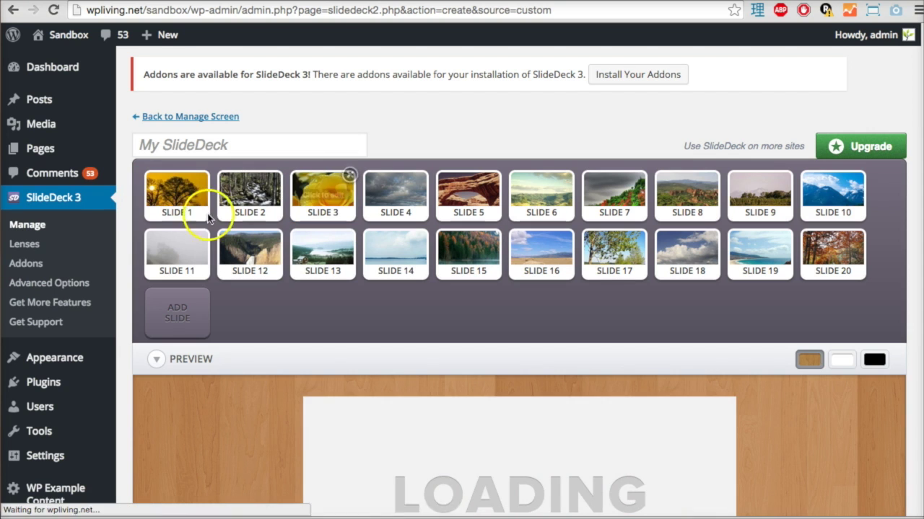
{"action": "left_click", "coordinate": [172, 199]}
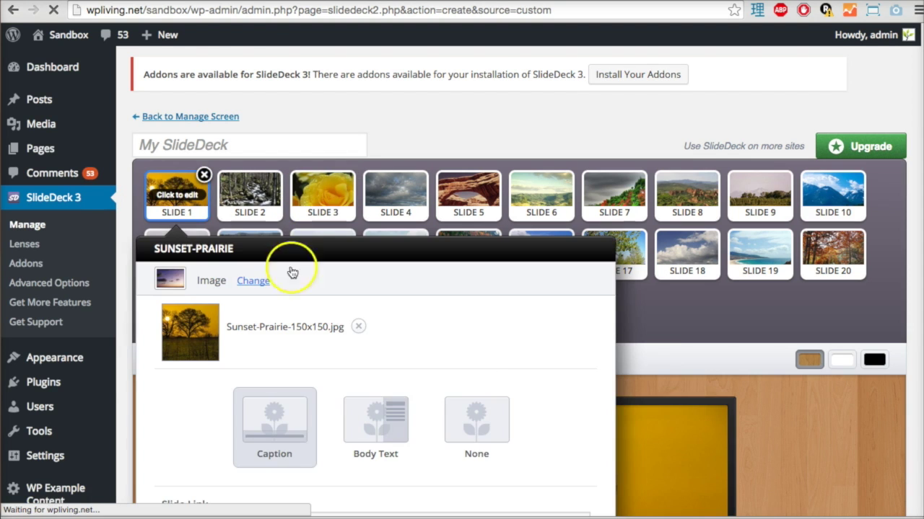
{"action": "scroll", "coordinate": [569, 340], "scroll_direction": "down", "scroll_amount": 3}
{"action": "scroll", "coordinate": [560, 340], "scroll_direction": "down", "scroll_amount": 3}
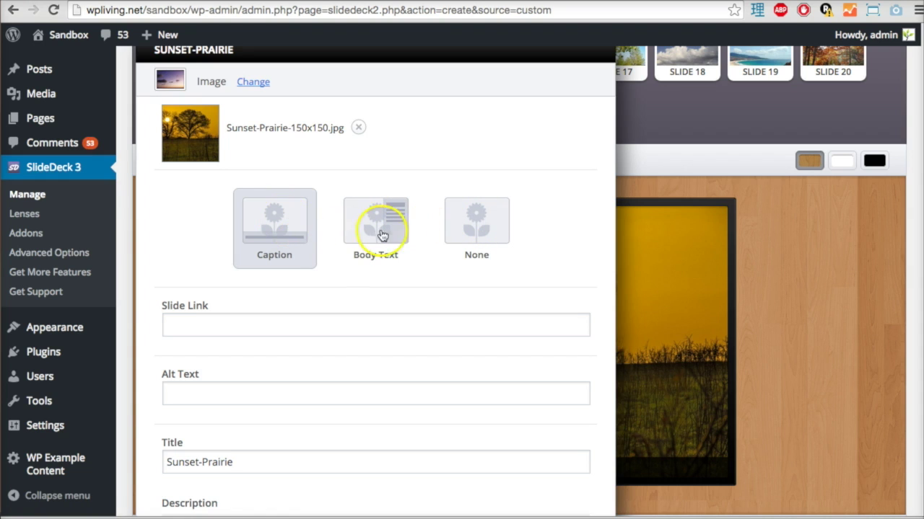
Give slide 1 a Body Text layout, a wpliving slide link and alt text Sunset Prairie
{"action": "left_click", "coordinate": [360, 222]}
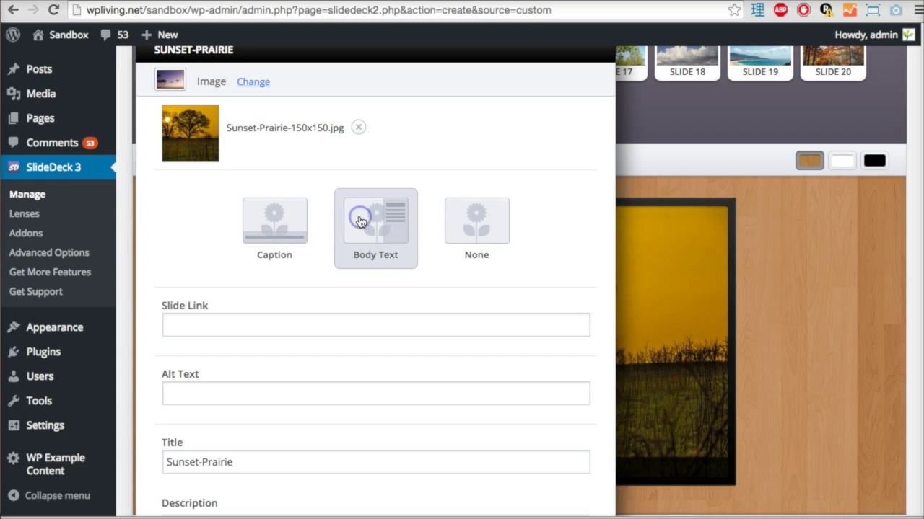
{"action": "left_click", "coordinate": [233, 331]}
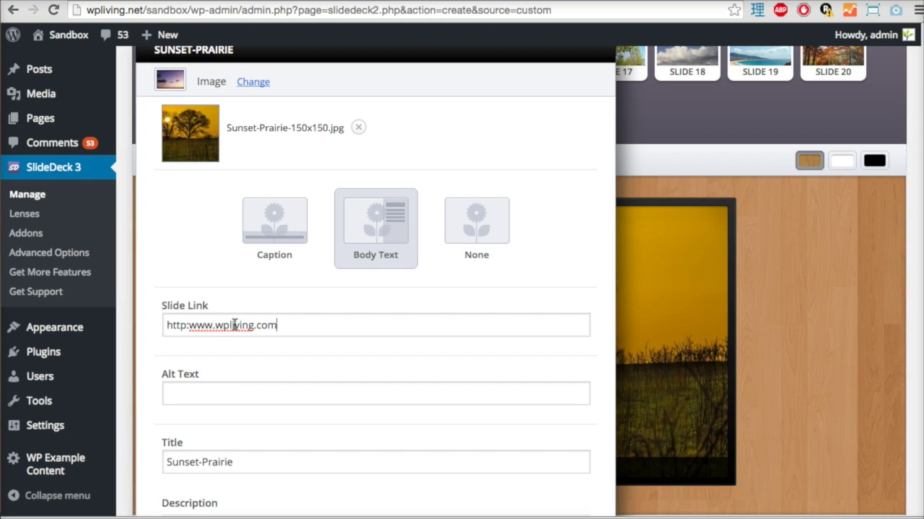
{"action": "scroll", "coordinate": [242, 387], "scroll_direction": "down", "scroll_amount": 2}
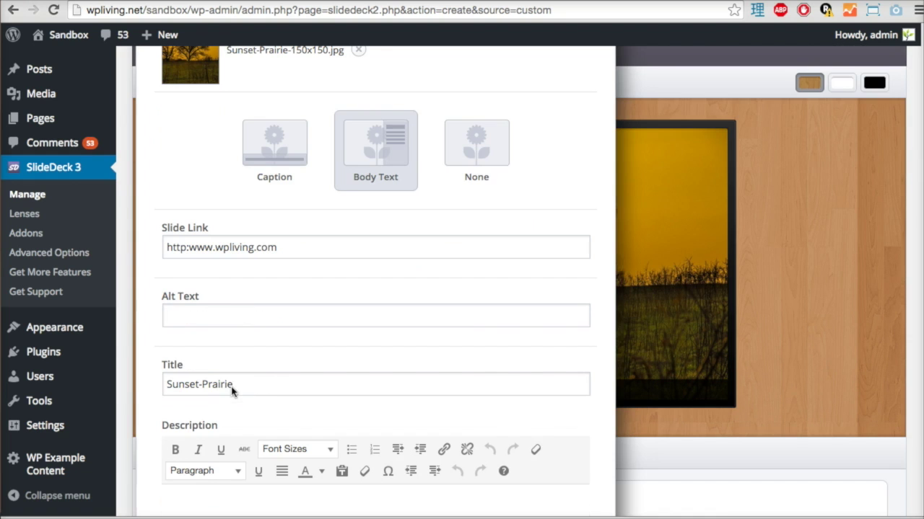
{"action": "left_click", "coordinate": [175, 301]}
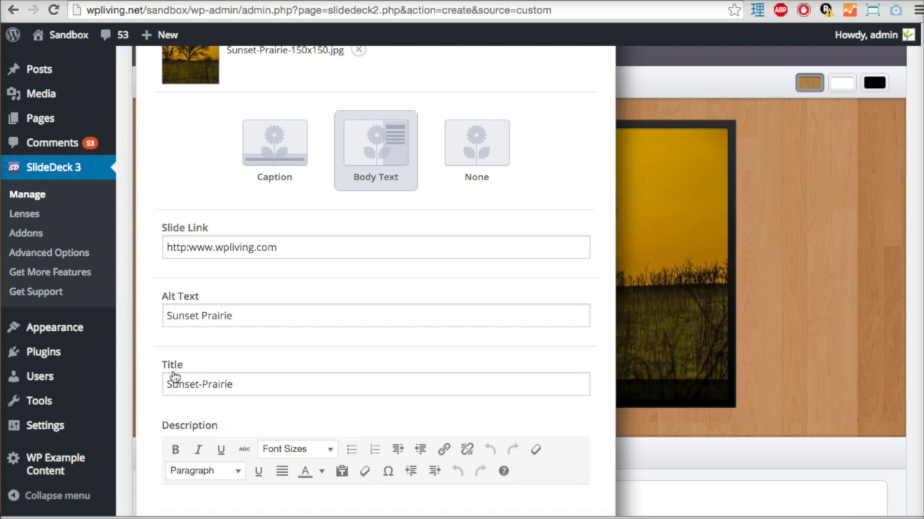
{"action": "left_click", "coordinate": [175, 372]}
Retitle the slide 'Sunset Prairie' without the hyphen, add a description, and apply
{"action": "left_click", "coordinate": [202, 384]}
{"action": "scroll", "coordinate": [205, 366], "scroll_direction": "down", "scroll_amount": 3}
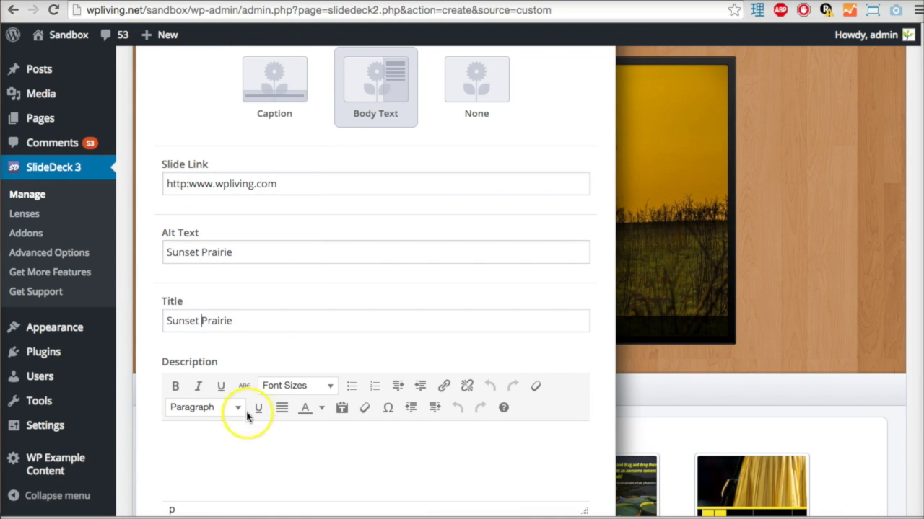
{"action": "left_click", "coordinate": [241, 426]}
{"action": "scroll", "coordinate": [245, 404], "scroll_direction": "down", "scroll_amount": 1}
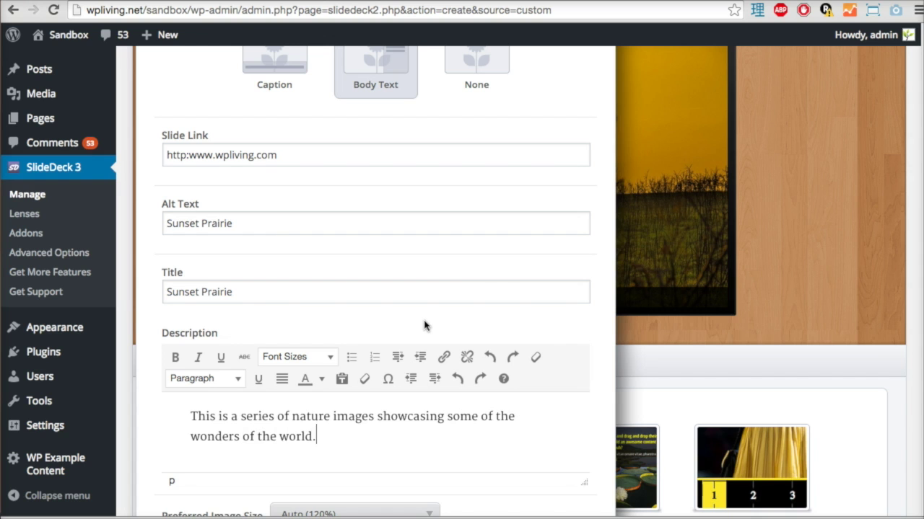
{"action": "scroll", "coordinate": [425, 327], "scroll_direction": "down", "scroll_amount": 5}
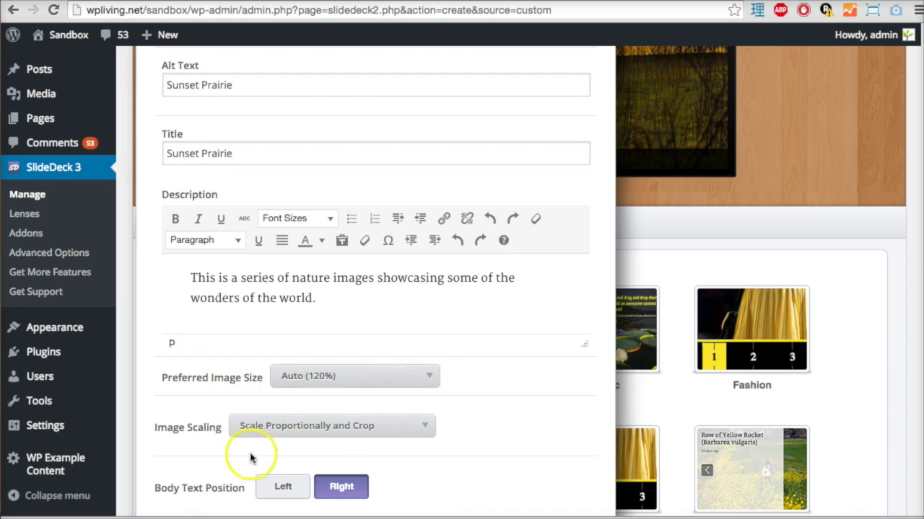
{"action": "scroll", "coordinate": [287, 431], "scroll_direction": "down", "scroll_amount": 3}
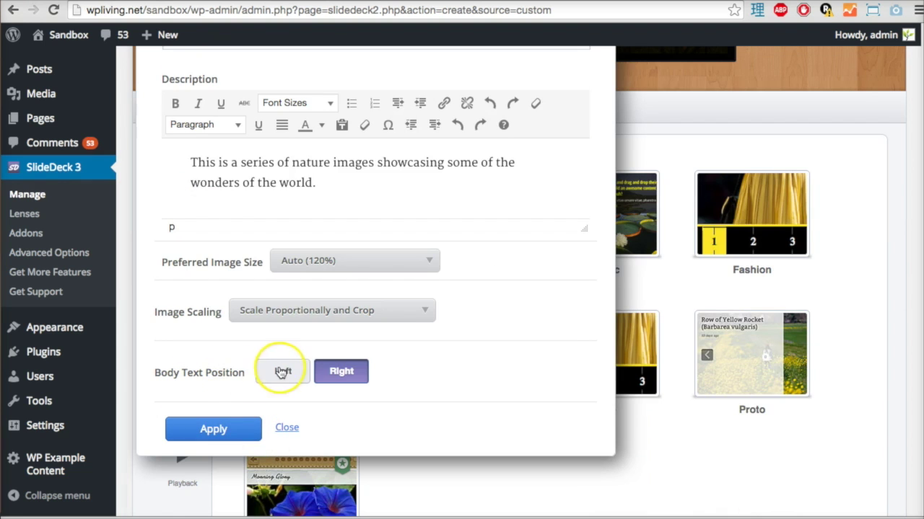
{"action": "left_click", "coordinate": [233, 430]}
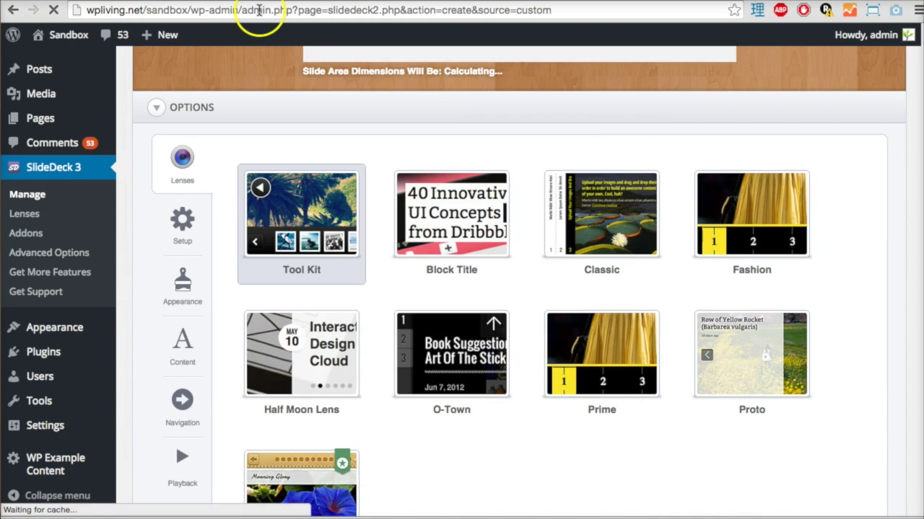
Highlight the Sunset Prairie caption text and advance the preview to slide 2
{"action": "scroll", "coordinate": [396, 203], "scroll_direction": "down", "scroll_amount": 1}
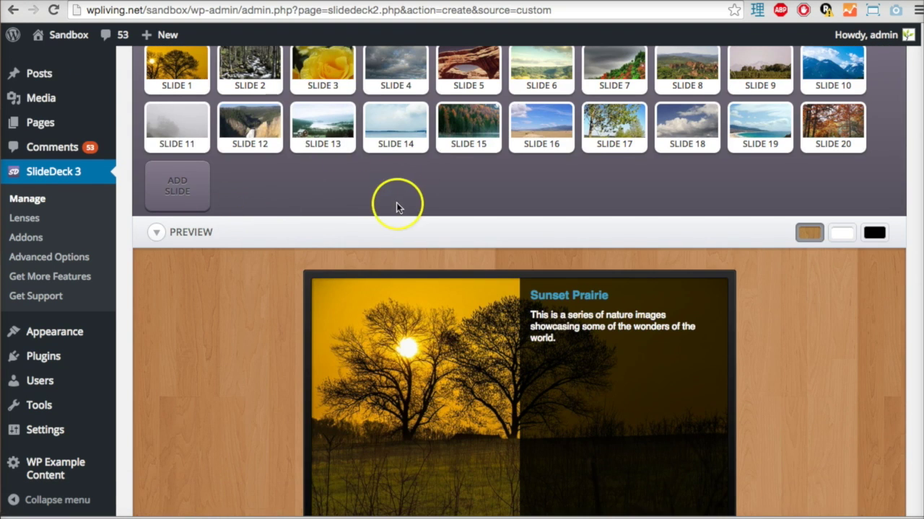
{"action": "mouse_move", "coordinate": [475, 291]}
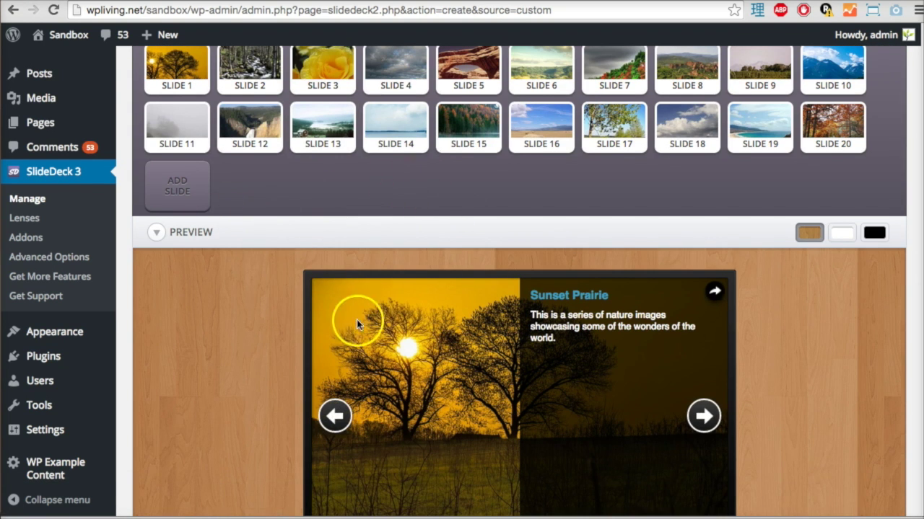
{"action": "scroll", "coordinate": [339, 282], "scroll_direction": "up", "scroll_amount": 4}
{"action": "scroll", "coordinate": [404, 375], "scroll_direction": "down", "scroll_amount": 4}
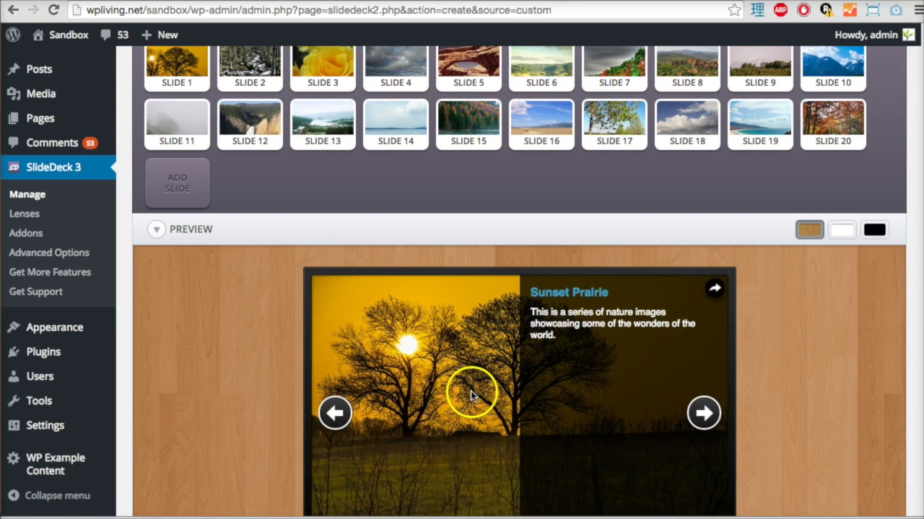
{"action": "scroll", "coordinate": [605, 310], "scroll_direction": "down", "scroll_amount": 1}
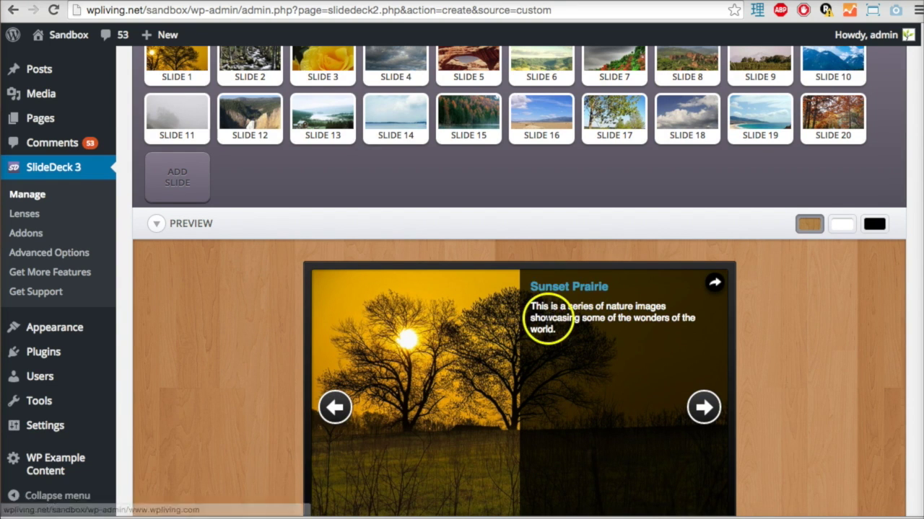
{"action": "left_click_drag", "start_coordinate": [532, 317], "coordinate": [572, 325]}
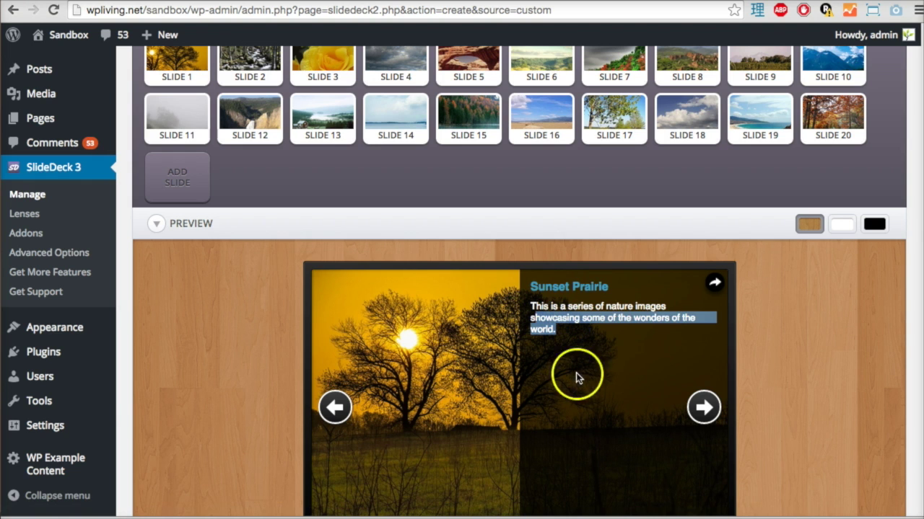
{"action": "left_click", "coordinate": [704, 407]}
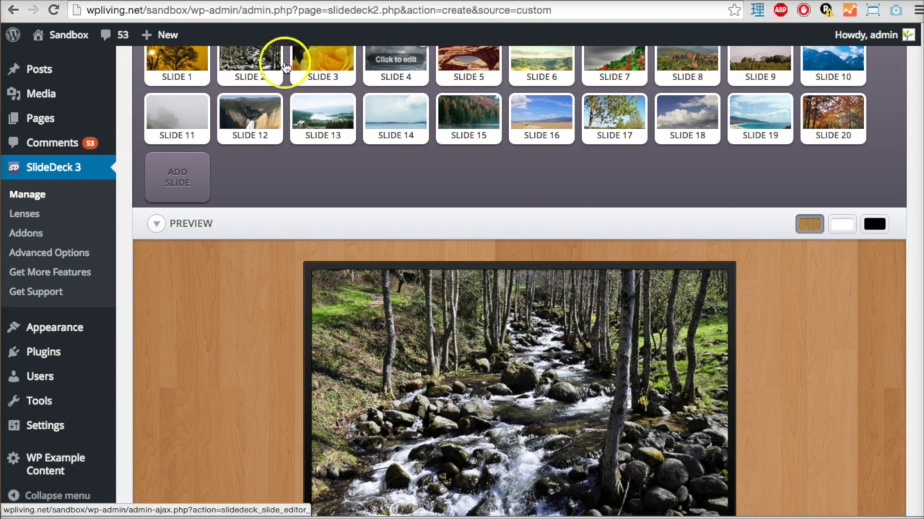
Open the Stream slide (slide 2) settings for editing
{"action": "scroll", "coordinate": [722, 354], "scroll_direction": "down", "scroll_amount": 2}
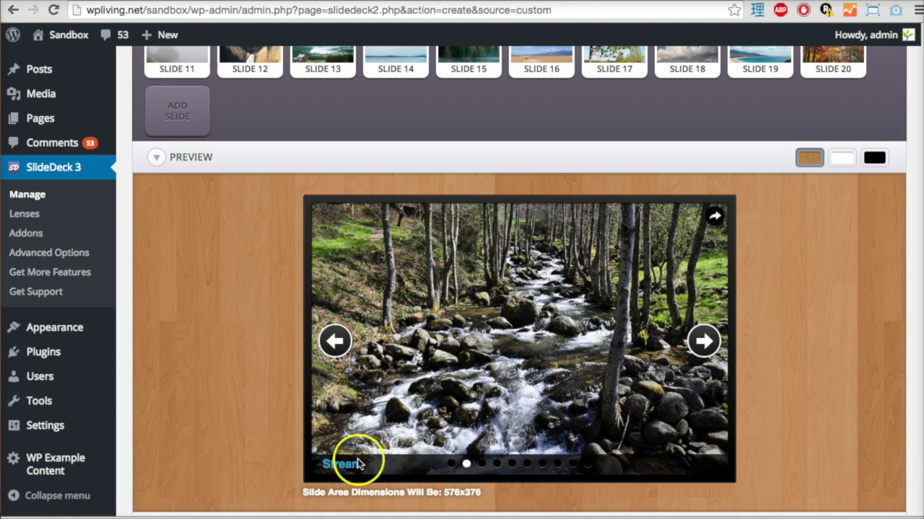
{"action": "scroll", "coordinate": [281, 166], "scroll_direction": "up", "scroll_amount": 2}
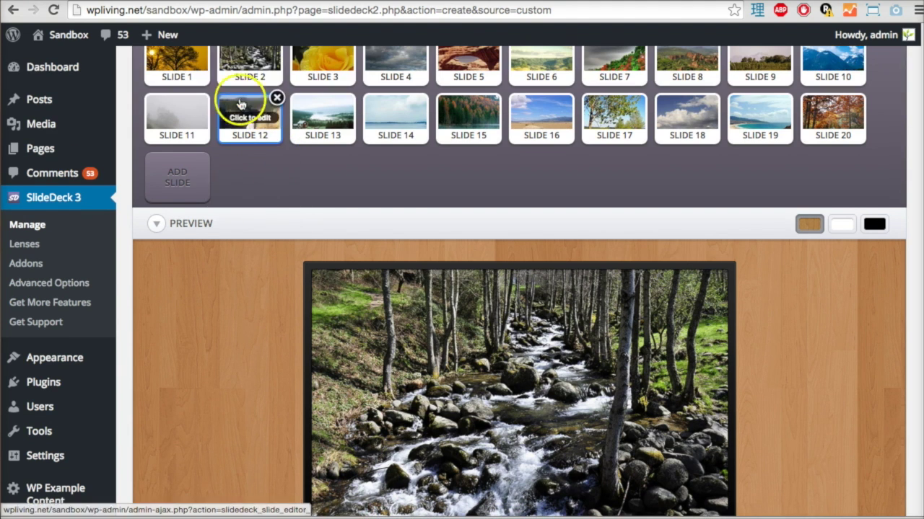
{"action": "left_click", "coordinate": [244, 57]}
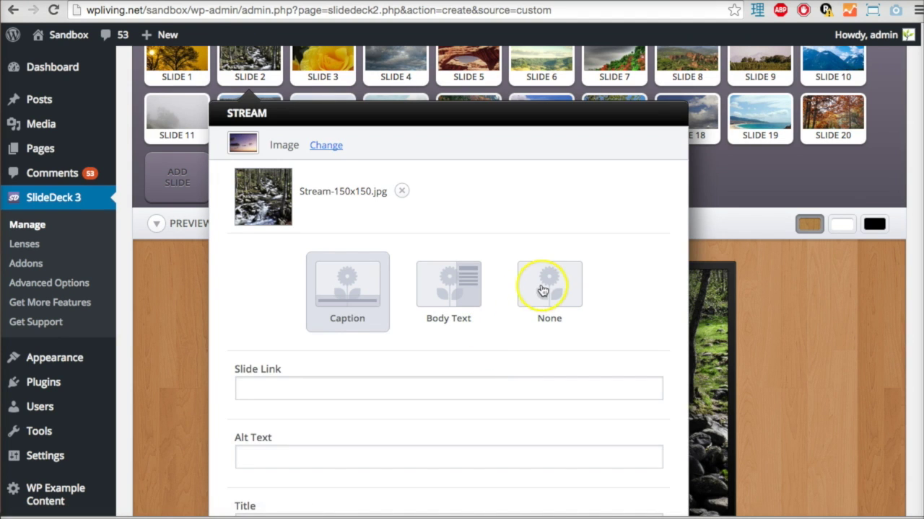
Apply the None layout to the Stream slide, then check it in the preview
{"action": "left_click", "coordinate": [542, 290]}
{"action": "scroll", "coordinate": [301, 375], "scroll_direction": "down", "scroll_amount": 10}
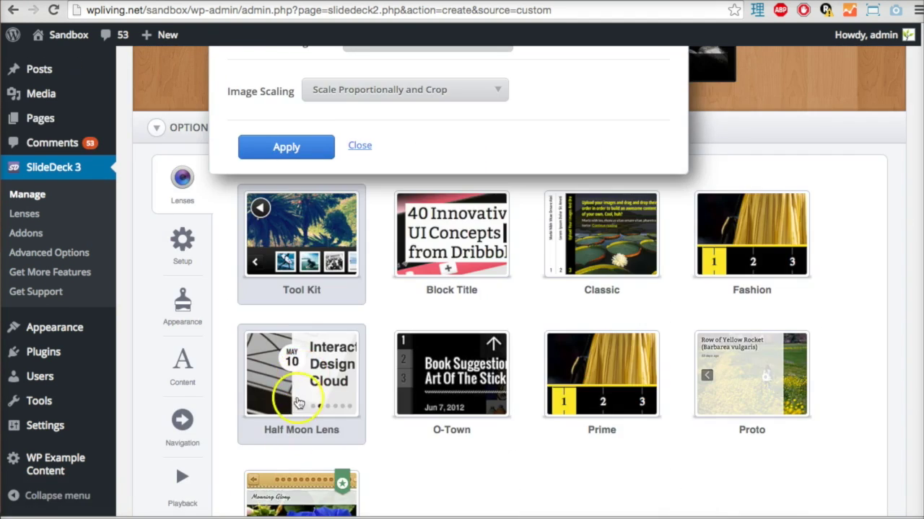
{"action": "scroll", "coordinate": [298, 397], "scroll_direction": "up", "scroll_amount": 3}
{"action": "left_click", "coordinate": [300, 252]}
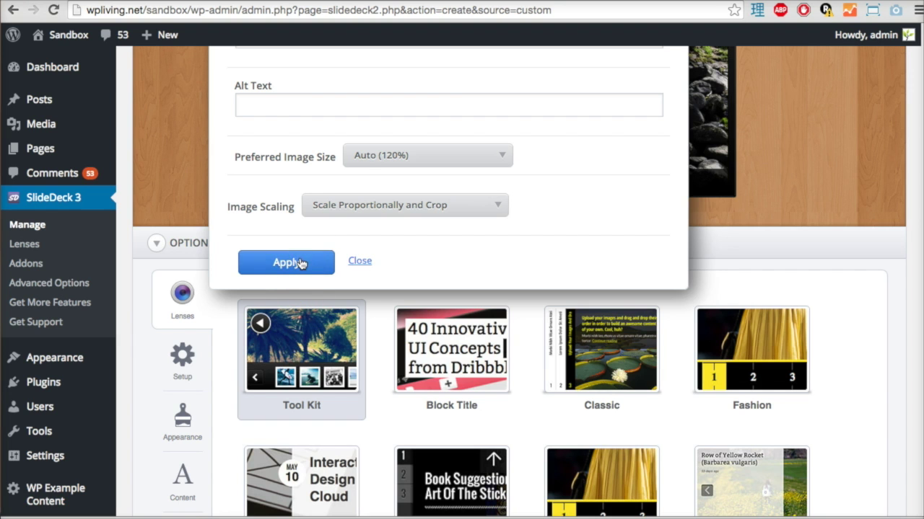
{"action": "scroll", "coordinate": [299, 303], "scroll_direction": "up", "scroll_amount": 7}
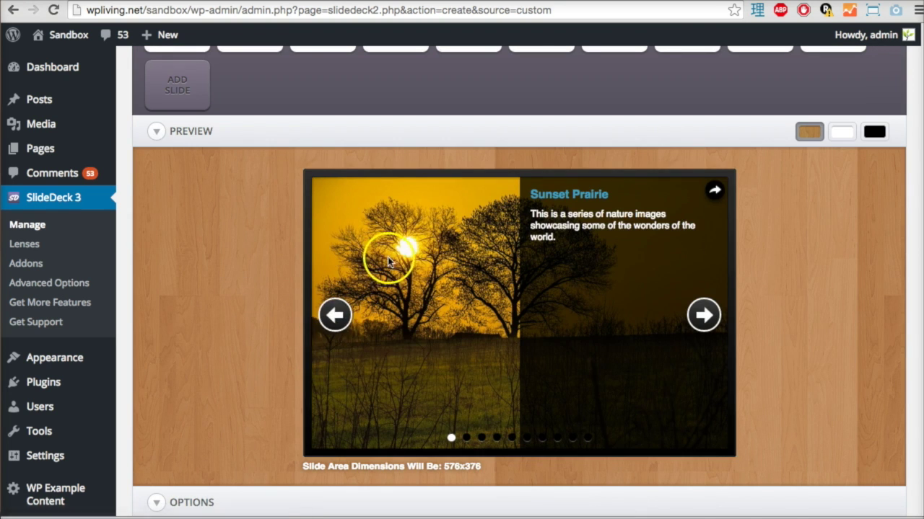
{"action": "left_click", "coordinate": [701, 313]}
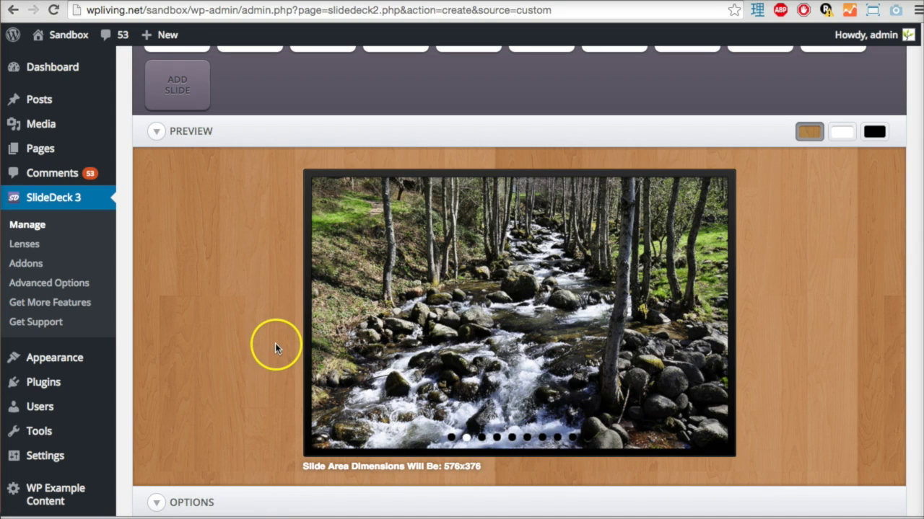
{"action": "scroll", "coordinate": [275, 344], "scroll_direction": "up", "scroll_amount": 5}
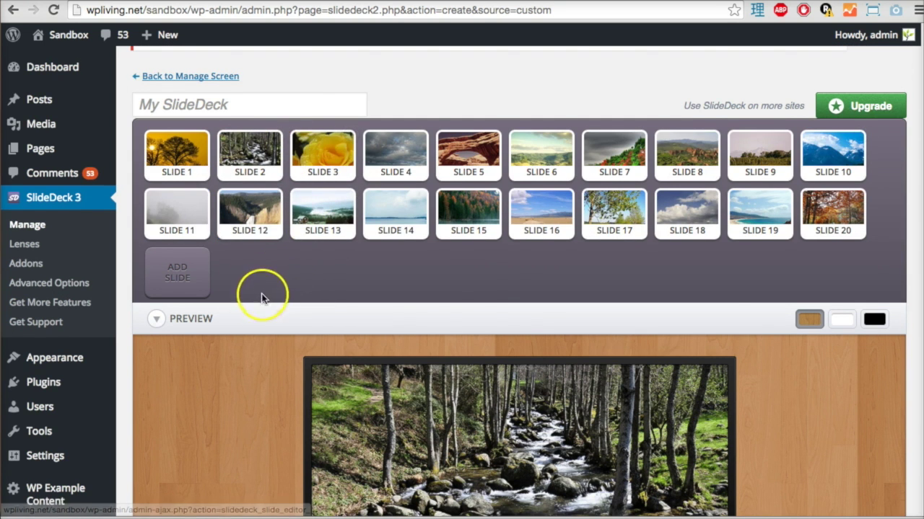
{"action": "scroll", "coordinate": [259, 299], "scroll_direction": "down", "scroll_amount": 3}
Step the Prime lens preview past the Yellow-Rose slide to slide 4
{"action": "scroll", "coordinate": [252, 303], "scroll_direction": "down", "scroll_amount": 10}
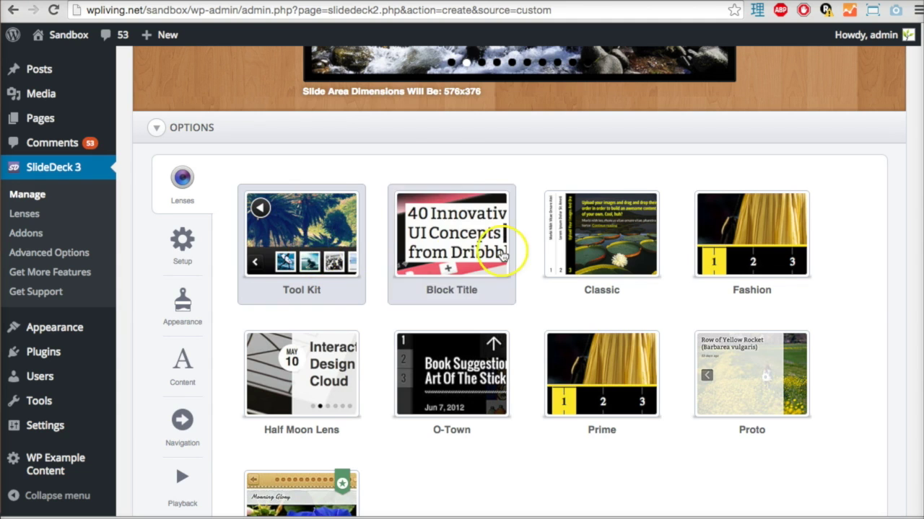
{"action": "scroll", "coordinate": [598, 310], "scroll_direction": "down", "scroll_amount": 2}
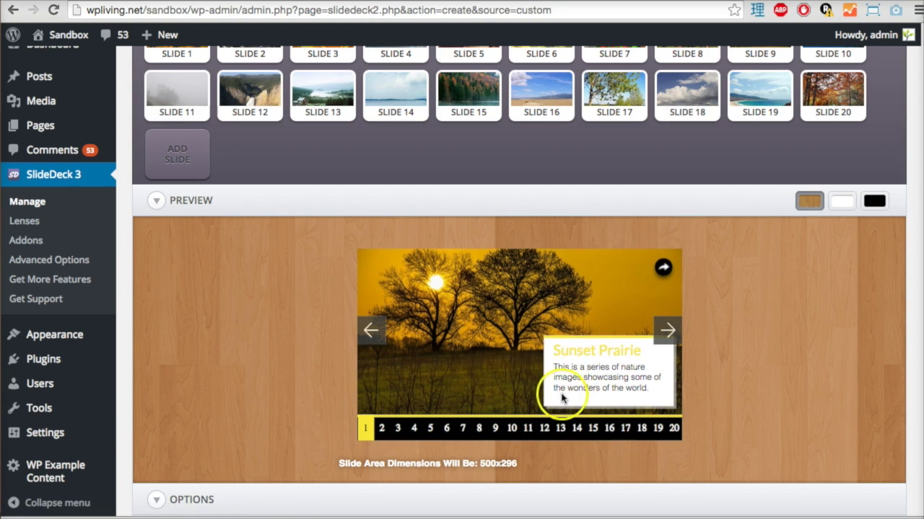
{"action": "left_click", "coordinate": [662, 330]}
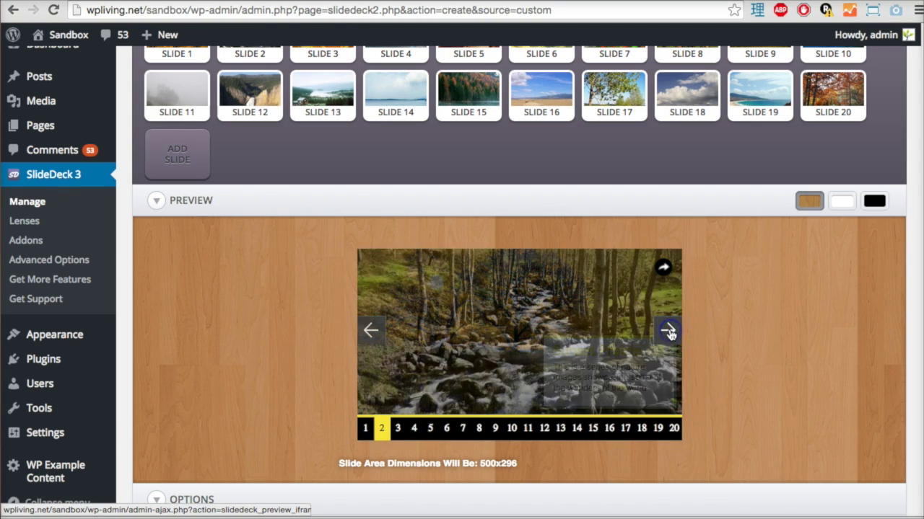
{"action": "left_click", "coordinate": [664, 330]}
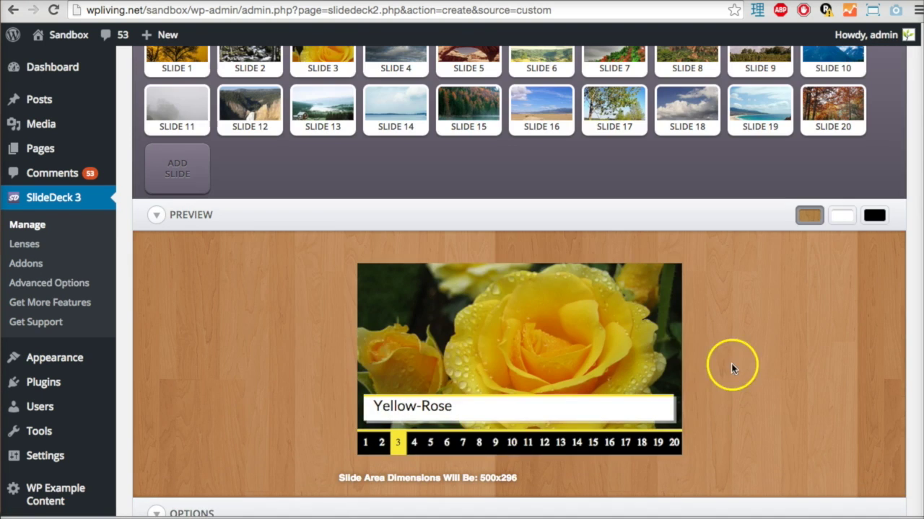
{"action": "left_click", "coordinate": [666, 345]}
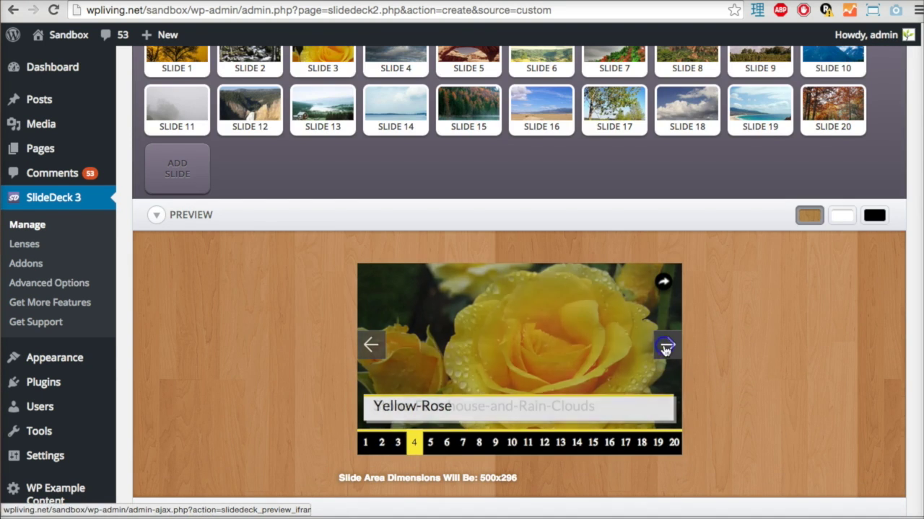
Switch the slider to the Proto lens
{"action": "scroll", "coordinate": [808, 373], "scroll_direction": "down", "scroll_amount": 4}
{"action": "scroll", "coordinate": [807, 373], "scroll_direction": "down", "scroll_amount": 1}
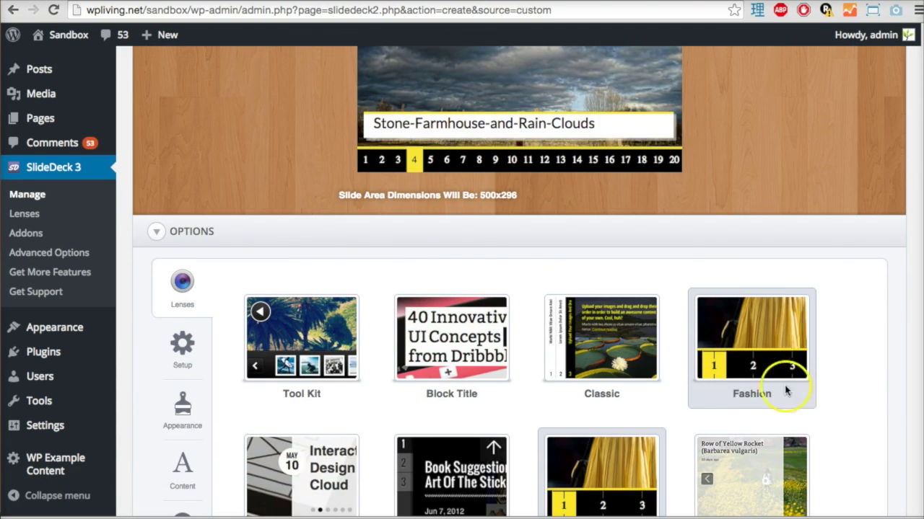
{"action": "scroll", "coordinate": [786, 391], "scroll_direction": "down", "scroll_amount": 6}
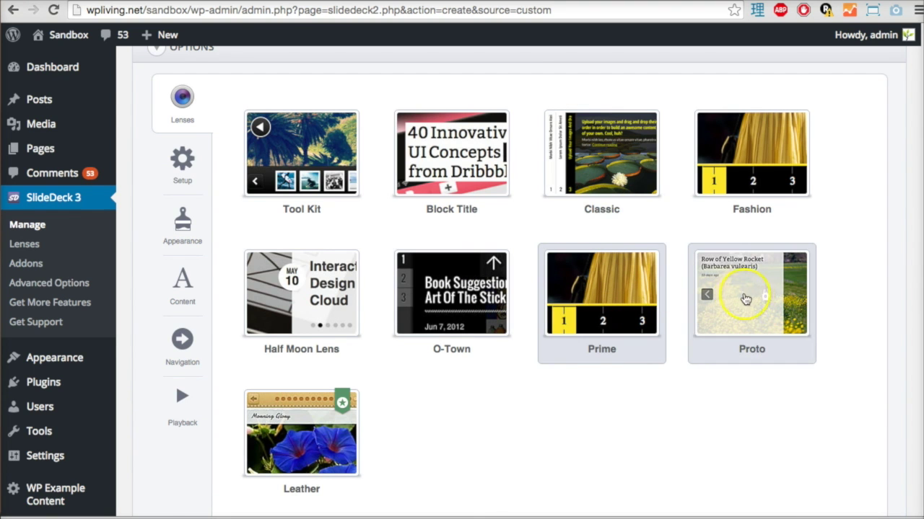
{"action": "left_click", "coordinate": [745, 299]}
Title the slider 'Images of Nature Gallery' and save the SlideDeck
{"action": "scroll", "coordinate": [411, 375], "scroll_direction": "down", "scroll_amount": 10}
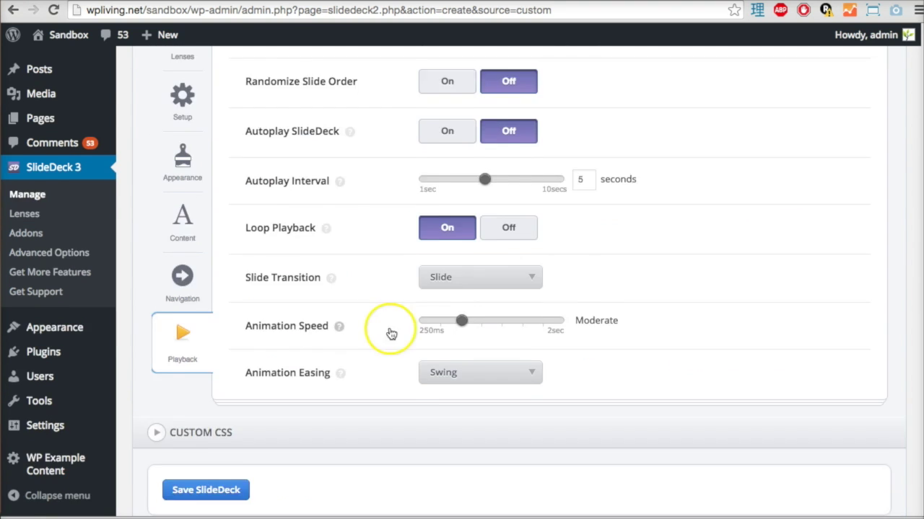
{"action": "scroll", "coordinate": [360, 346], "scroll_direction": "up", "scroll_amount": 3}
{"action": "scroll", "coordinate": [247, 347], "scroll_direction": "down", "scroll_amount": 4}
{"action": "scroll", "coordinate": [360, 187], "scroll_direction": "up", "scroll_amount": 15}
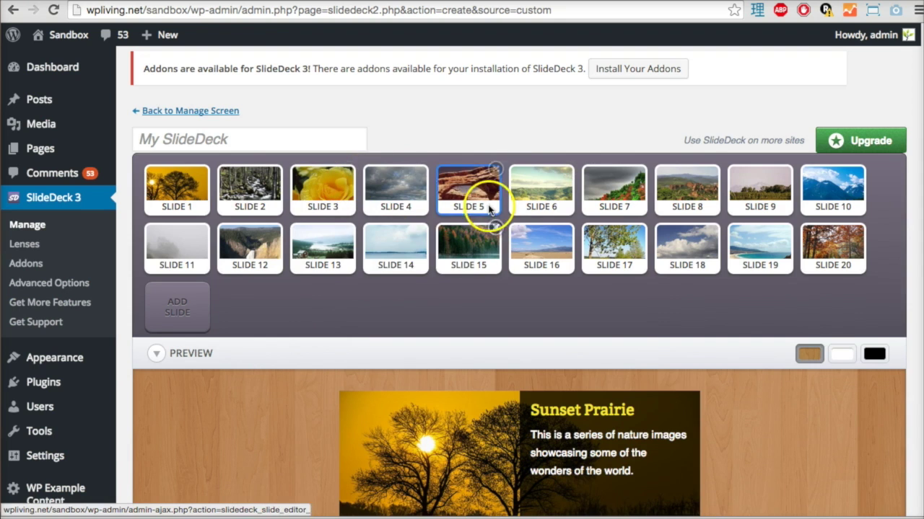
{"action": "left_click", "coordinate": [244, 138]}
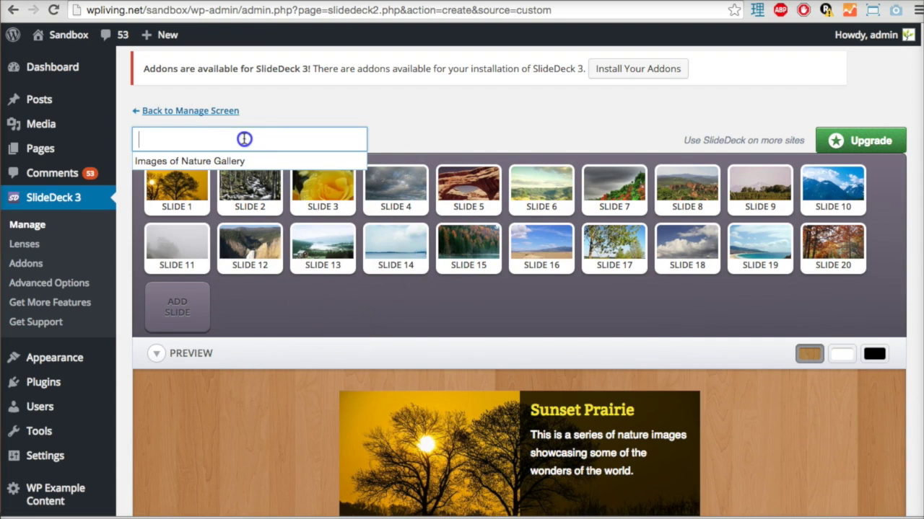
{"action": "left_click", "coordinate": [229, 160]}
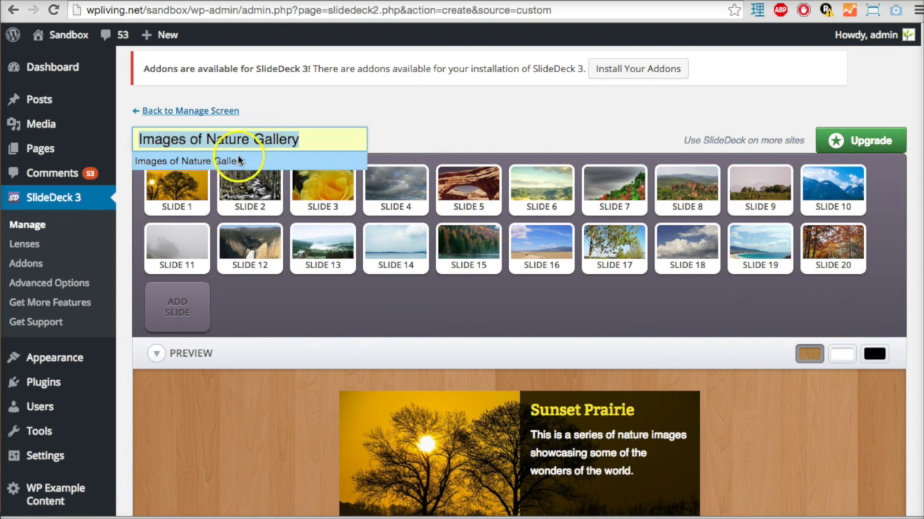
{"action": "left_click", "coordinate": [484, 128]}
{"action": "scroll", "coordinate": [483, 245], "scroll_direction": "down", "scroll_amount": 10}
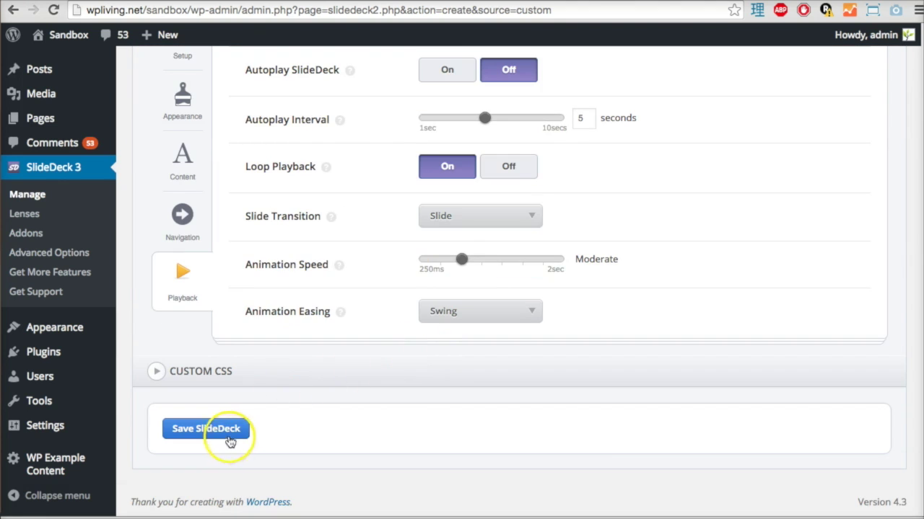
{"action": "left_click", "coordinate": [230, 441]}
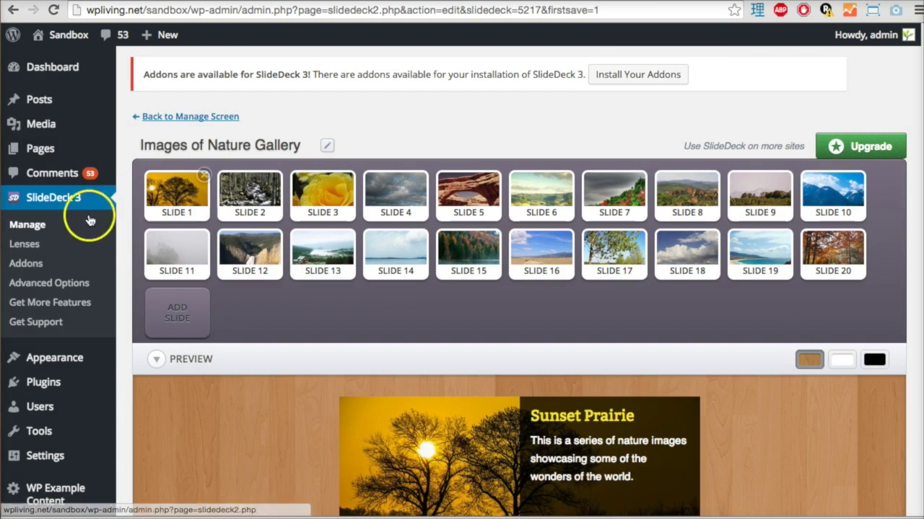
Open Image Gallery Post from All Posts and delete its old SlideDeck shortcode
{"action": "mouse_move", "coordinate": [36, 100]}
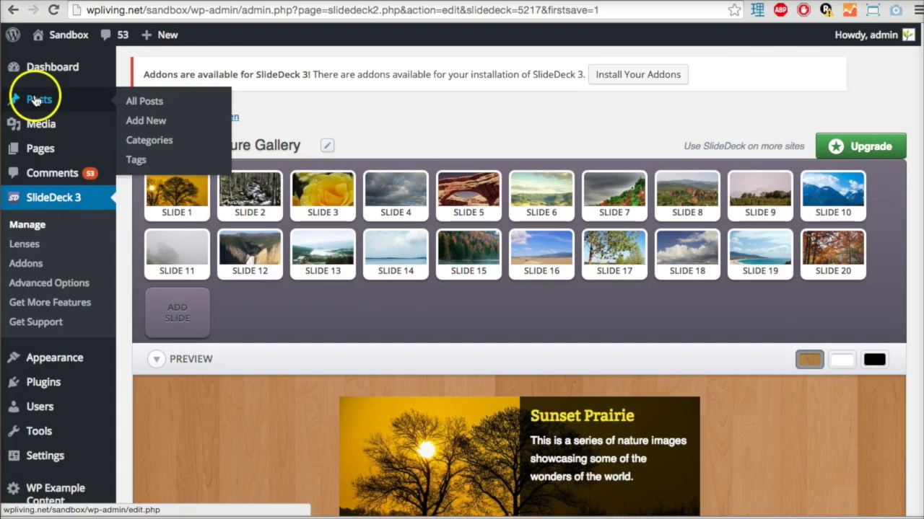
{"action": "left_click", "coordinate": [159, 104]}
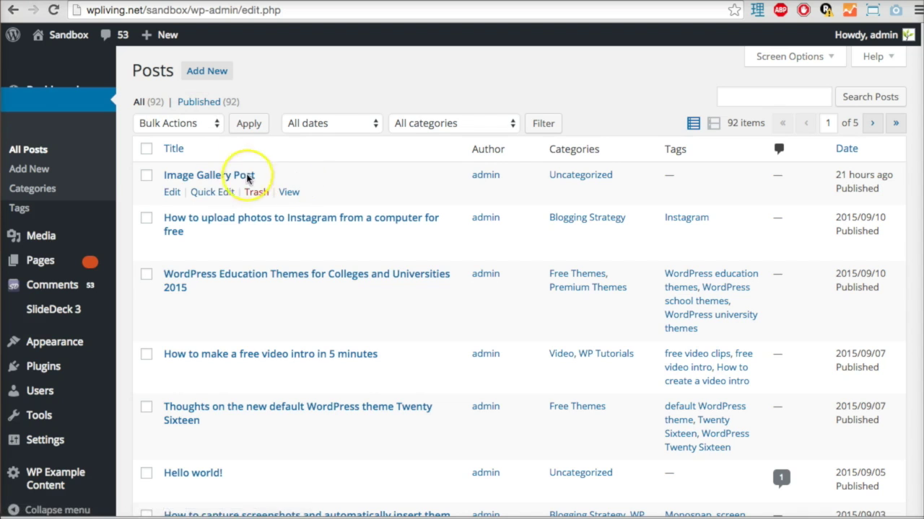
{"action": "left_click", "coordinate": [211, 175]}
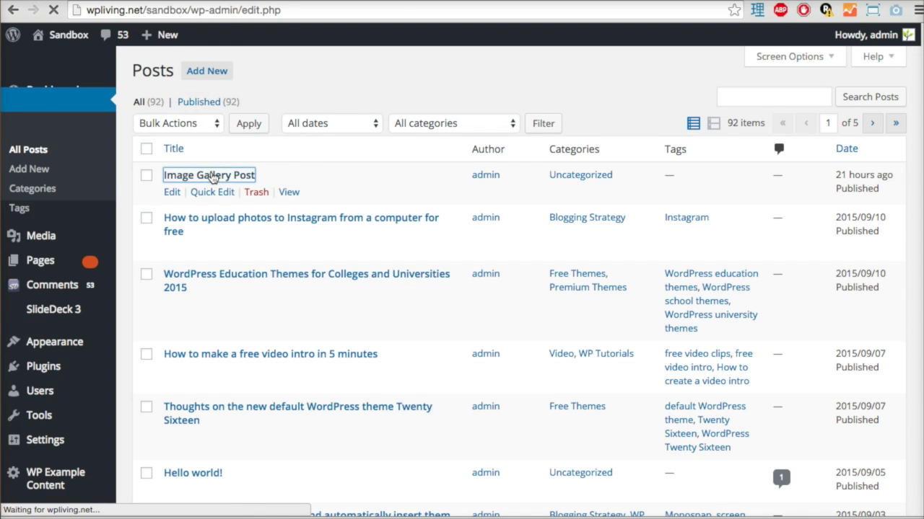
{"action": "left_click_drag", "start_coordinate": [243, 320], "coordinate": [80, 319]}
{"action": "key", "text": "BackSpace"}
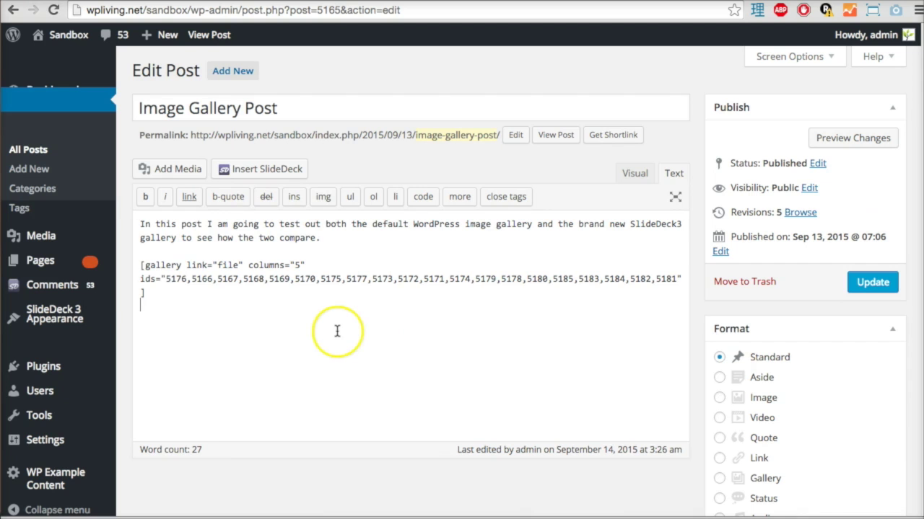
Insert the Images of Nature Gallery slider into the post and view it live
{"action": "left_click", "coordinate": [265, 173]}
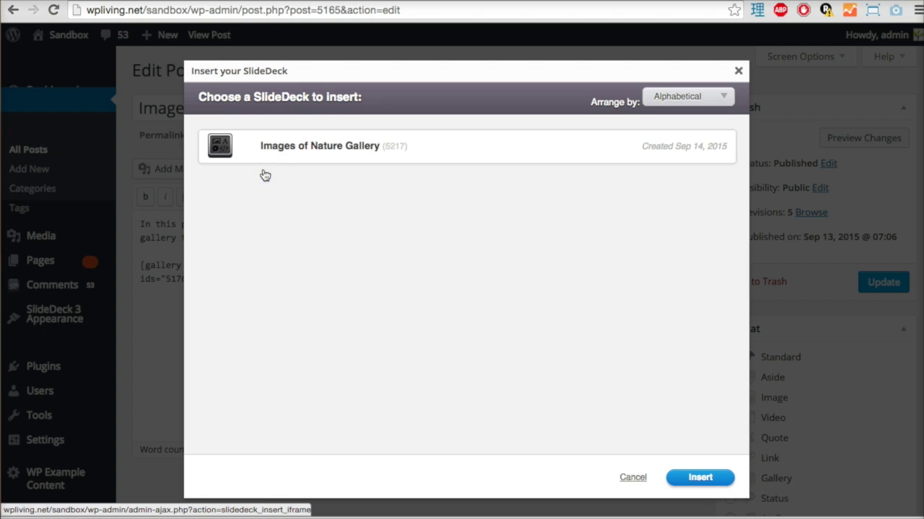
{"action": "left_click", "coordinate": [280, 150]}
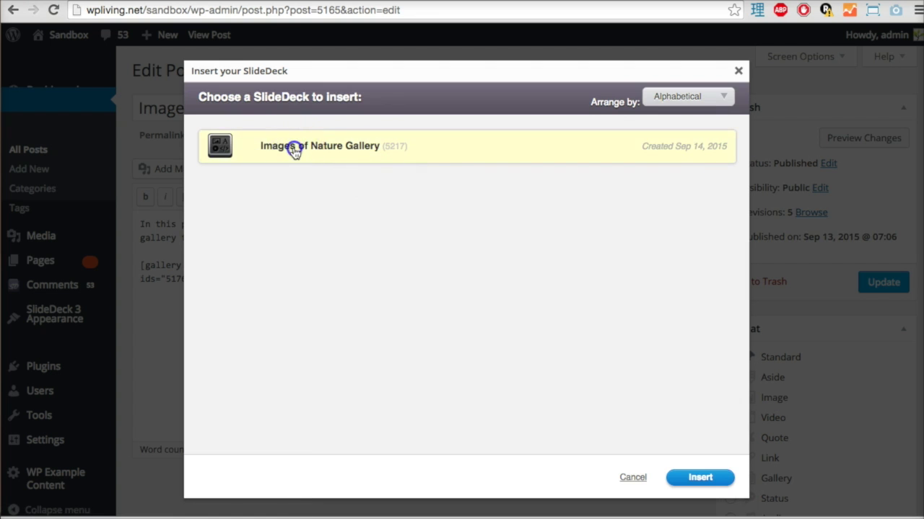
{"action": "left_click", "coordinate": [294, 152]}
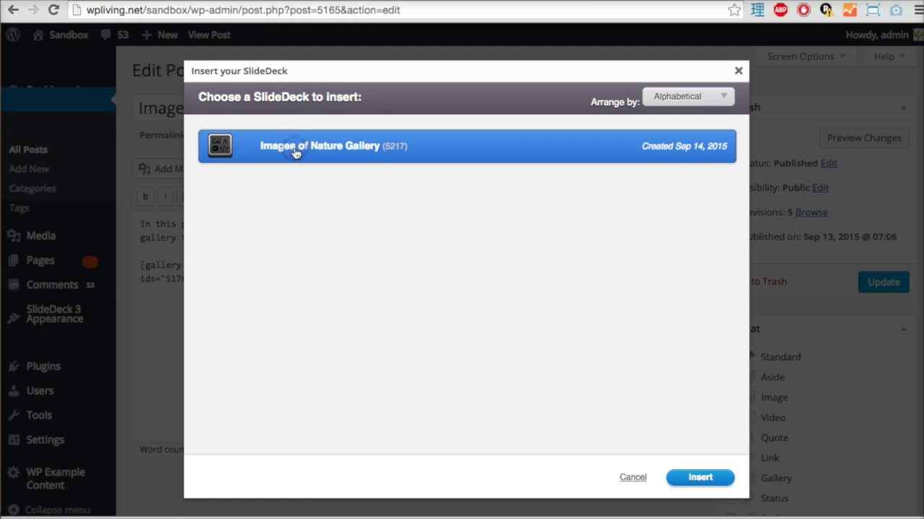
{"action": "left_click", "coordinate": [697, 478]}
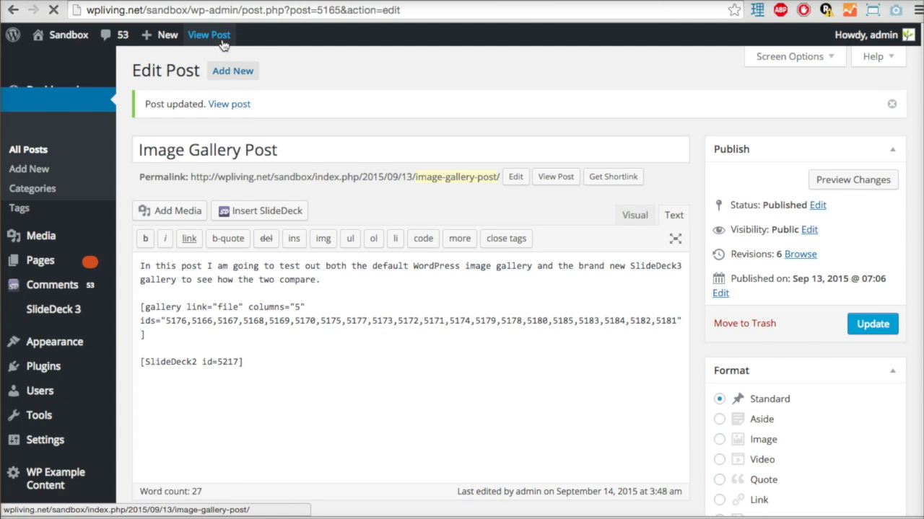
{"action": "left_click", "coordinate": [221, 33]}
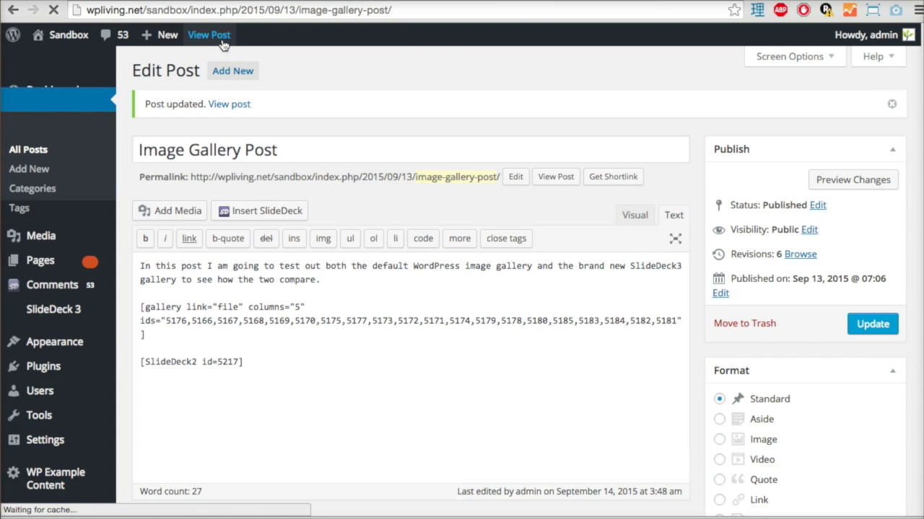
Scroll to the slider on the live post and page forward through six images
{"action": "scroll", "coordinate": [326, 149], "scroll_direction": "down", "scroll_amount": 7}
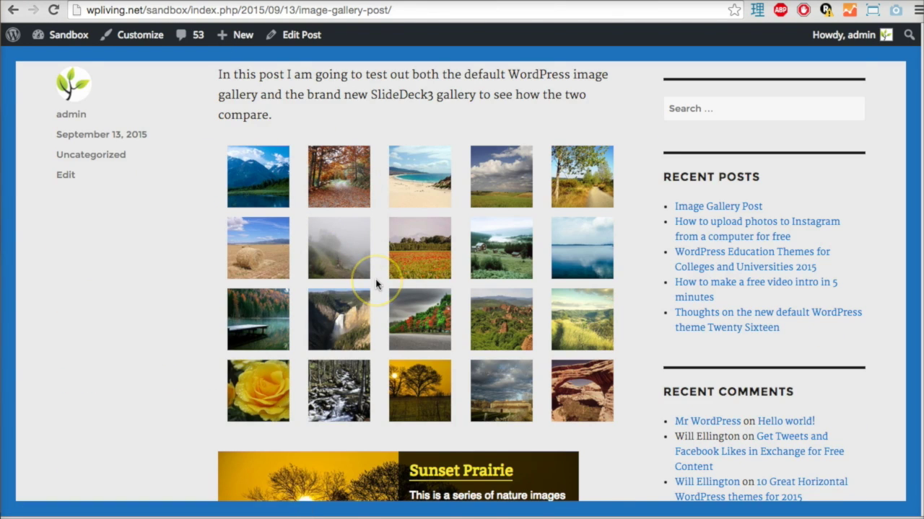
{"action": "scroll", "coordinate": [377, 286], "scroll_direction": "down", "scroll_amount": 5}
{"action": "scroll", "coordinate": [311, 227], "scroll_direction": "up", "scroll_amount": 1}
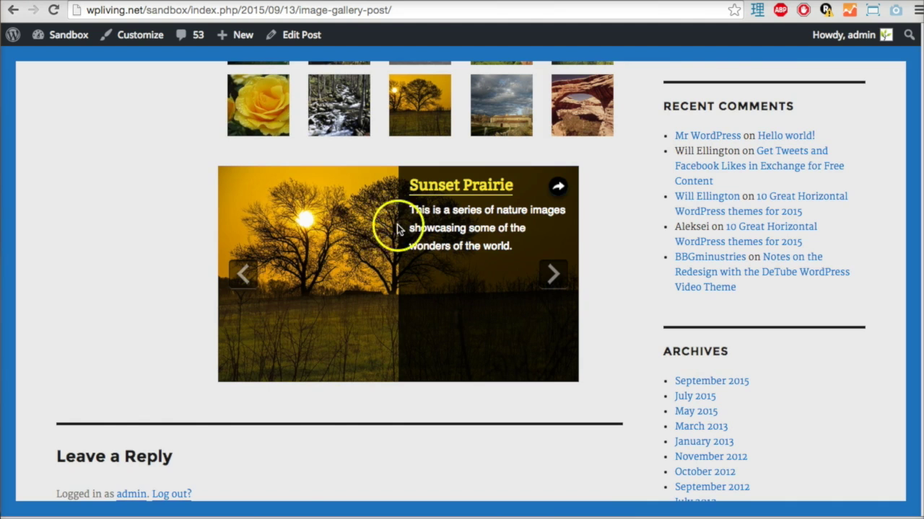
{"action": "left_click", "coordinate": [560, 277]}
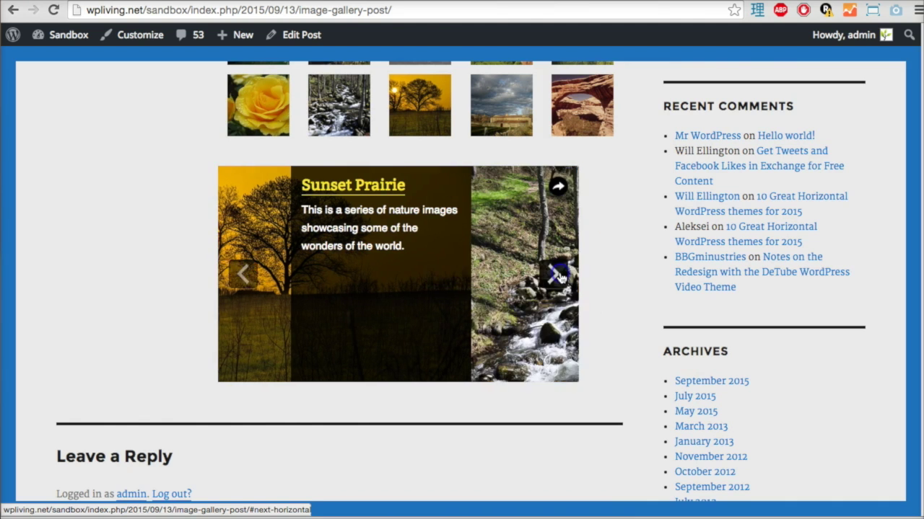
{"action": "left_click", "coordinate": [560, 277]}
{"action": "left_click", "coordinate": [560, 276]}
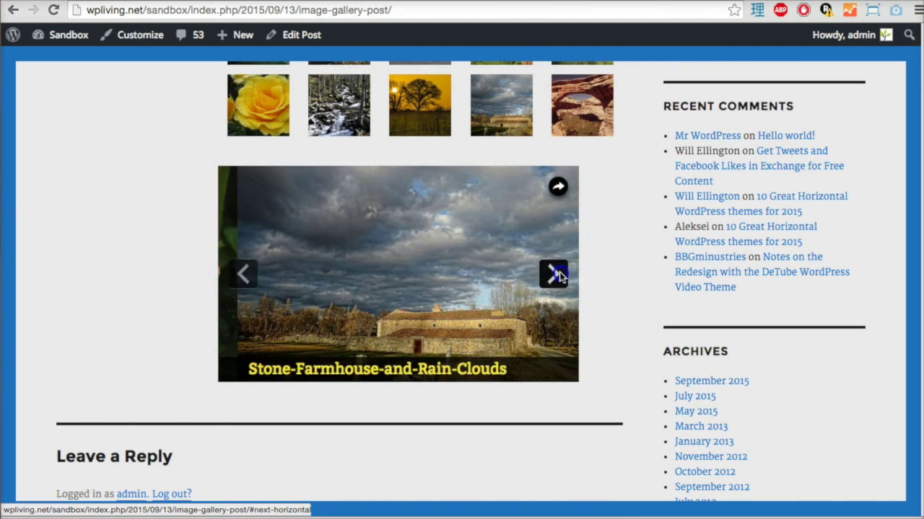
{"action": "left_click", "coordinate": [560, 276]}
{"action": "left_click", "coordinate": [560, 276]}
{"action": "left_click", "coordinate": [559, 276]}
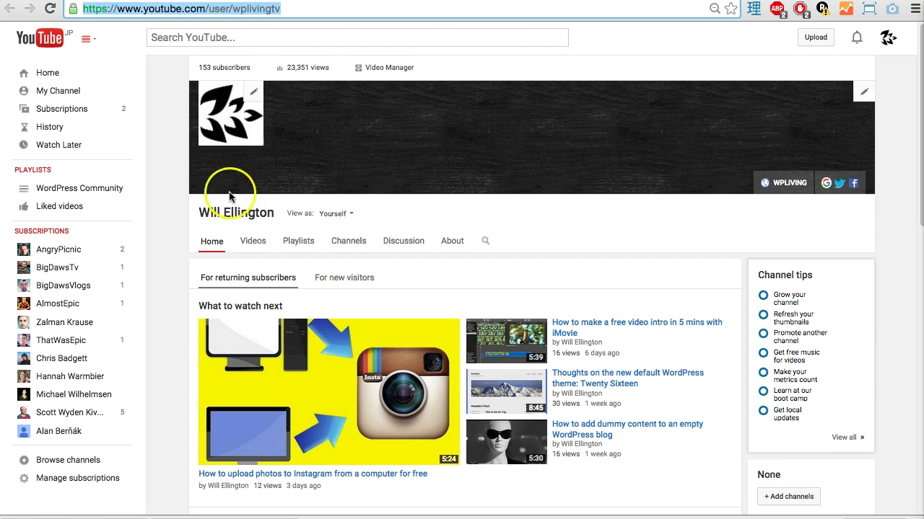
Create a Dynamic Source SlideDeck from YouTube Videos and check the channel's username
{"action": "scroll", "coordinate": [309, 272], "scroll_direction": "down", "scroll_amount": 3}
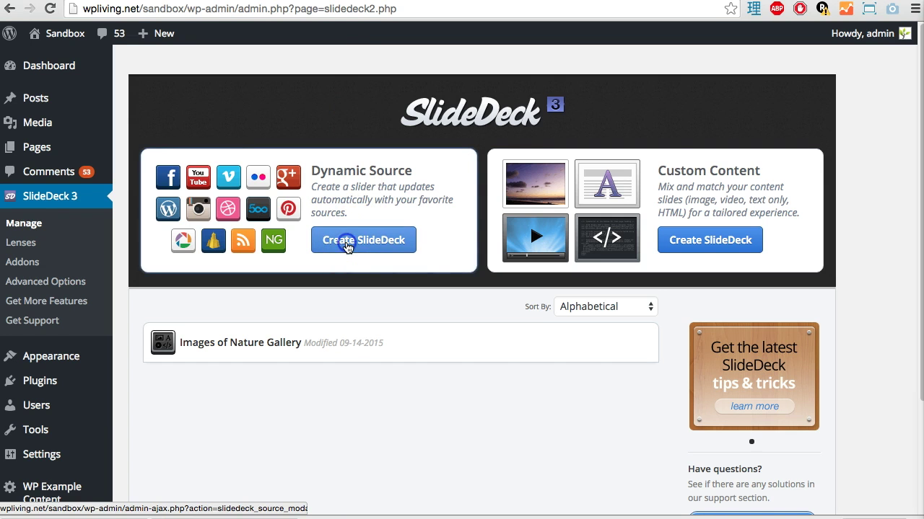
{"action": "left_click", "coordinate": [347, 245]}
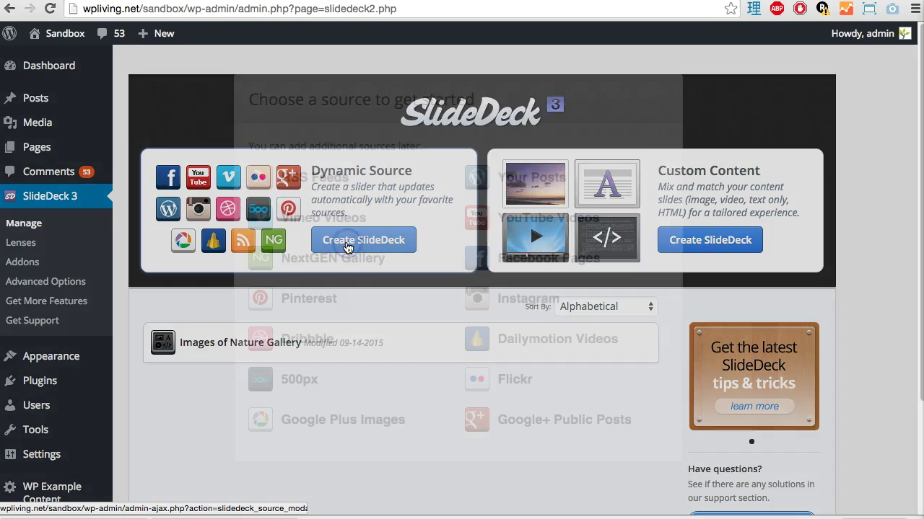
{"action": "left_click", "coordinate": [495, 225]}
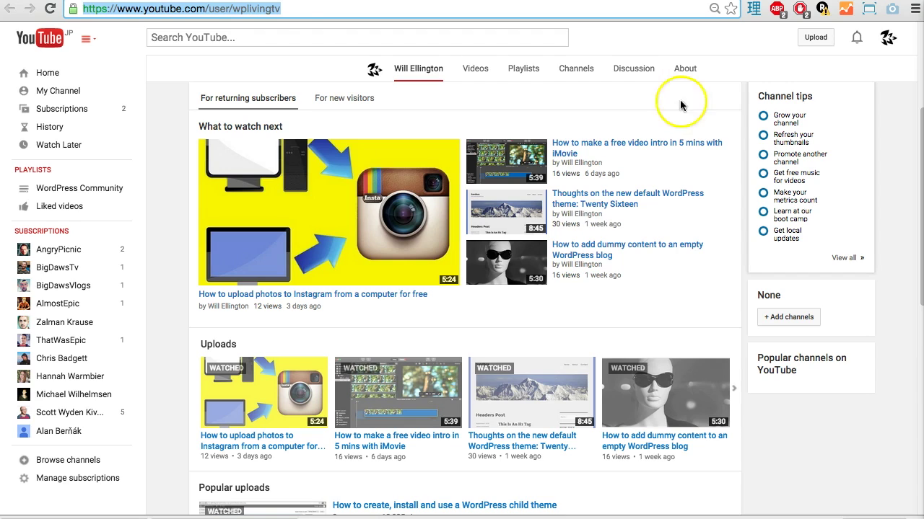
{"action": "left_click", "coordinate": [243, 10]}
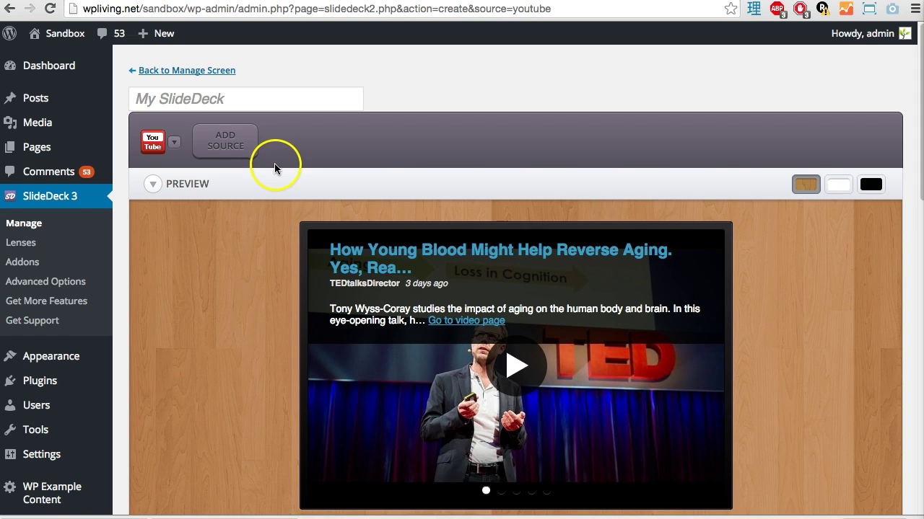
Name the slider 'My Youtube videos' and set its YouTube source to the channel's username
{"action": "left_click", "coordinate": [173, 98]}
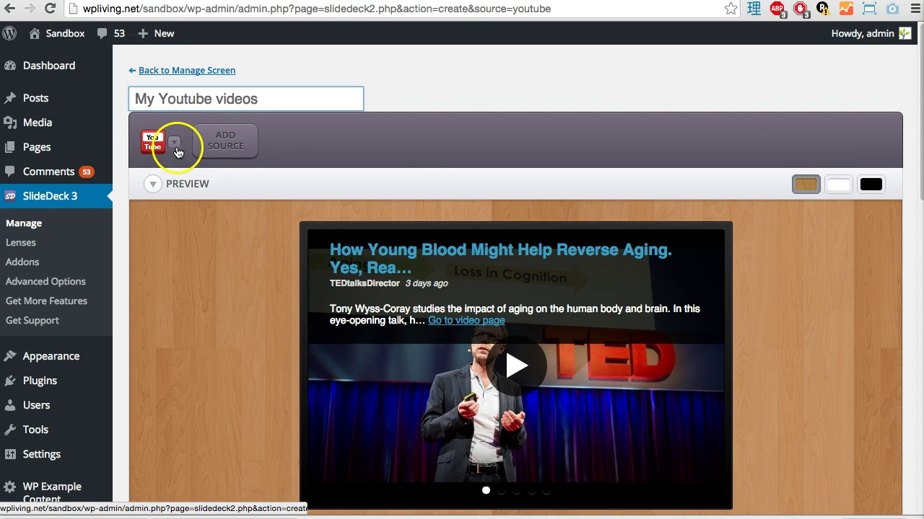
{"action": "left_click", "coordinate": [176, 148]}
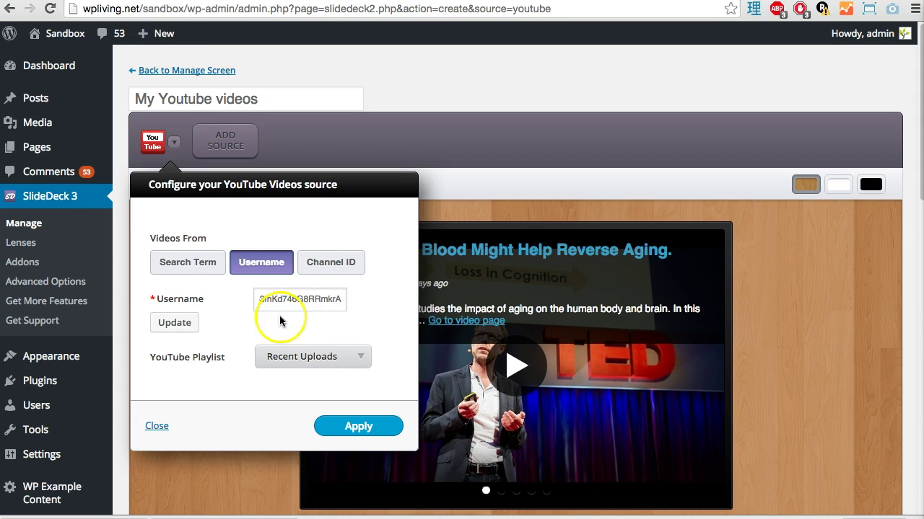
{"action": "type", "text": "wplivingtv"}
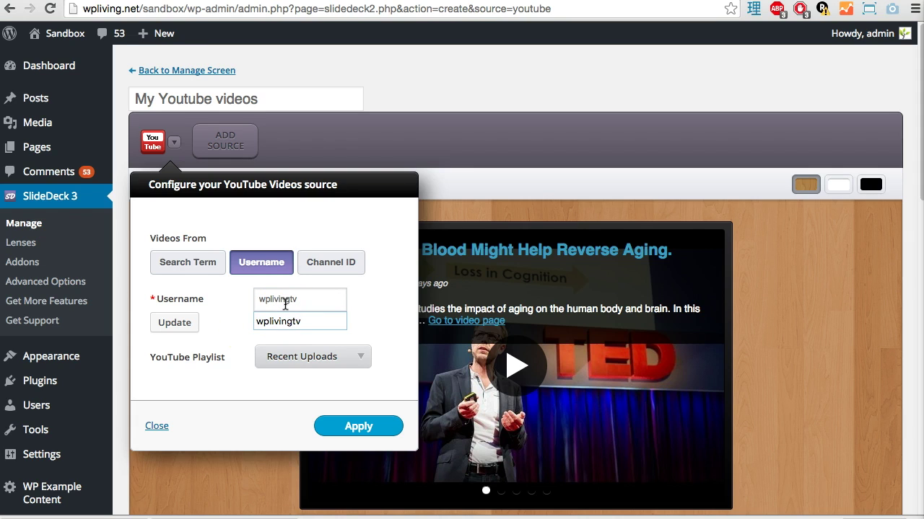
{"action": "left_click", "coordinate": [215, 337]}
{"action": "left_click", "coordinate": [184, 321]}
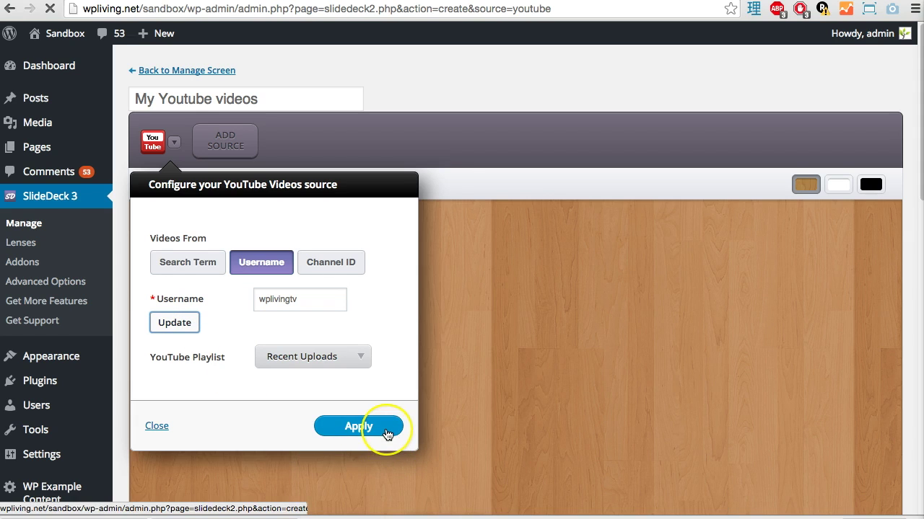
{"action": "left_click", "coordinate": [386, 432]}
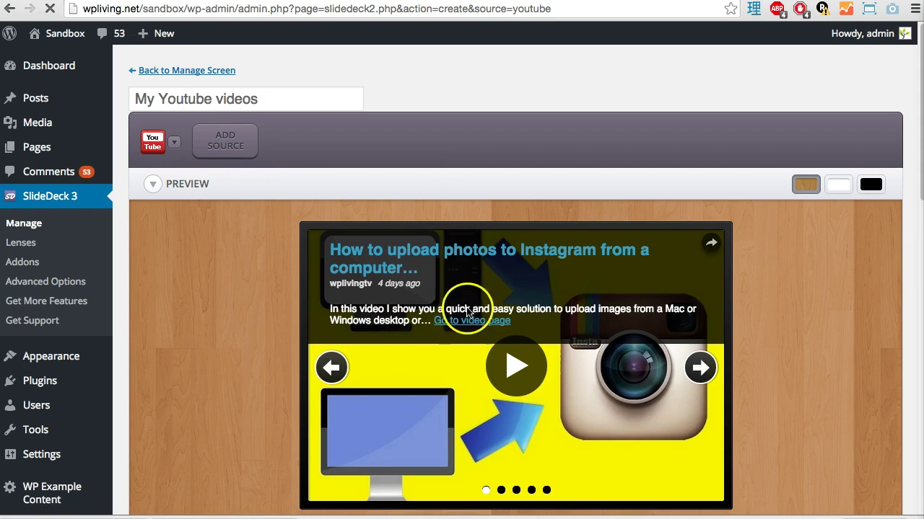
{"action": "scroll", "coordinate": [488, 374], "scroll_direction": "down", "scroll_amount": 2}
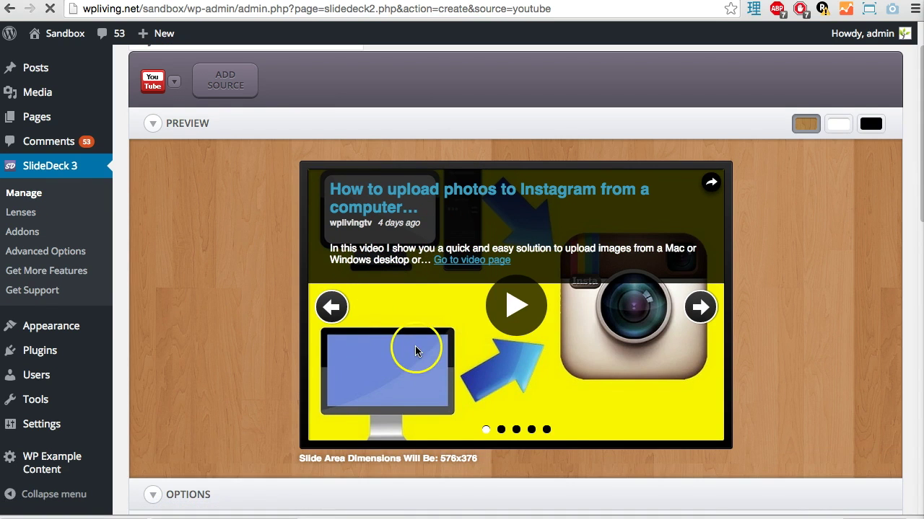
{"action": "left_click", "coordinate": [711, 308]}
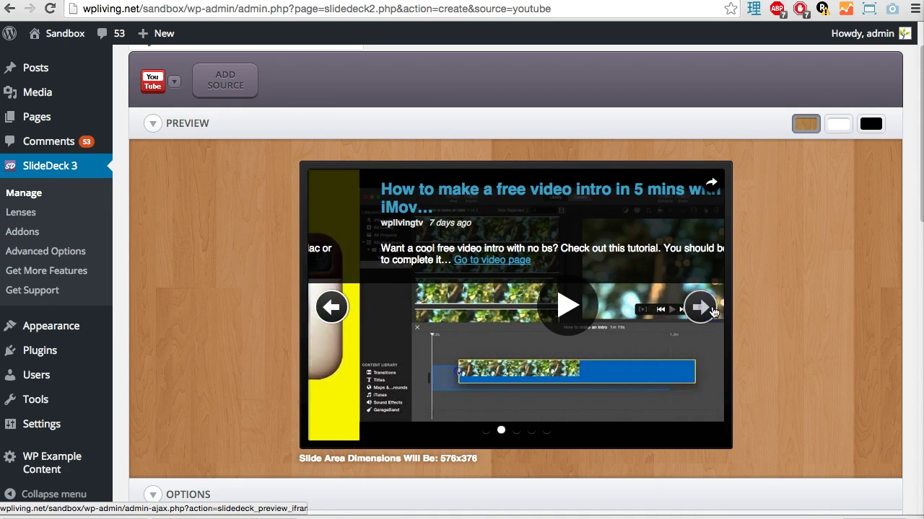
{"action": "left_click", "coordinate": [712, 310]}
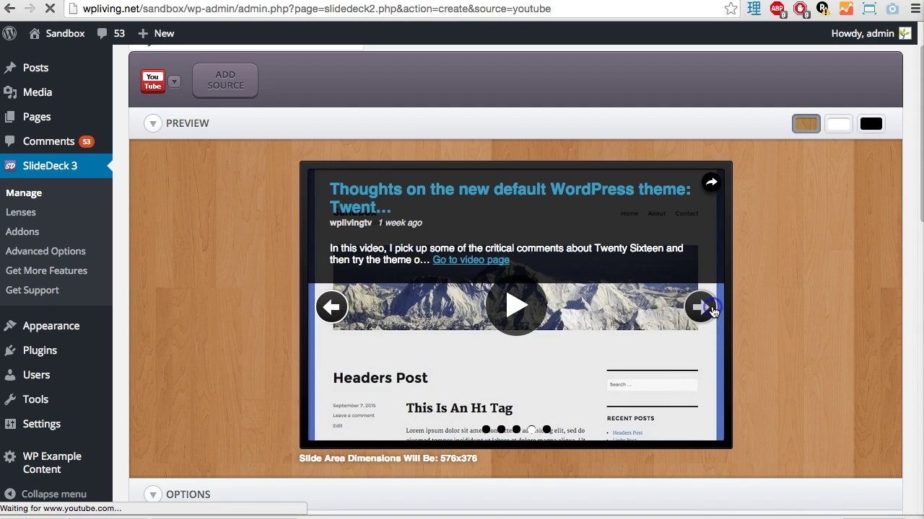
{"action": "left_click", "coordinate": [712, 310]}
{"action": "left_click", "coordinate": [712, 310]}
{"action": "left_click", "coordinate": [703, 309]}
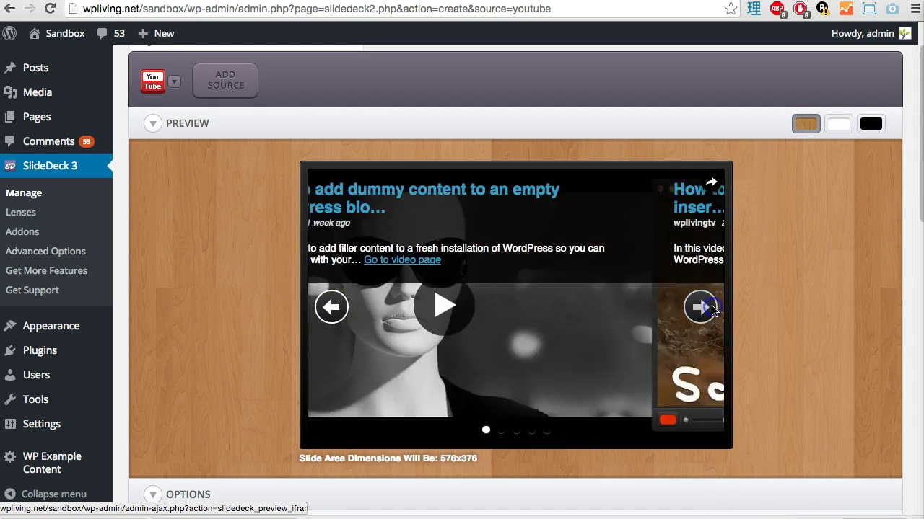
{"action": "left_click", "coordinate": [328, 312]}
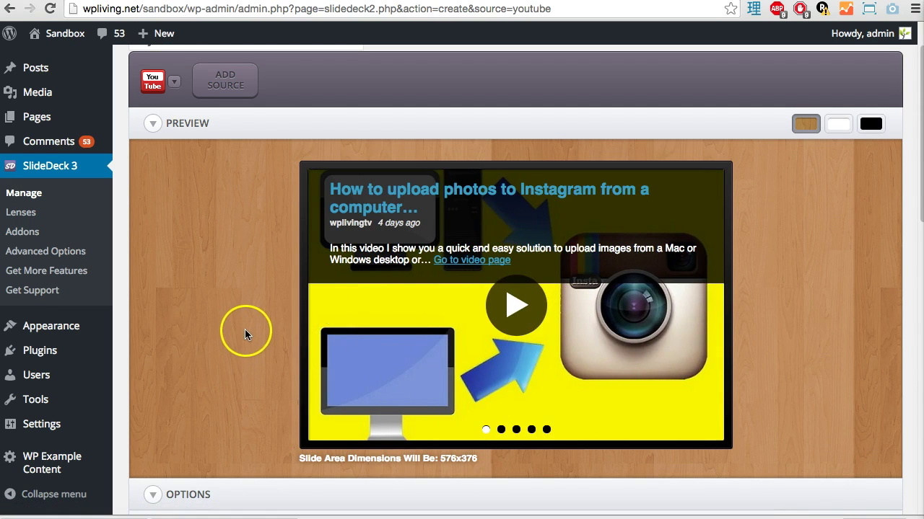
{"action": "scroll", "coordinate": [402, 232], "scroll_direction": "down", "scroll_amount": 1}
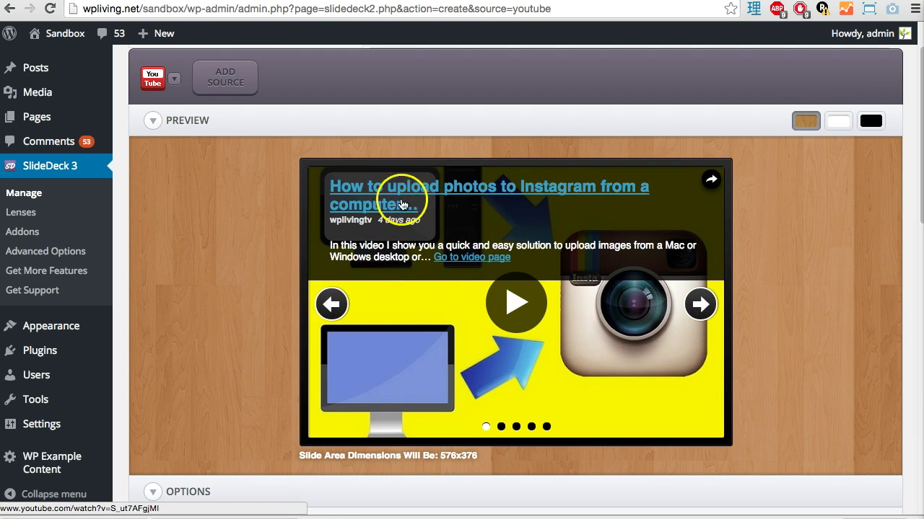
{"action": "scroll", "coordinate": [216, 225], "scroll_direction": "down", "scroll_amount": 5}
{"action": "scroll", "coordinate": [208, 347], "scroll_direction": "down", "scroll_amount": 2}
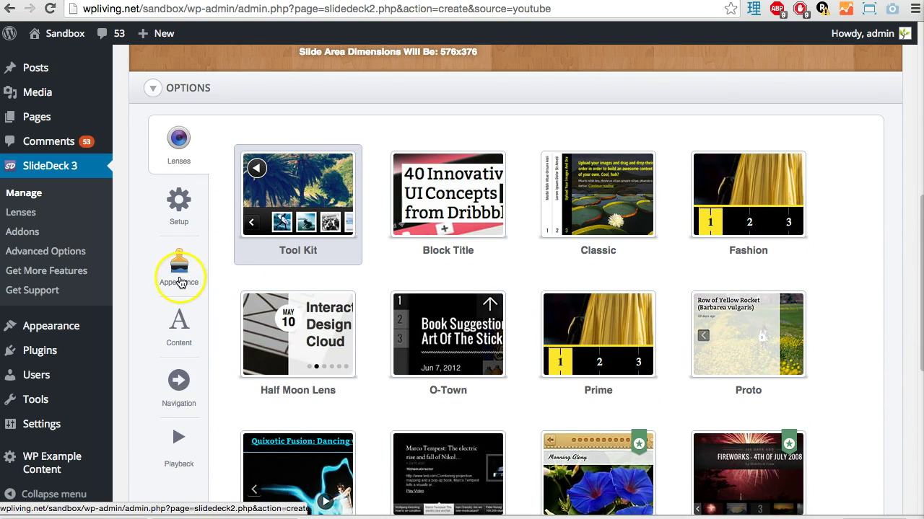
In the Content options, hide the video excerpts and the Read More link
{"action": "left_click", "coordinate": [181, 281]}
{"action": "left_click", "coordinate": [180, 382]}
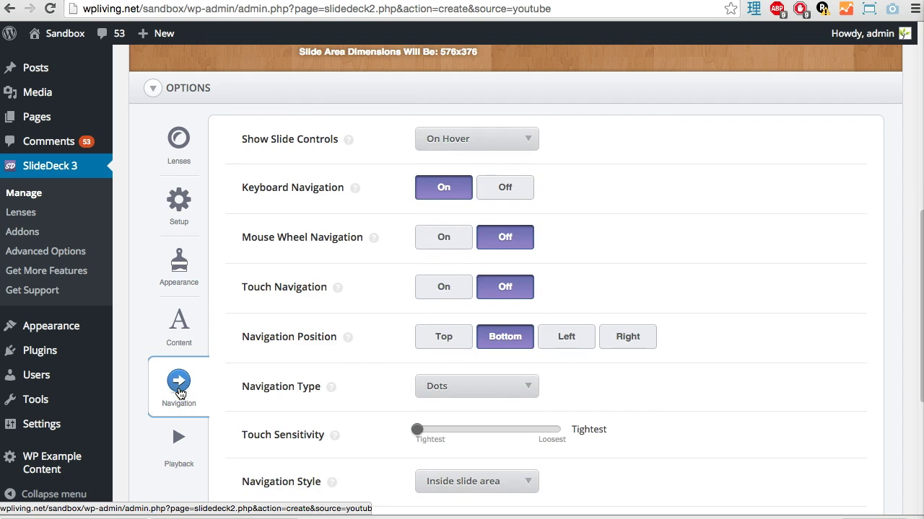
{"action": "left_click", "coordinate": [179, 328]}
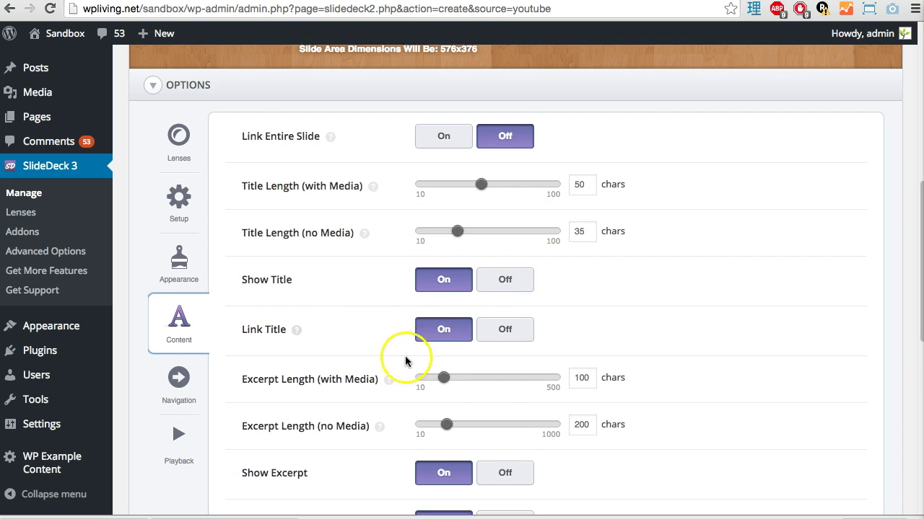
{"action": "scroll", "coordinate": [406, 363], "scroll_direction": "down", "scroll_amount": 3}
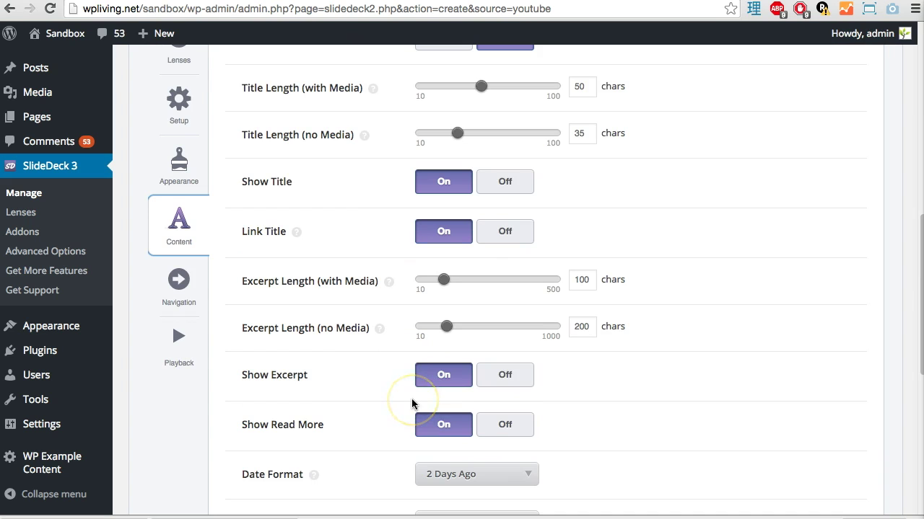
{"action": "left_click", "coordinate": [526, 376]}
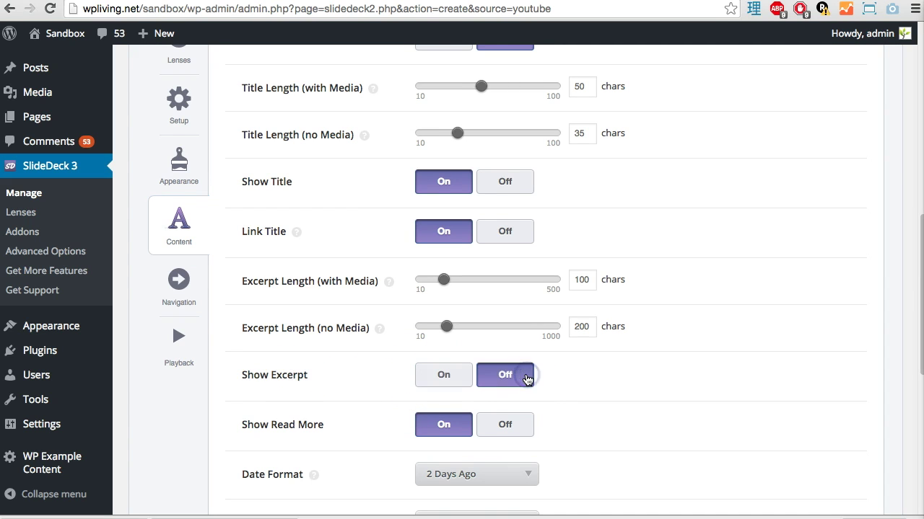
{"action": "left_click", "coordinate": [505, 433]}
Set Date Format to 'Do not show' and turn Show Author and Show Author Avatar off
{"action": "scroll", "coordinate": [552, 417], "scroll_direction": "down", "scroll_amount": 5}
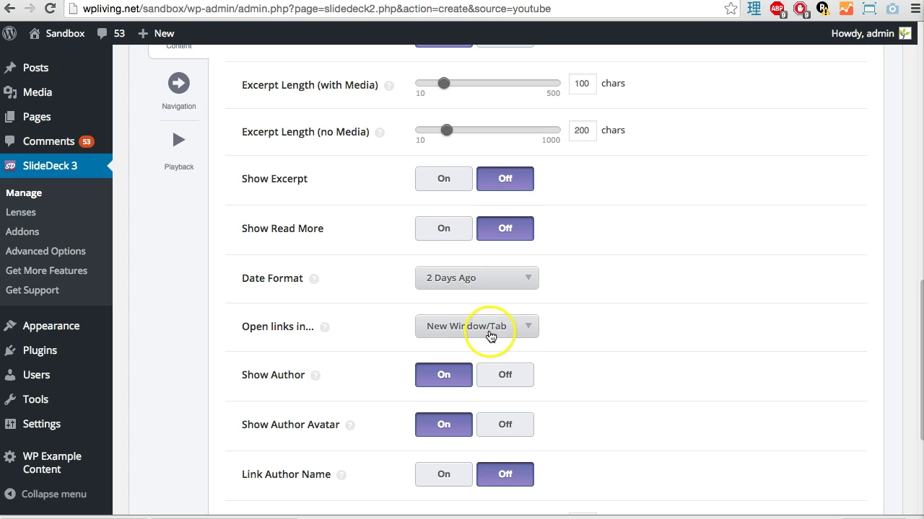
{"action": "left_click", "coordinate": [487, 280]}
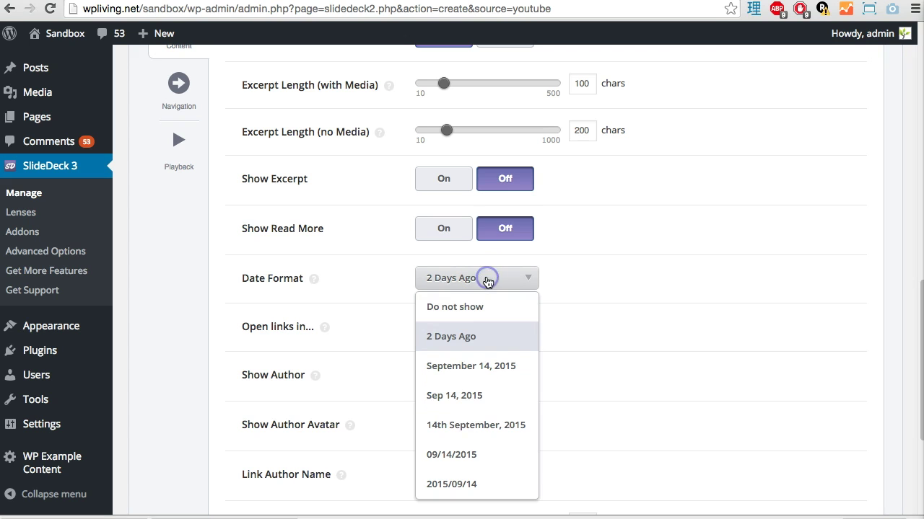
{"action": "left_click", "coordinate": [481, 306]}
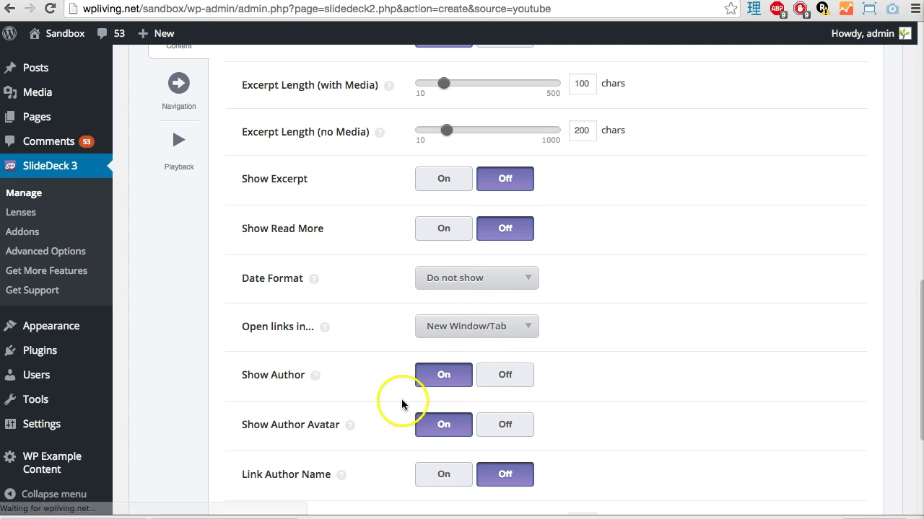
{"action": "left_click", "coordinate": [499, 381]}
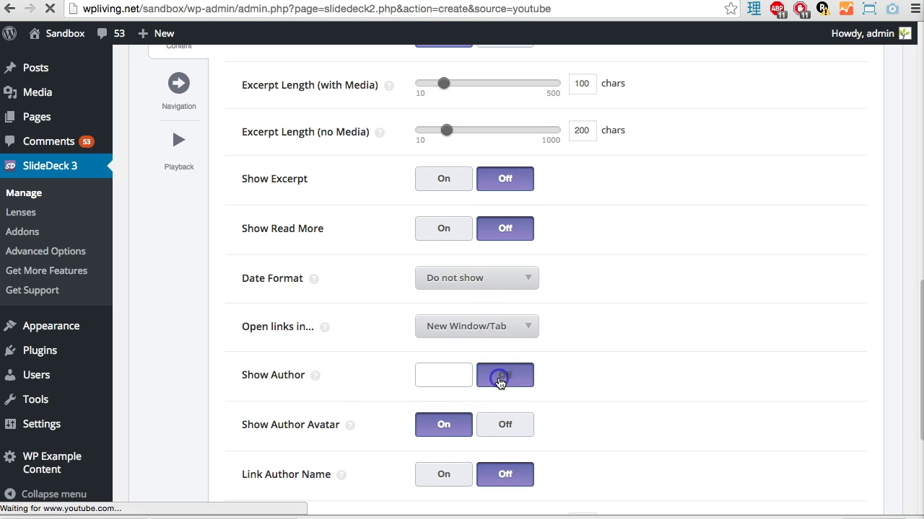
{"action": "left_click", "coordinate": [503, 429]}
{"action": "scroll", "coordinate": [546, 424], "scroll_direction": "down", "scroll_amount": 3}
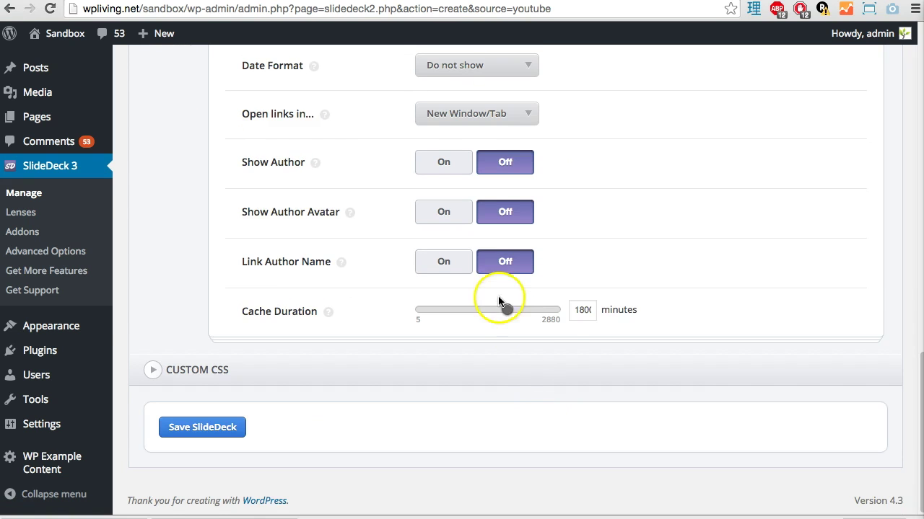
{"action": "scroll", "coordinate": [501, 314], "scroll_direction": "up", "scroll_amount": 10}
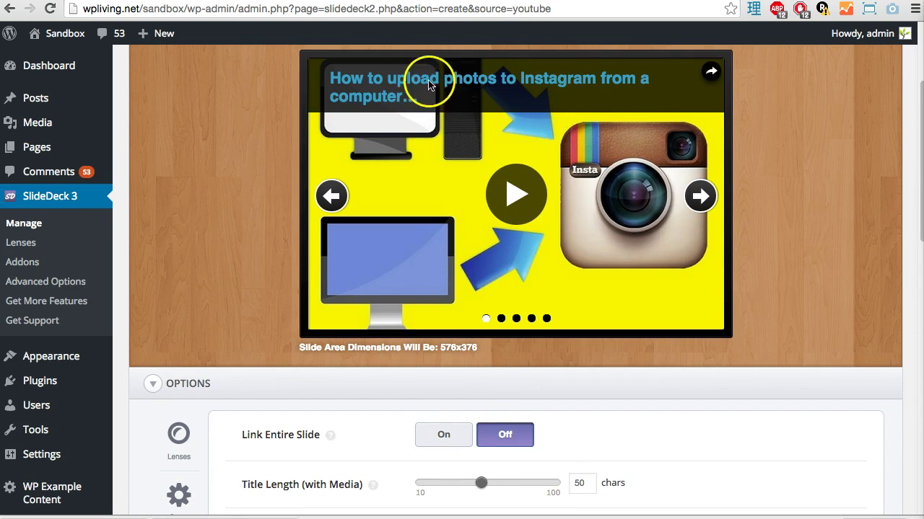
Set Title Length (with Media) to 80 characters
{"action": "scroll", "coordinate": [468, 170], "scroll_direction": "up", "scroll_amount": 2}
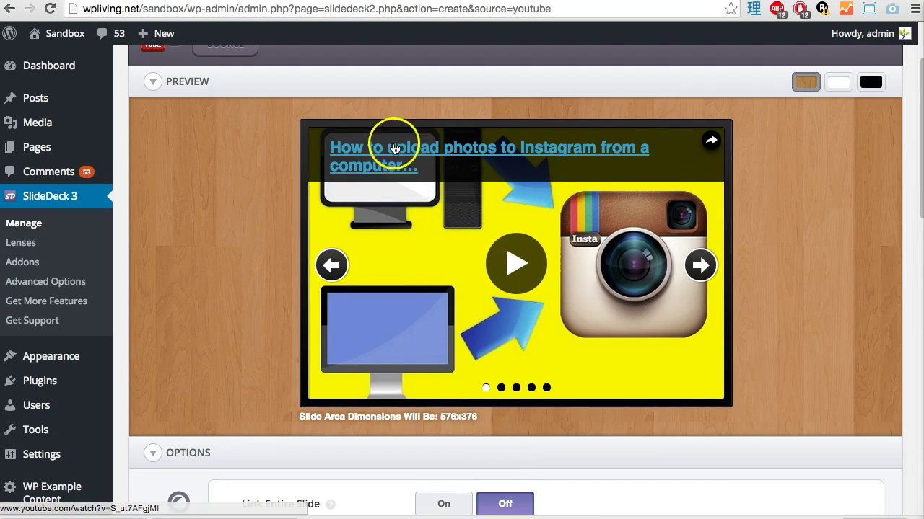
{"action": "scroll", "coordinate": [401, 187], "scroll_direction": "down", "scroll_amount": 7}
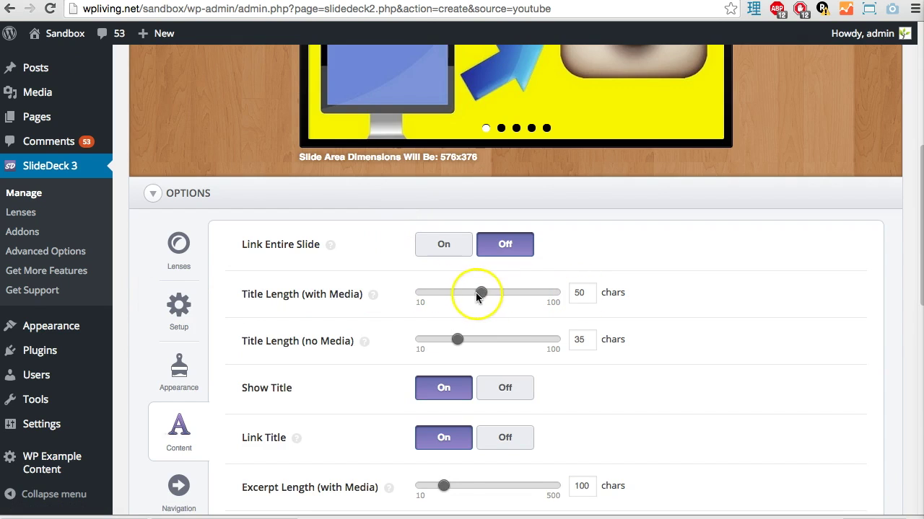
{"action": "left_click_drag", "start_coordinate": [525, 297], "coordinate": [527, 295]}
Advance the preview to the next video slide and play, then pause, the iMovie intro
{"action": "scroll", "coordinate": [656, 303], "scroll_direction": "up", "scroll_amount": 6}
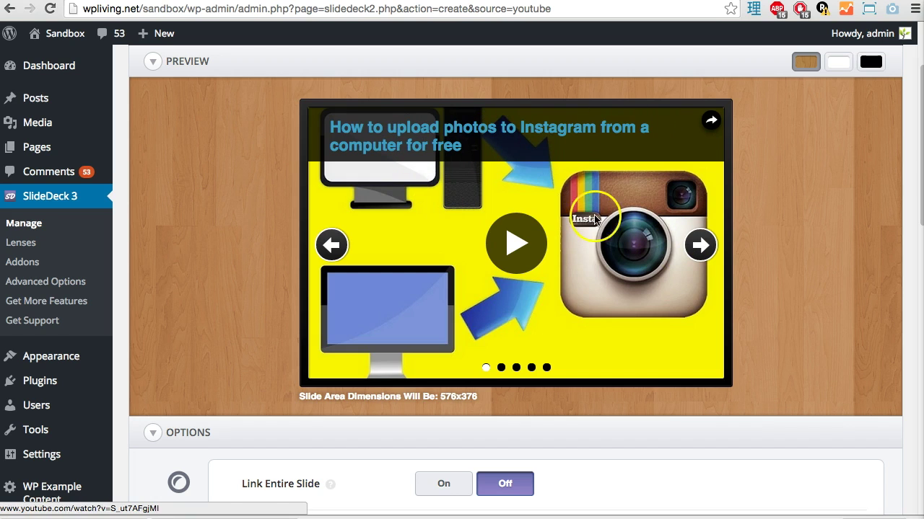
{"action": "left_click", "coordinate": [686, 257]}
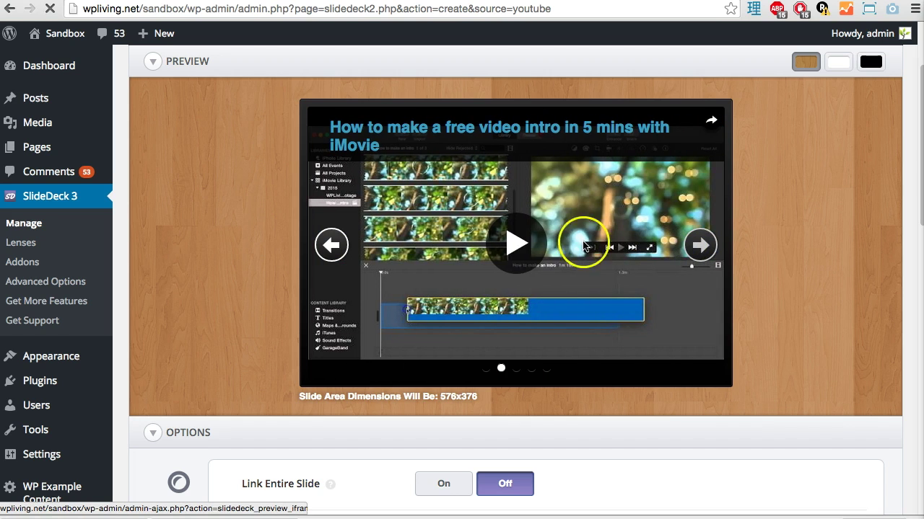
{"action": "left_click", "coordinate": [526, 249]}
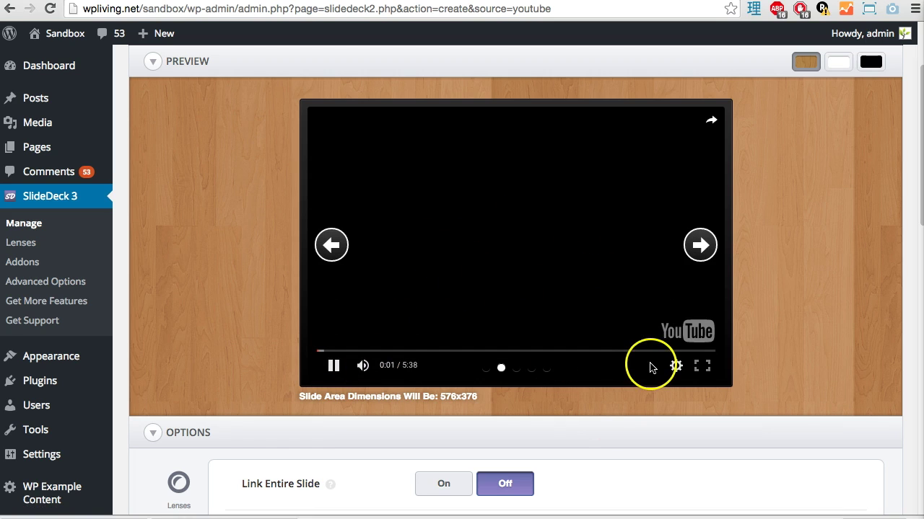
{"action": "left_click", "coordinate": [333, 365]}
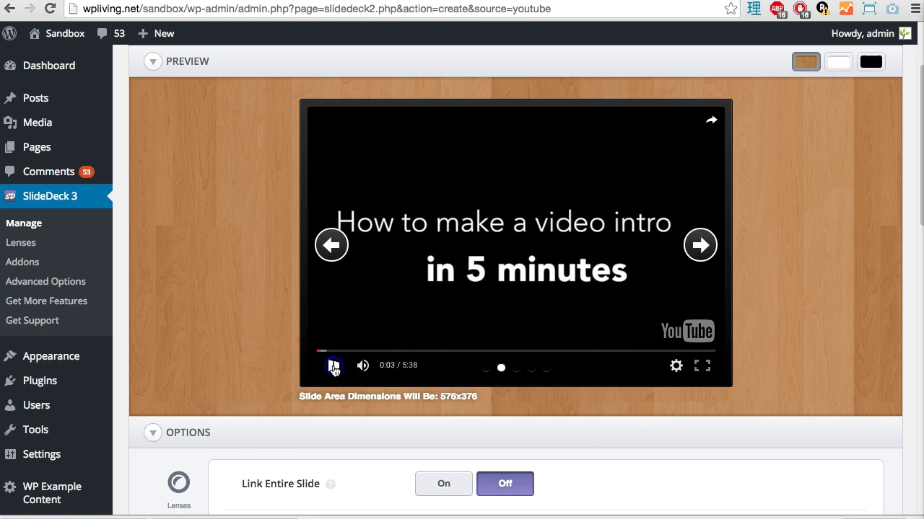
Save the YouTube SlideDeck
{"action": "scroll", "coordinate": [223, 283], "scroll_direction": "down", "scroll_amount": 8}
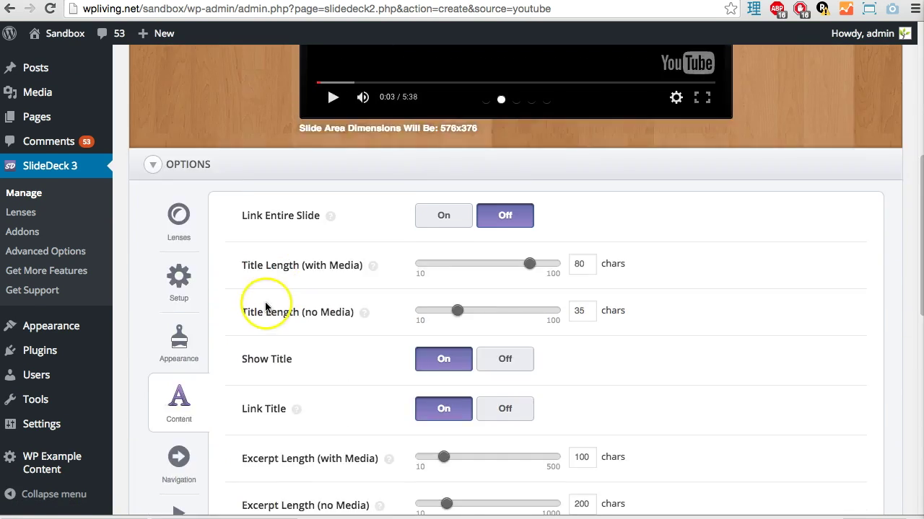
{"action": "scroll", "coordinate": [266, 306], "scroll_direction": "down", "scroll_amount": 15}
{"action": "left_click", "coordinate": [220, 426]}
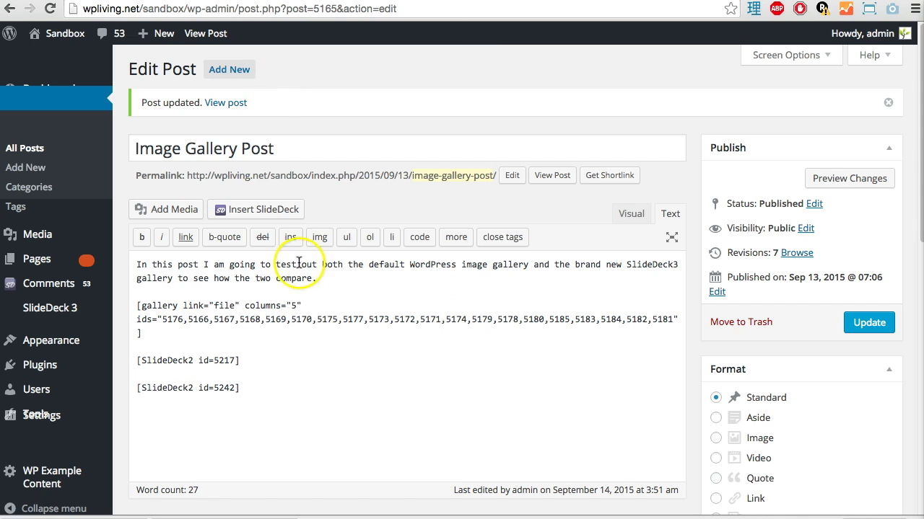
Delete the gallery shortcode and both SlideDeck2 shortcodes from Image Gallery Post
{"action": "left_click_drag", "start_coordinate": [275, 396], "coordinate": [154, 361]}
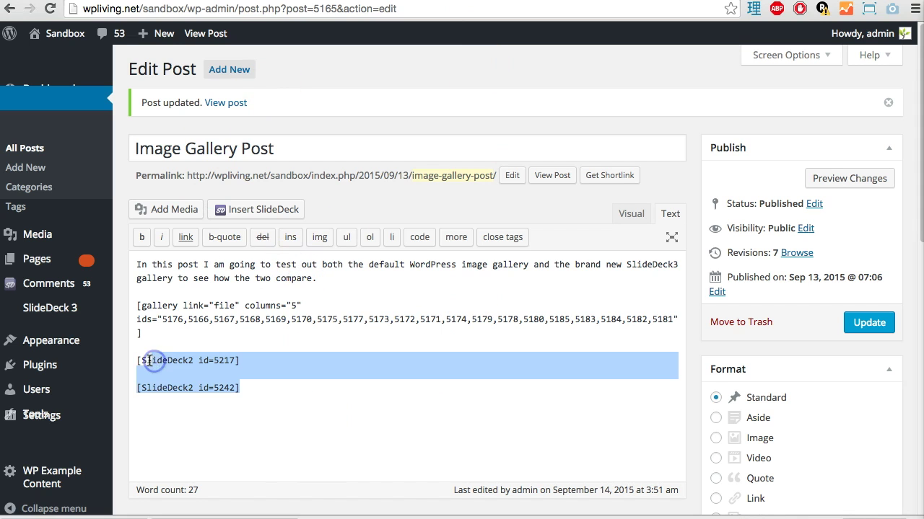
{"action": "left_click_drag", "start_coordinate": [153, 268], "coordinate": [153, 269]}
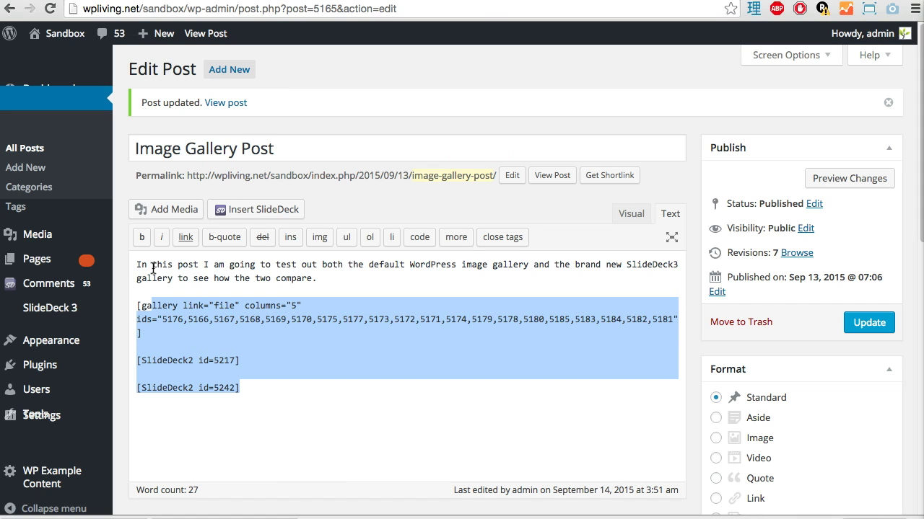
{"action": "key", "text": "BackSpace"}
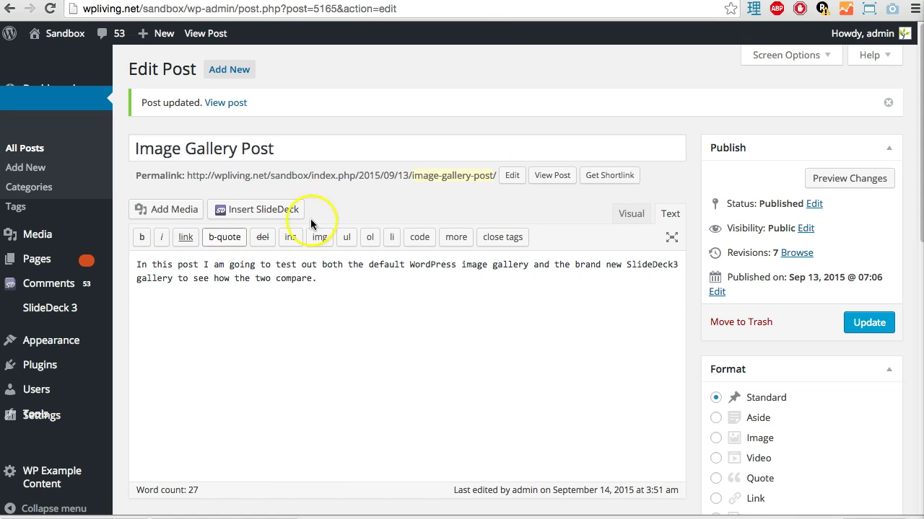
Insert the 'My Youtube videos' SlideDeck into the post and update it
{"action": "left_click", "coordinate": [286, 209]}
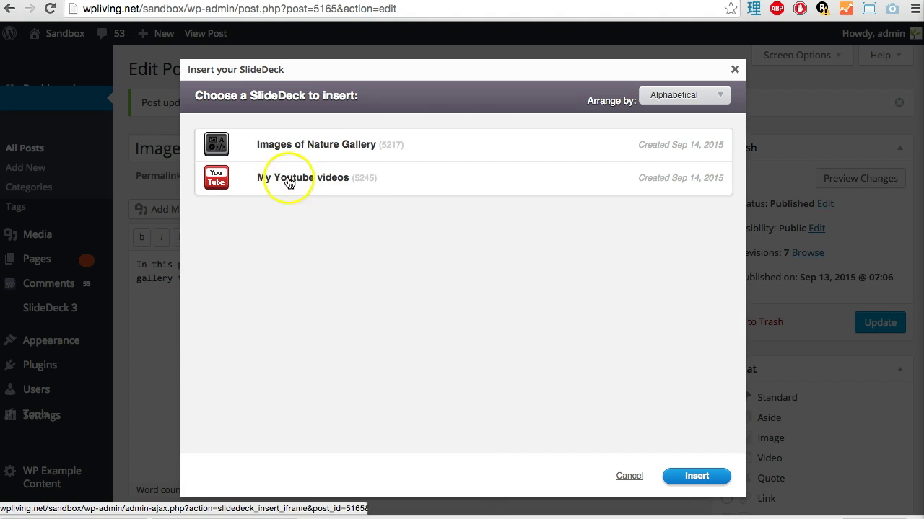
{"action": "left_click", "coordinate": [288, 180]}
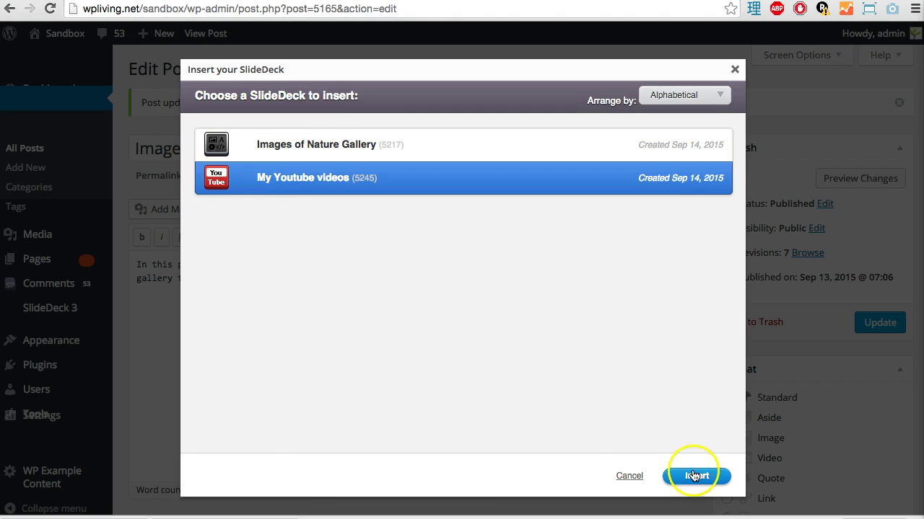
{"action": "left_click", "coordinate": [695, 477]}
{"action": "left_click", "coordinate": [872, 324]}
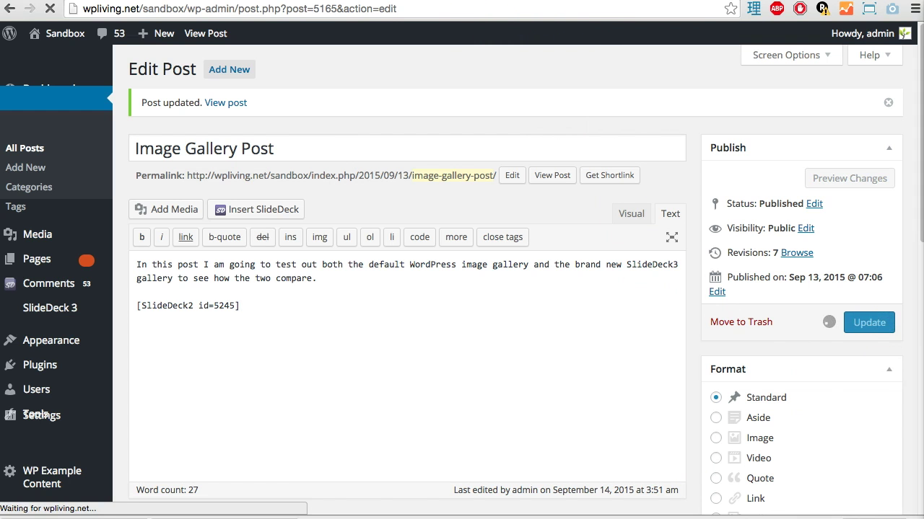
Open the published Image Gallery Post from the admin bar
{"action": "right_click", "coordinate": [206, 34]}
{"action": "left_click", "coordinate": [245, 41]}
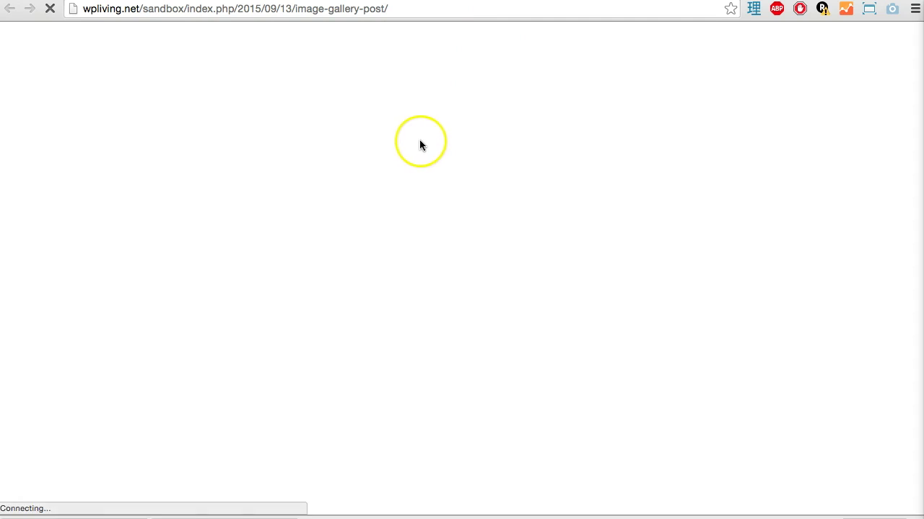
{"action": "scroll", "coordinate": [415, 137], "scroll_direction": "down", "scroll_amount": 10}
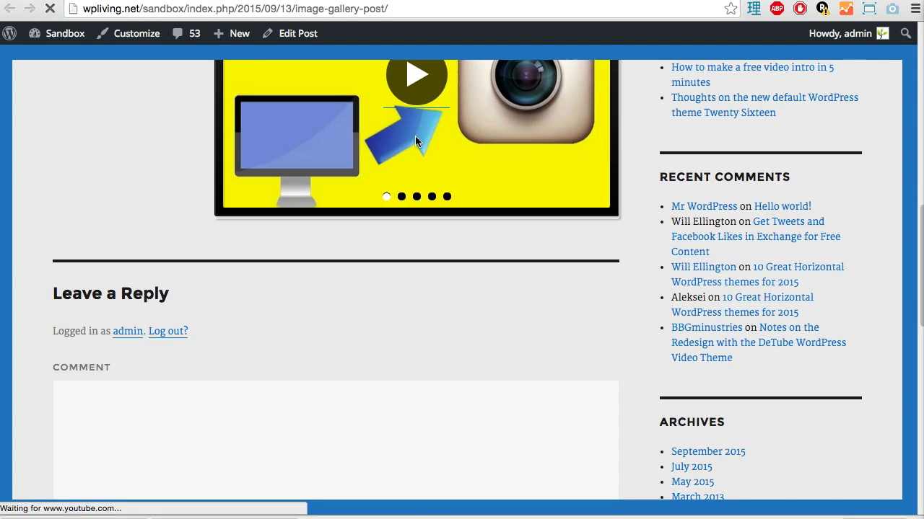
{"action": "scroll", "coordinate": [417, 145], "scroll_direction": "up", "scroll_amount": 5}
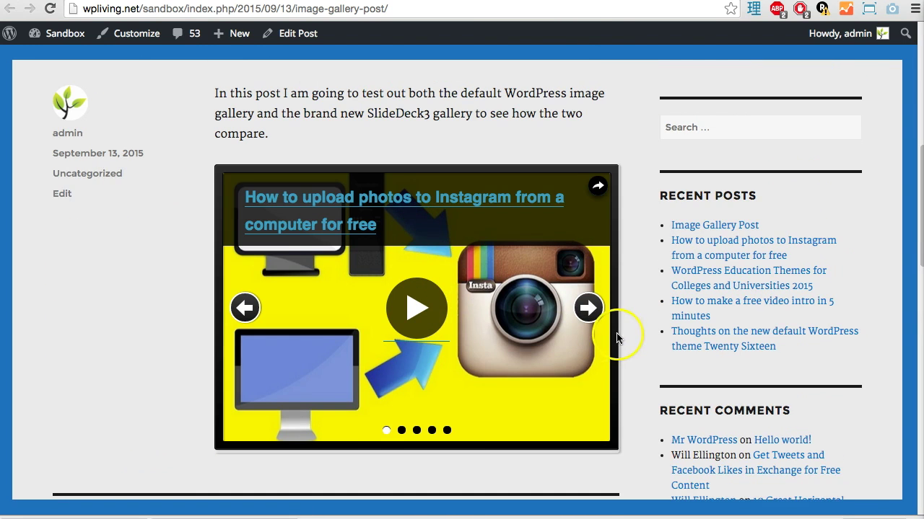
Advance the slider through every video back to the first, then follow the SlideDeck link
{"action": "left_click", "coordinate": [588, 309]}
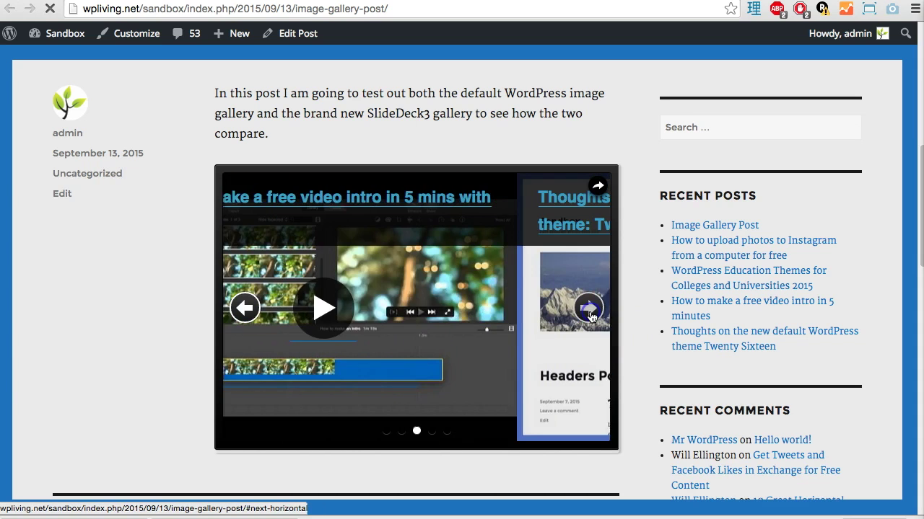
{"action": "left_click", "coordinate": [588, 309]}
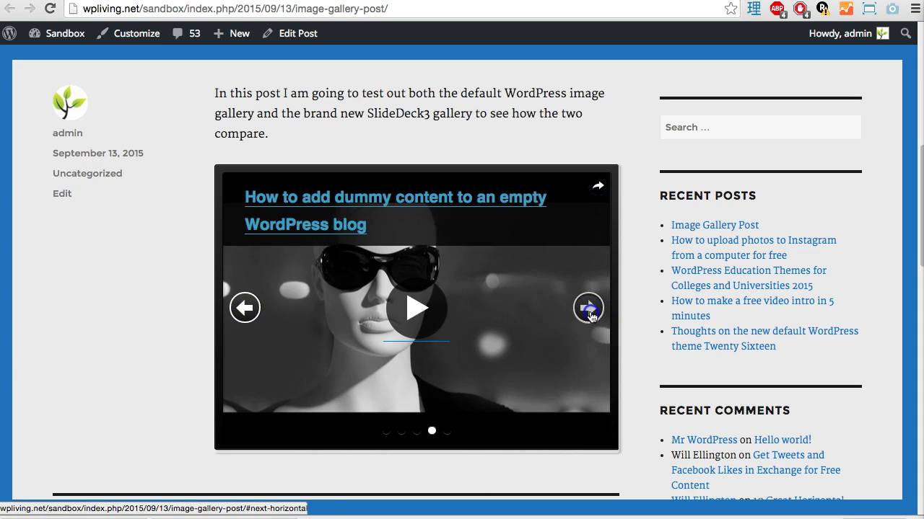
{"action": "left_click", "coordinate": [588, 309]}
{"action": "left_click", "coordinate": [587, 308]}
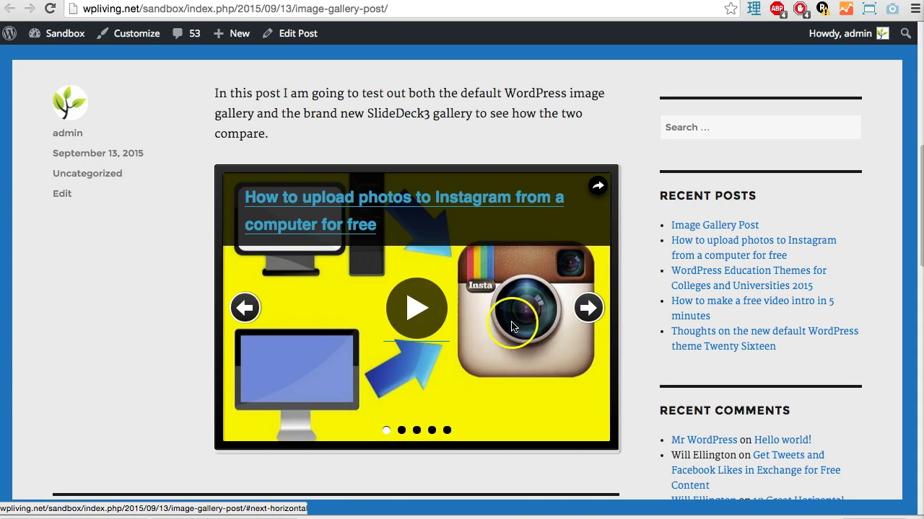
{"action": "scroll", "coordinate": [324, 248], "scroll_direction": "up", "scroll_amount": 6}
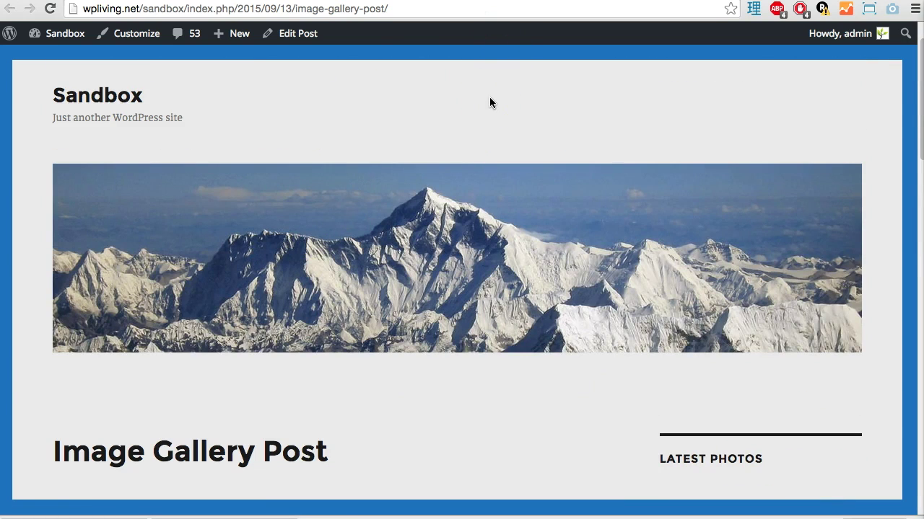
{"action": "left_click", "coordinate": [156, 442]}
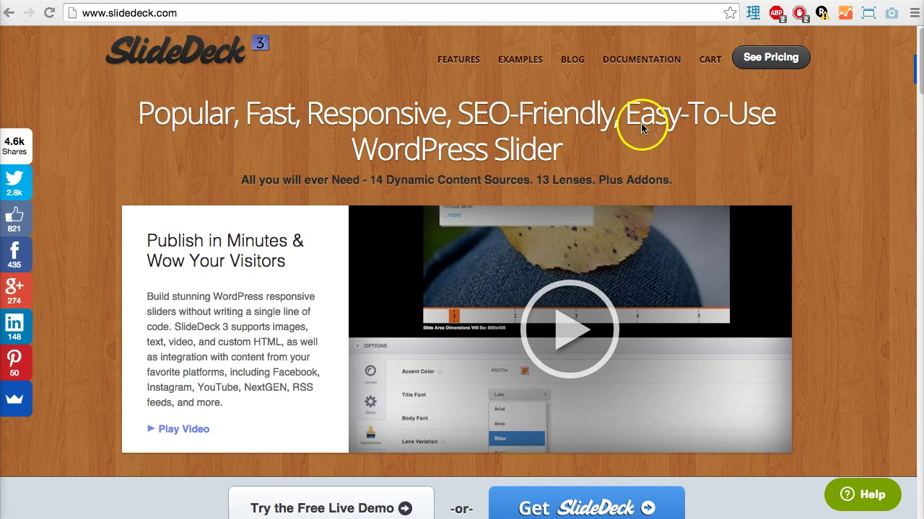
Open slidedeck.com pricing and compare Personal $49, Developer $119 and Professional $99 plans
{"action": "left_click", "coordinate": [769, 64]}
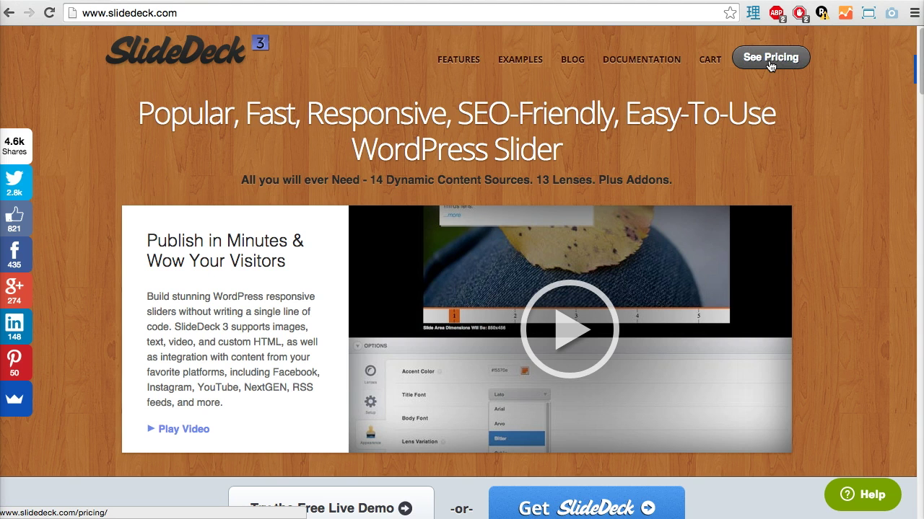
{"action": "left_click", "coordinate": [769, 63]}
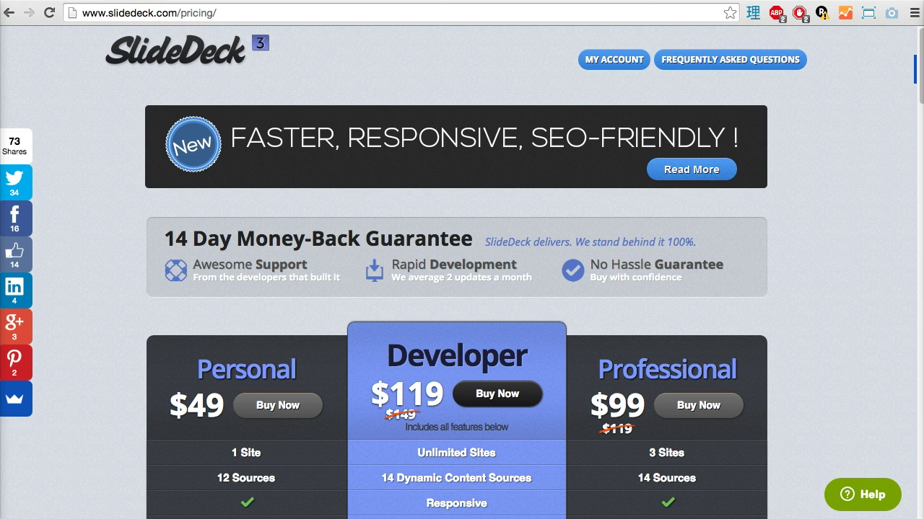
{"action": "scroll", "coordinate": [552, 190], "scroll_direction": "down", "scroll_amount": 3}
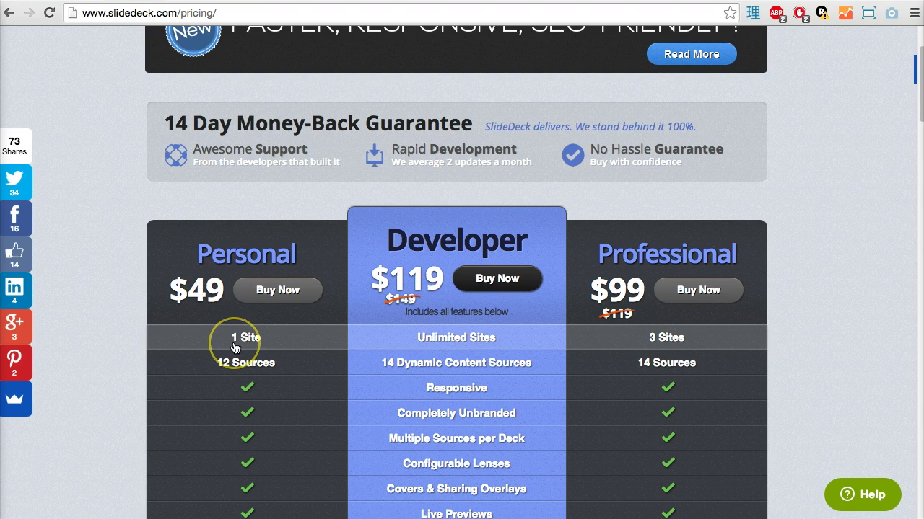
{"action": "scroll", "coordinate": [234, 349], "scroll_direction": "down", "scroll_amount": 1}
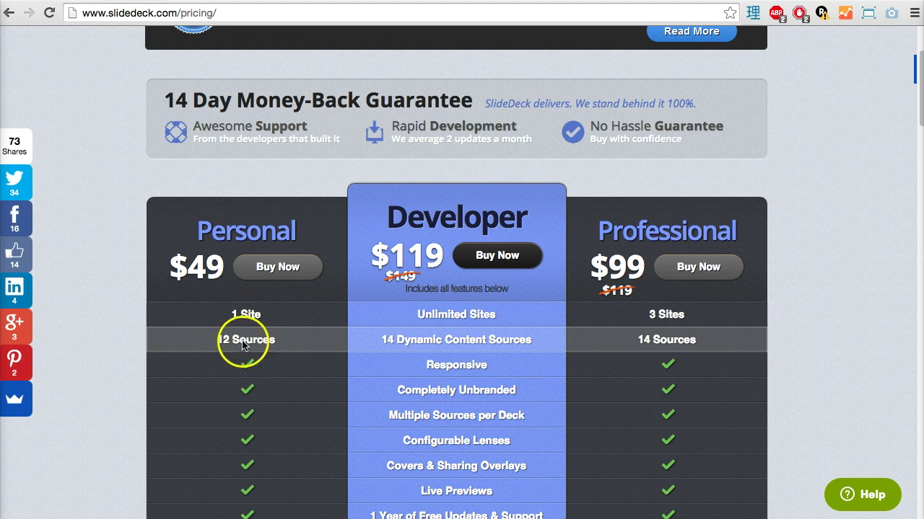
{"action": "scroll", "coordinate": [346, 340], "scroll_direction": "down", "scroll_amount": 5}
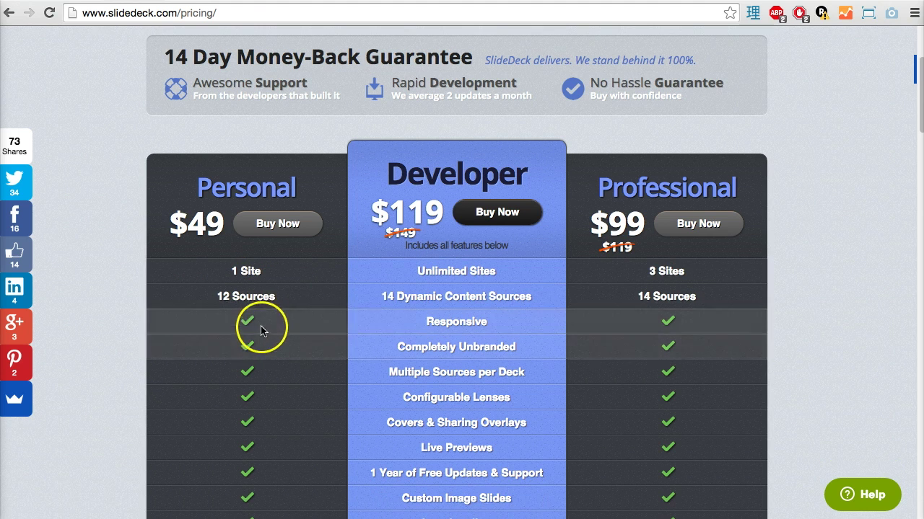
{"action": "scroll", "coordinate": [295, 221], "scroll_direction": "down", "scroll_amount": 10}
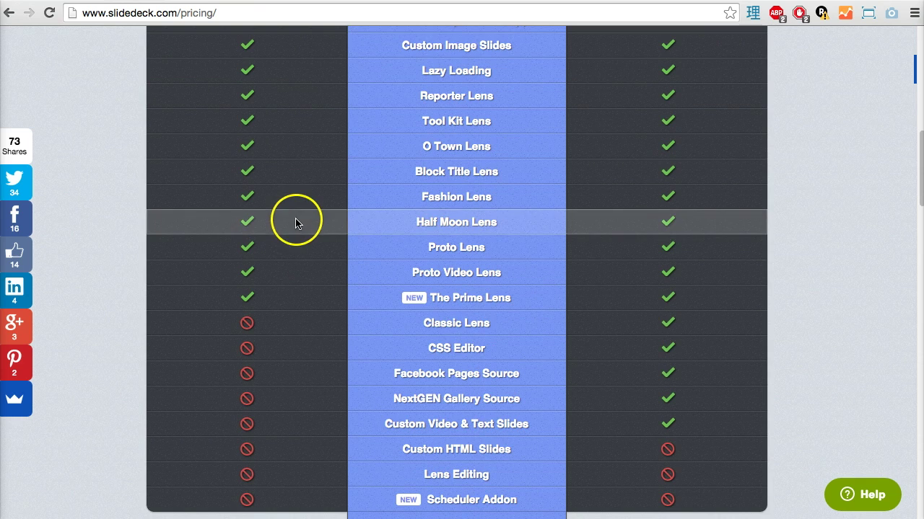
{"action": "scroll", "coordinate": [303, 188], "scroll_direction": "up", "scroll_amount": 11}
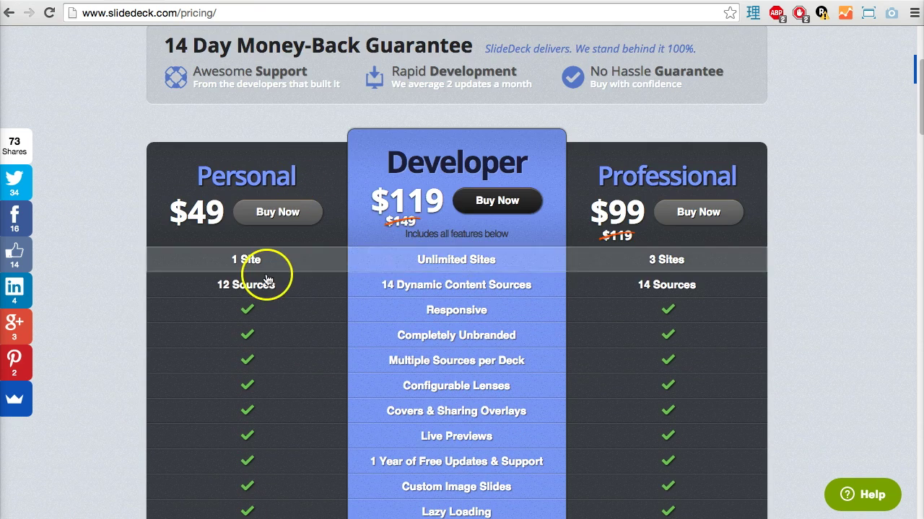
{"action": "scroll", "coordinate": [267, 277], "scroll_direction": "down", "scroll_amount": 8}
{"action": "scroll", "coordinate": [272, 280], "scroll_direction": "down", "scroll_amount": 4}
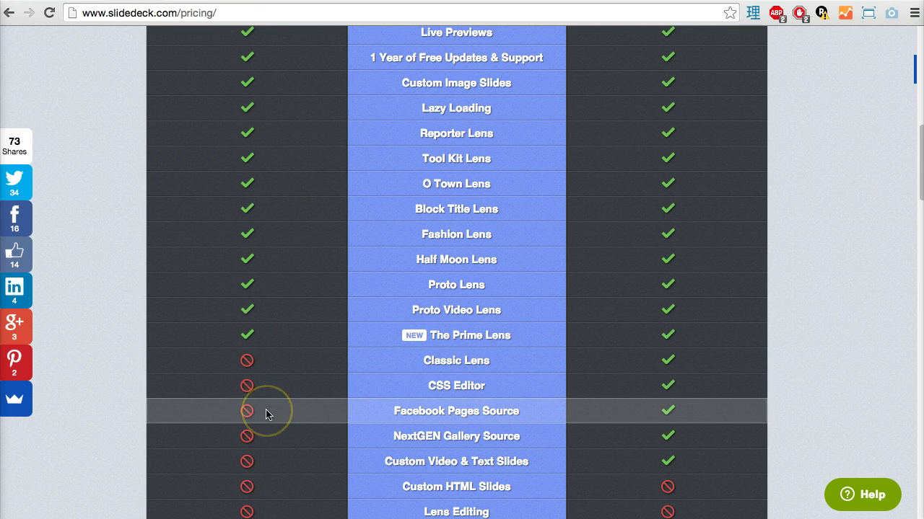
{"action": "left_click", "coordinate": [267, 431]}
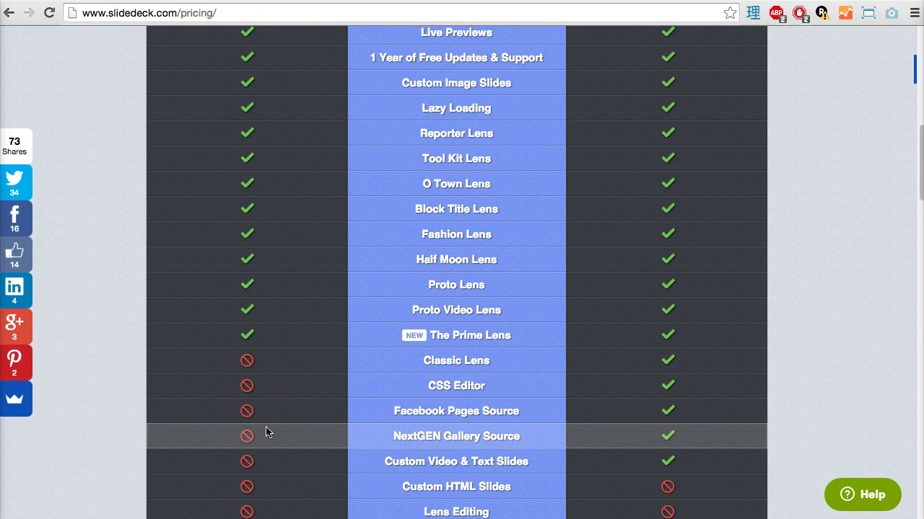
{"action": "scroll", "coordinate": [266, 431], "scroll_direction": "down", "scroll_amount": 3}
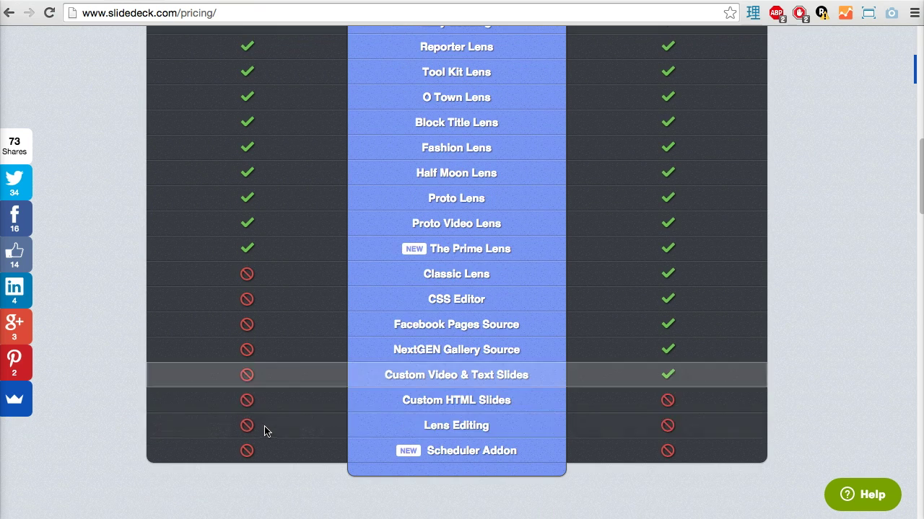
{"action": "left_click", "coordinate": [264, 405]}
{"action": "left_click_drag", "start_coordinate": [248, 448], "coordinate": [249, 382]}
{"action": "scroll", "coordinate": [248, 382], "scroll_direction": "up", "scroll_amount": 10}
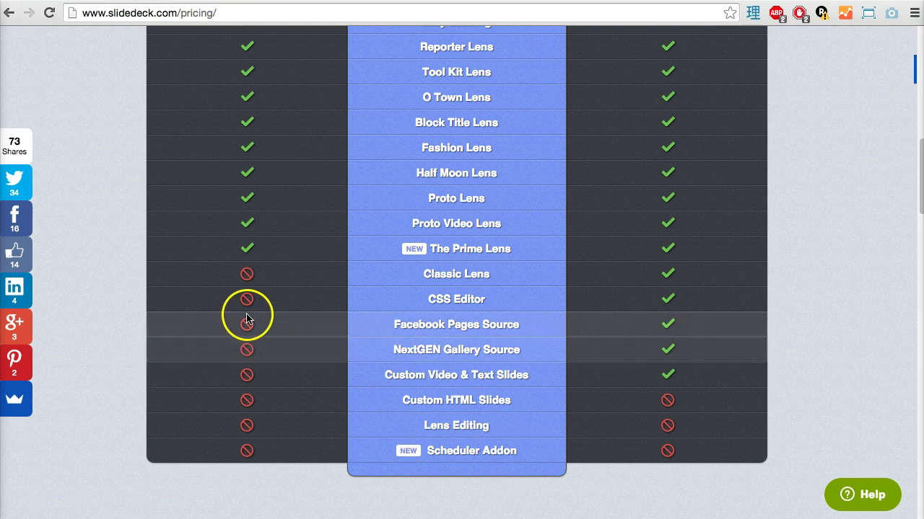
{"action": "scroll", "coordinate": [240, 246], "scroll_direction": "up", "scroll_amount": 3}
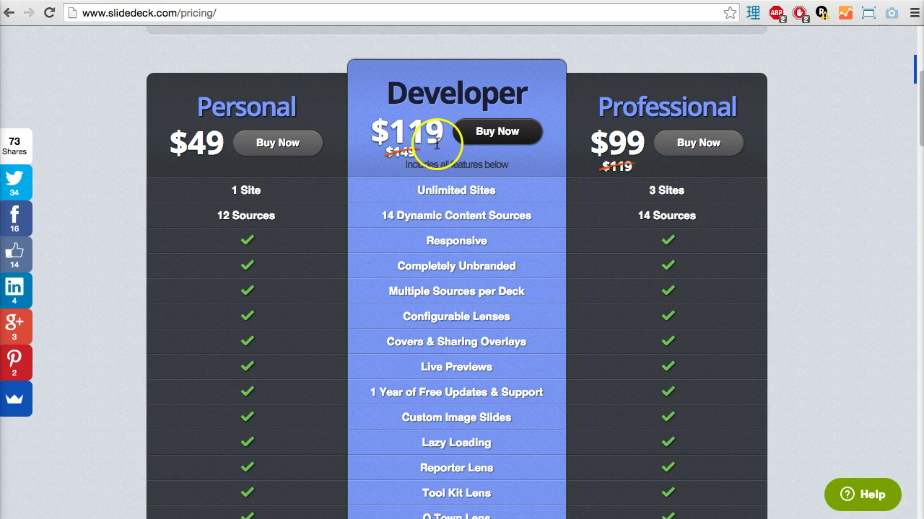
{"action": "scroll", "coordinate": [456, 200], "scroll_direction": "down", "scroll_amount": 8}
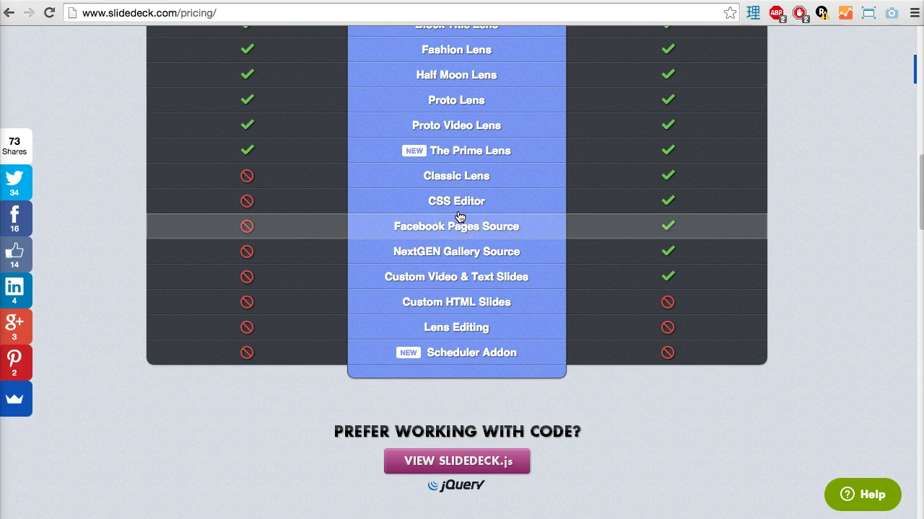
{"action": "scroll", "coordinate": [458, 212], "scroll_direction": "up", "scroll_amount": 6}
{"action": "scroll", "coordinate": [458, 217], "scroll_direction": "up", "scroll_amount": 5}
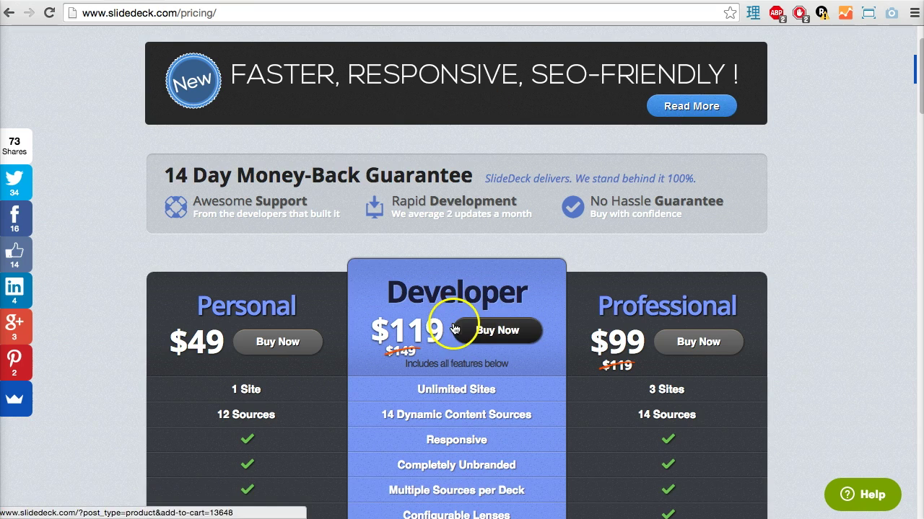
{"action": "scroll", "coordinate": [404, 258], "scroll_direction": "up", "scroll_amount": 1}
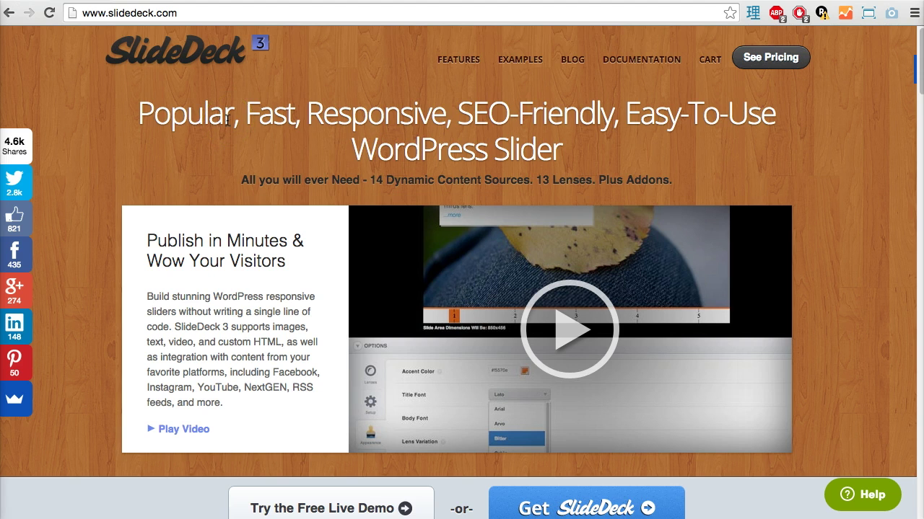
Scroll the SlideDeck home page to look over its WordPress slider pitch
{"action": "scroll", "coordinate": [202, 166], "scroll_direction": "down", "scroll_amount": 2}
{"action": "scroll", "coordinate": [175, 206], "scroll_direction": "up", "scroll_amount": 2}
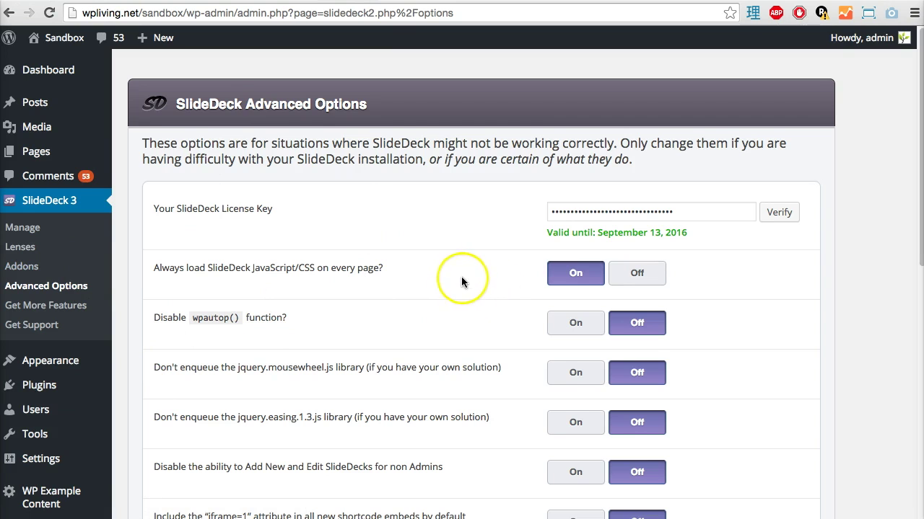
Scroll through SlideDeck Advanced Options, reviewing the licence and API key fields
{"action": "scroll", "coordinate": [458, 277], "scroll_direction": "down", "scroll_amount": 3}
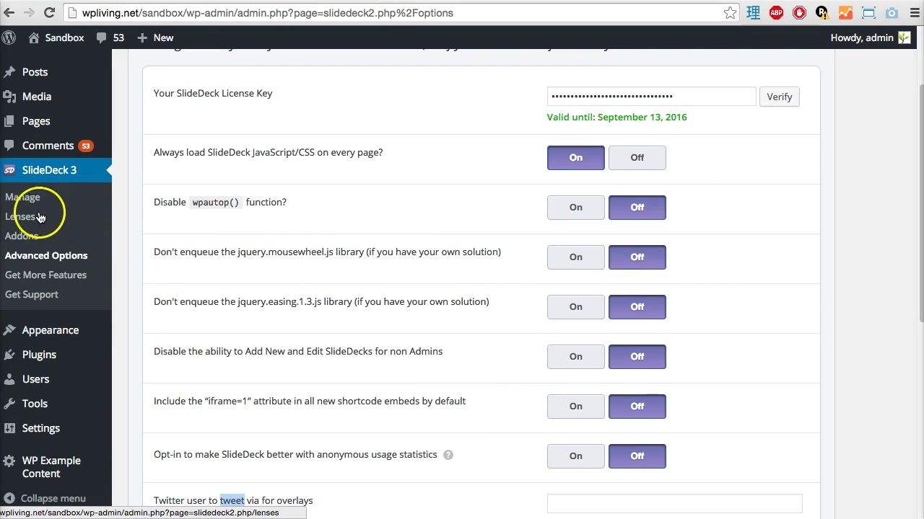
{"action": "scroll", "coordinate": [458, 252], "scroll_direction": "down", "scroll_amount": 4}
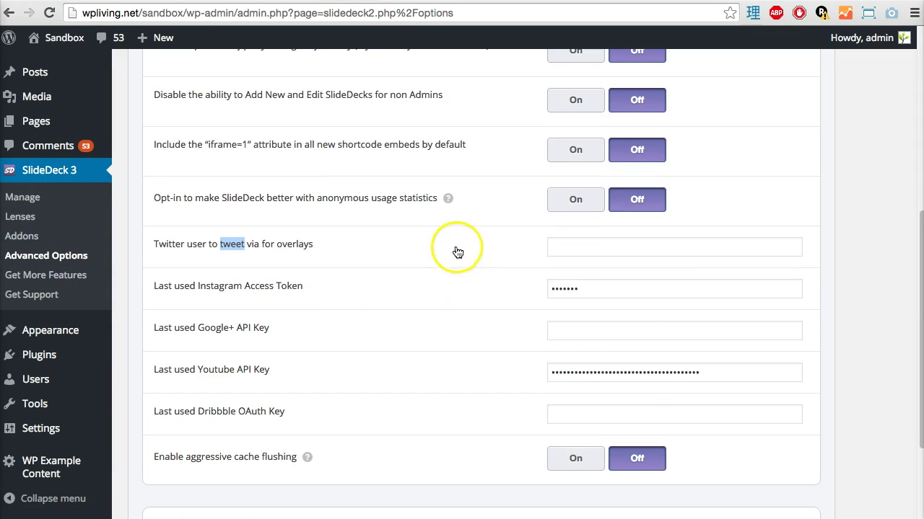
{"action": "left_click", "coordinate": [435, 252]}
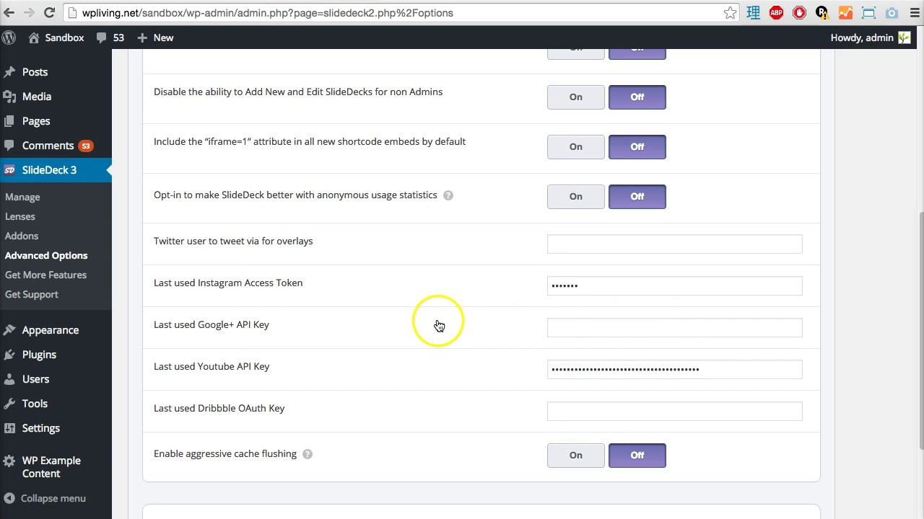
{"action": "mouse_move", "coordinate": [446, 198]}
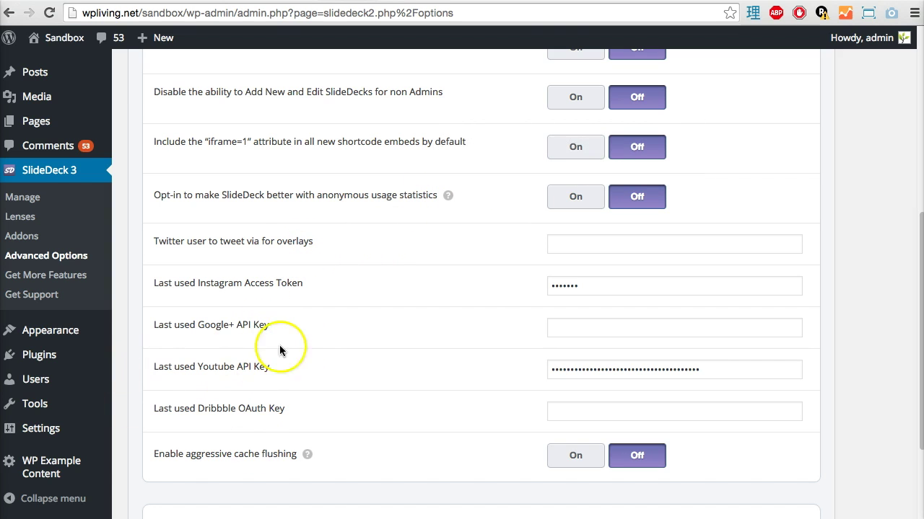
{"action": "scroll", "coordinate": [299, 314], "scroll_direction": "up", "scroll_amount": 5}
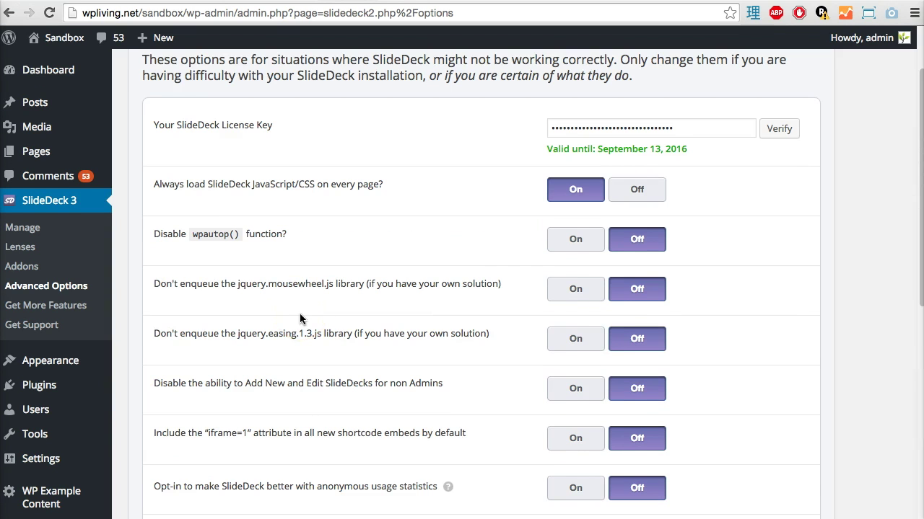
{"action": "scroll", "coordinate": [315, 377], "scroll_direction": "down", "scroll_amount": 1}
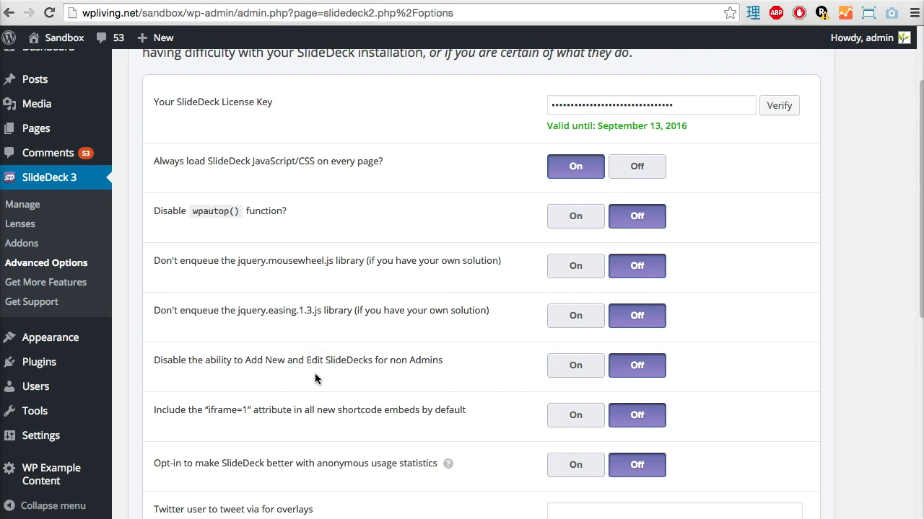
{"action": "scroll", "coordinate": [316, 379], "scroll_direction": "down", "scroll_amount": 4}
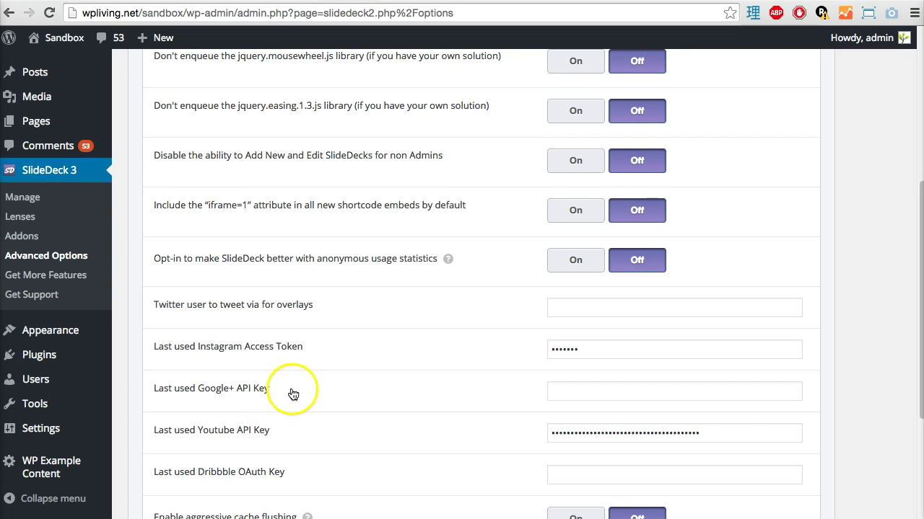
{"action": "scroll", "coordinate": [281, 380], "scroll_direction": "up", "scroll_amount": 7}
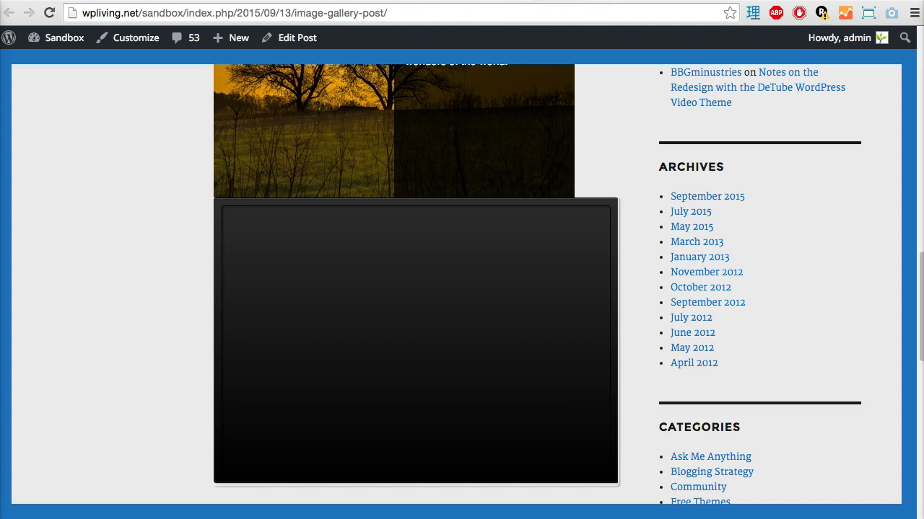
Scroll the published Image Gallery Post to view its embedded YouTube video slider
{"action": "scroll", "coordinate": [474, 128], "scroll_direction": "up", "scroll_amount": 10}
{"action": "scroll", "coordinate": [247, 173], "scroll_direction": "up", "scroll_amount": 2}
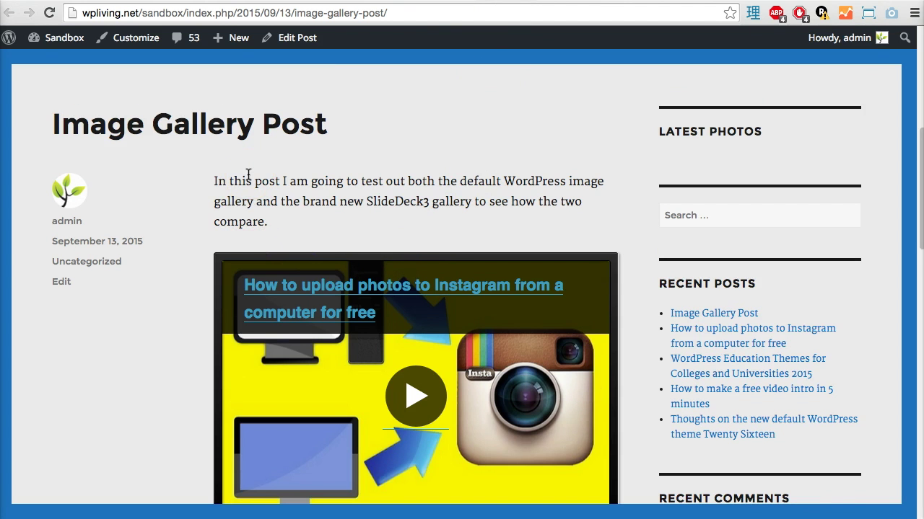
{"action": "scroll", "coordinate": [248, 176], "scroll_direction": "down", "scroll_amount": 5}
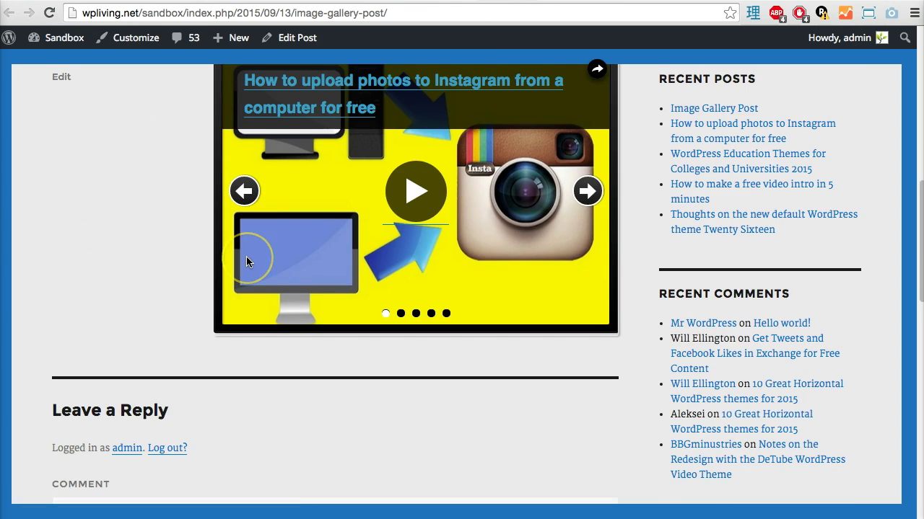
{"action": "scroll", "coordinate": [246, 261], "scroll_direction": "up", "scroll_amount": 2}
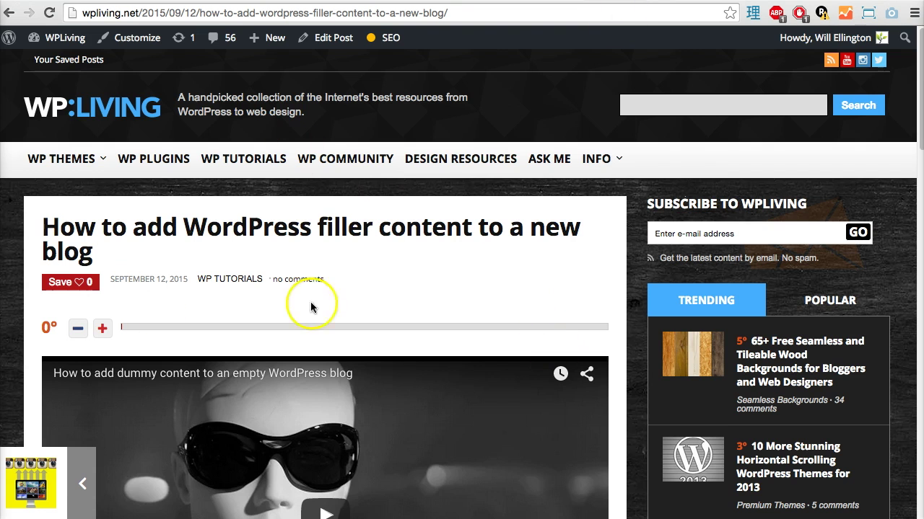
Scroll through the WP Living article on adding WordPress filler content
{"action": "scroll", "coordinate": [663, 189], "scroll_direction": "down", "scroll_amount": 5}
{"action": "scroll", "coordinate": [652, 245], "scroll_direction": "down", "scroll_amount": 9}
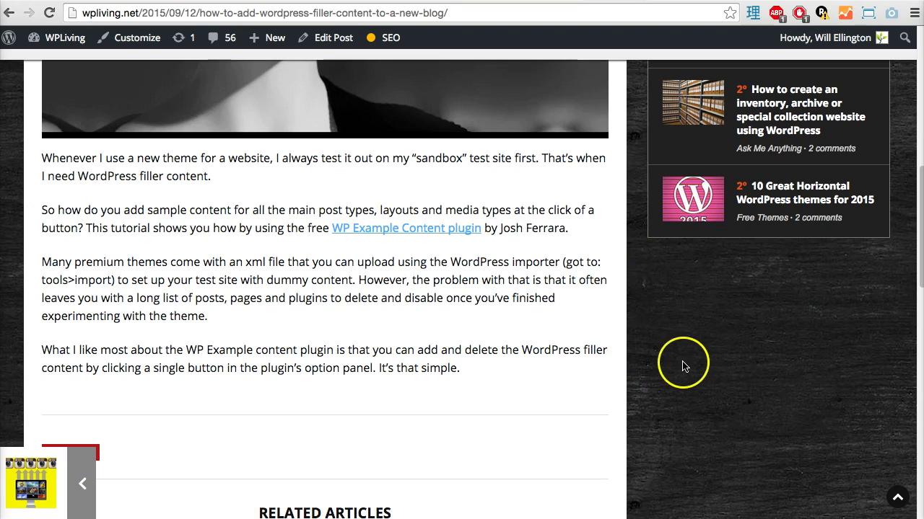
{"action": "scroll", "coordinate": [413, 128], "scroll_direction": "up", "scroll_amount": 11}
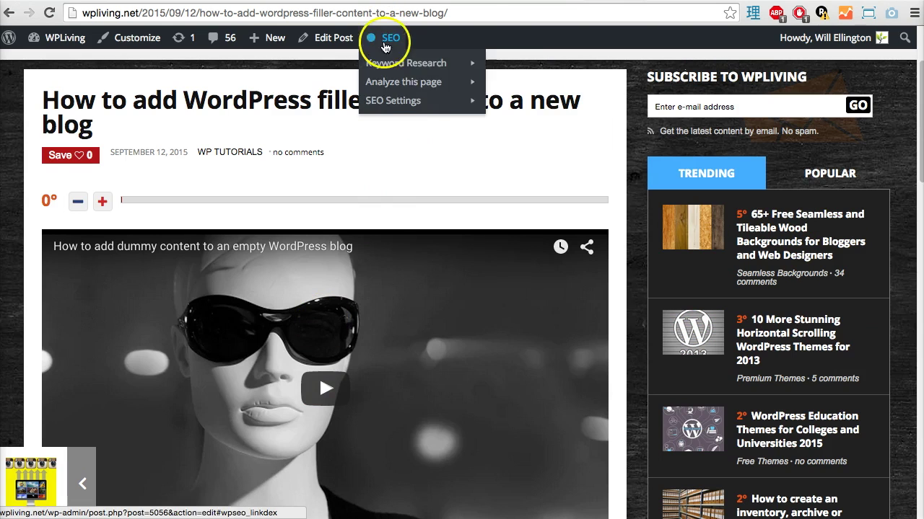
{"action": "scroll", "coordinate": [484, 292], "scroll_direction": "up", "scroll_amount": 1}
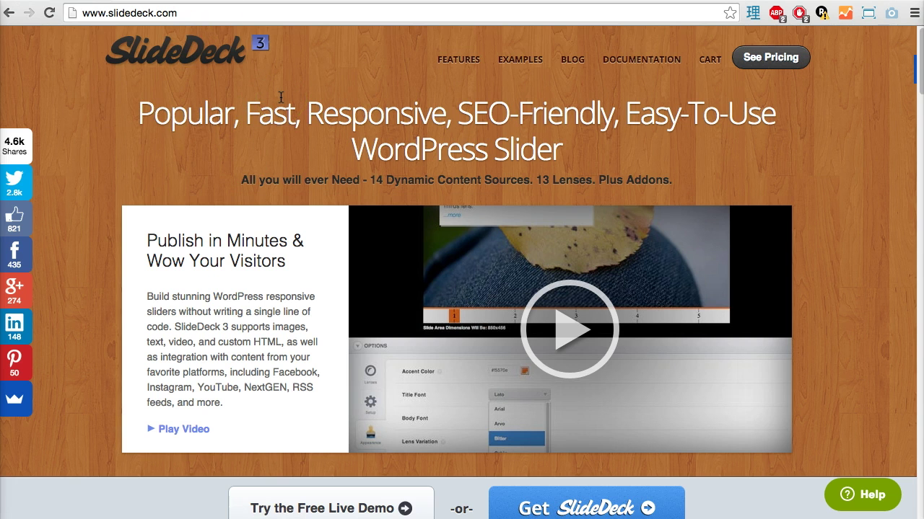
{"action": "scroll", "coordinate": [339, 288], "scroll_direction": "down", "scroll_amount": 3}
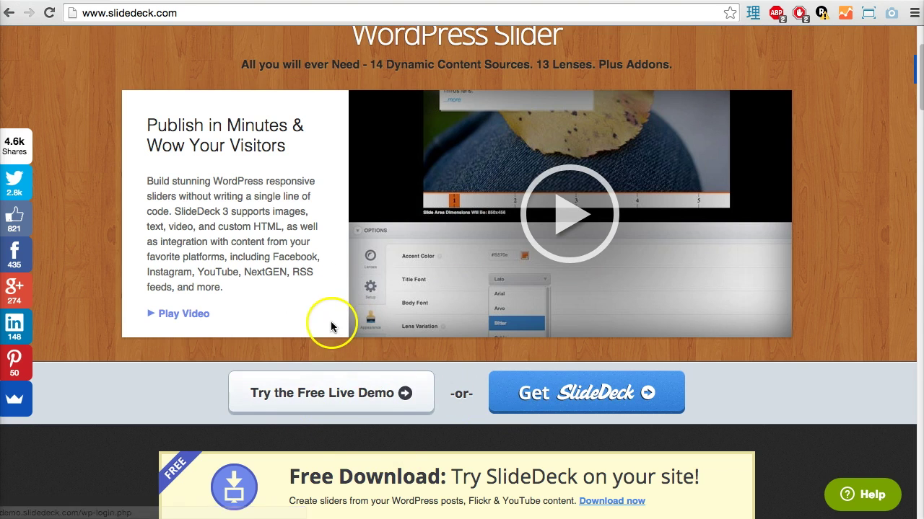
{"action": "scroll", "coordinate": [331, 327], "scroll_direction": "down", "scroll_amount": 3}
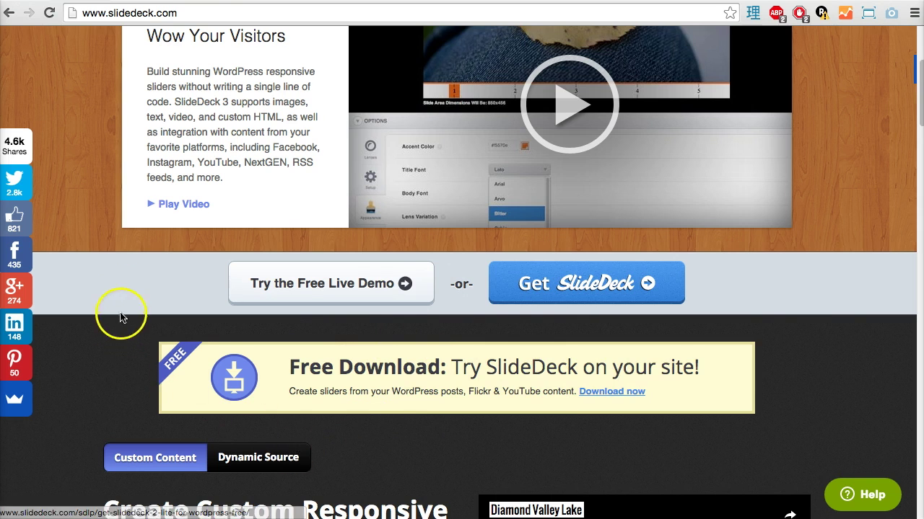
{"action": "scroll", "coordinate": [123, 303], "scroll_direction": "up", "scroll_amount": 5}
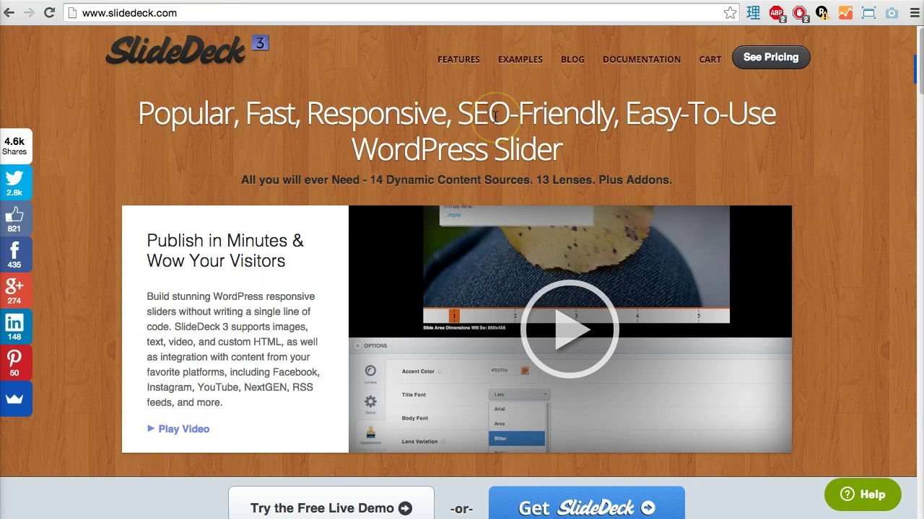